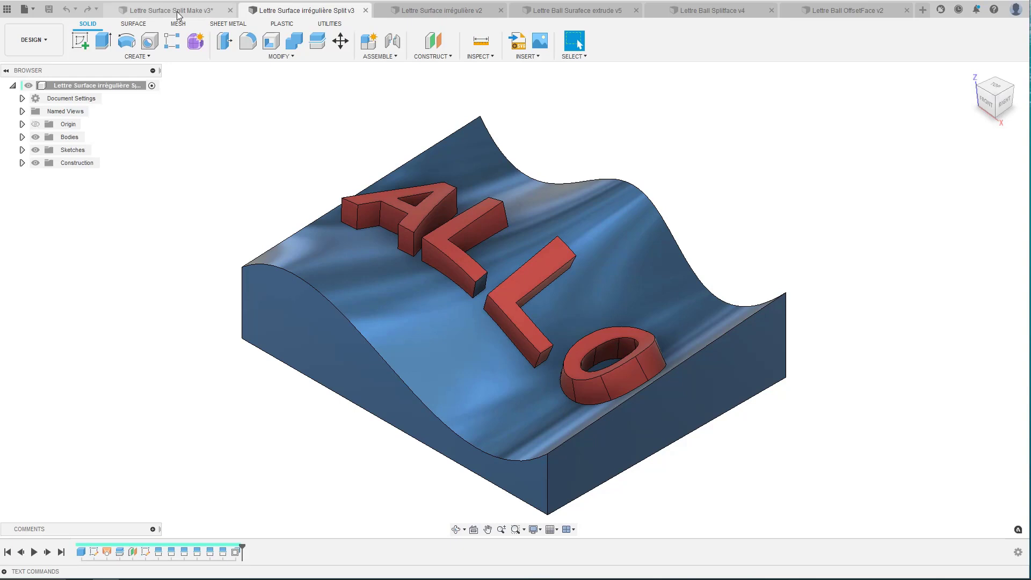
# Open the Lettre Surface Split Make v3 design and start a sketch on the construction plane above the wavy block.
pyautogui.click(177, 12)
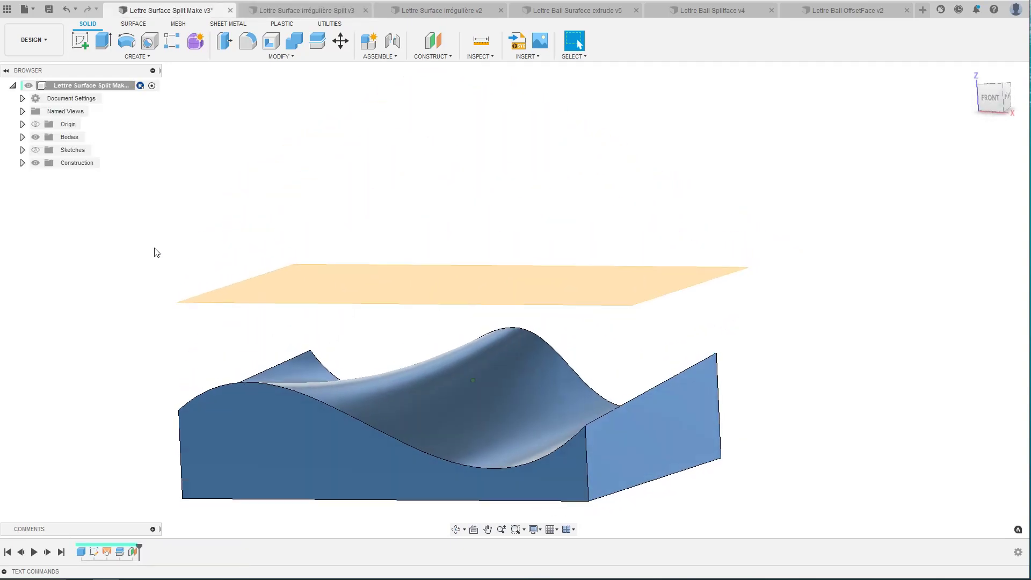
pyautogui.click(410, 244)
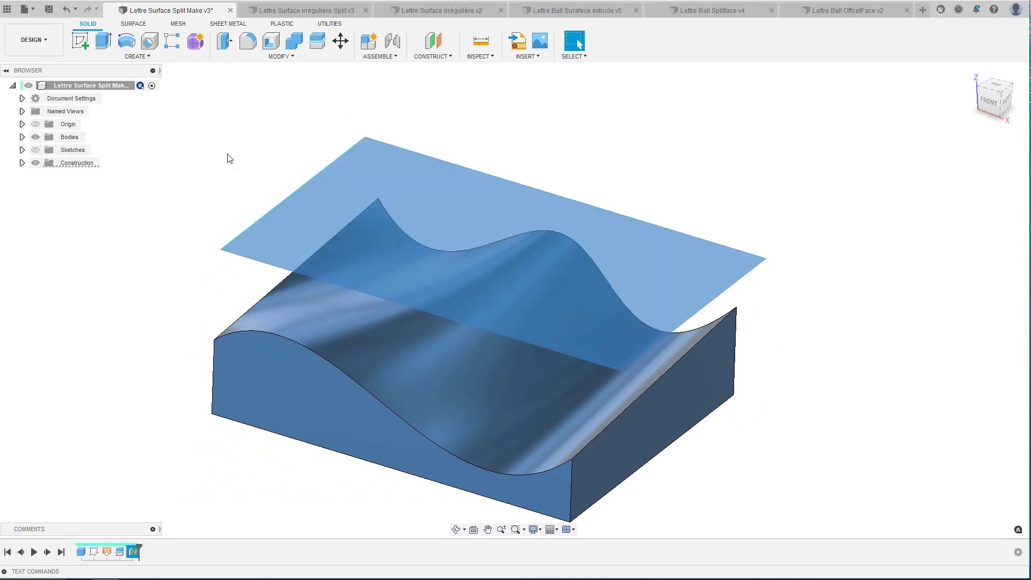
pyautogui.click(82, 43)
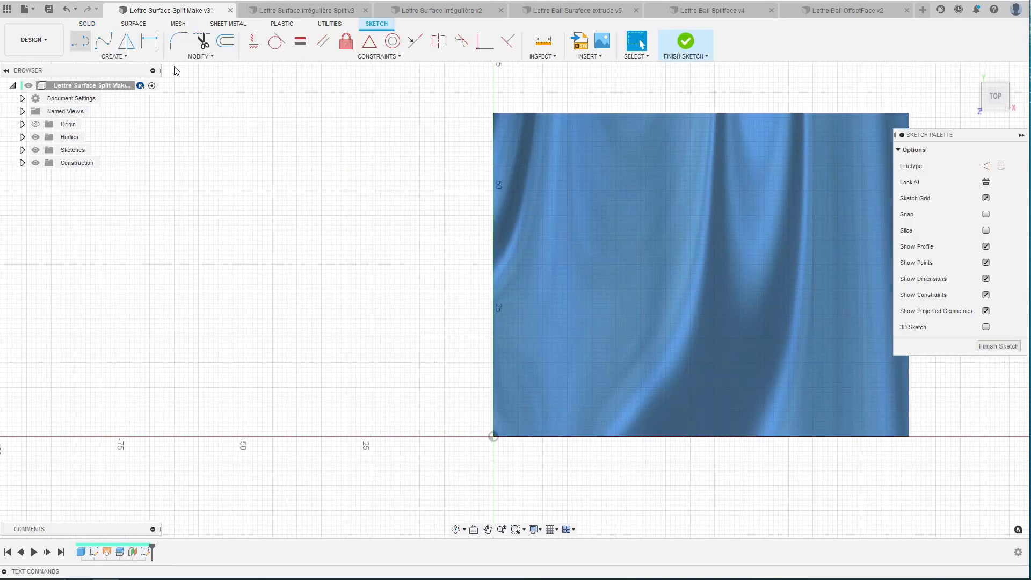
# Draw a rectangular text frame over the block and enter ALLO, centred horizontally and vertically.
pyautogui.click(108, 57)
pyautogui.click(85, 187)
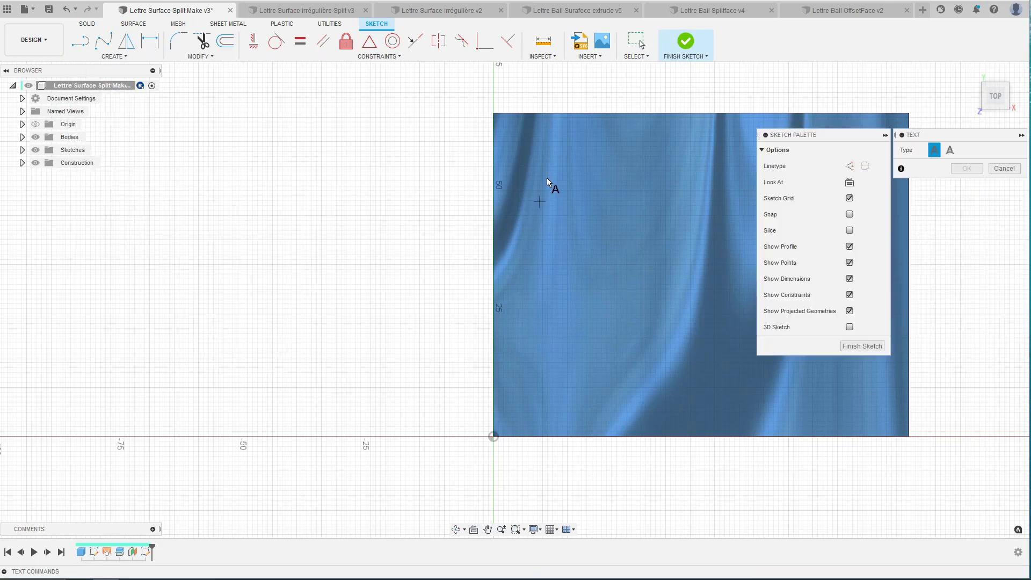
pyautogui.click(521, 164)
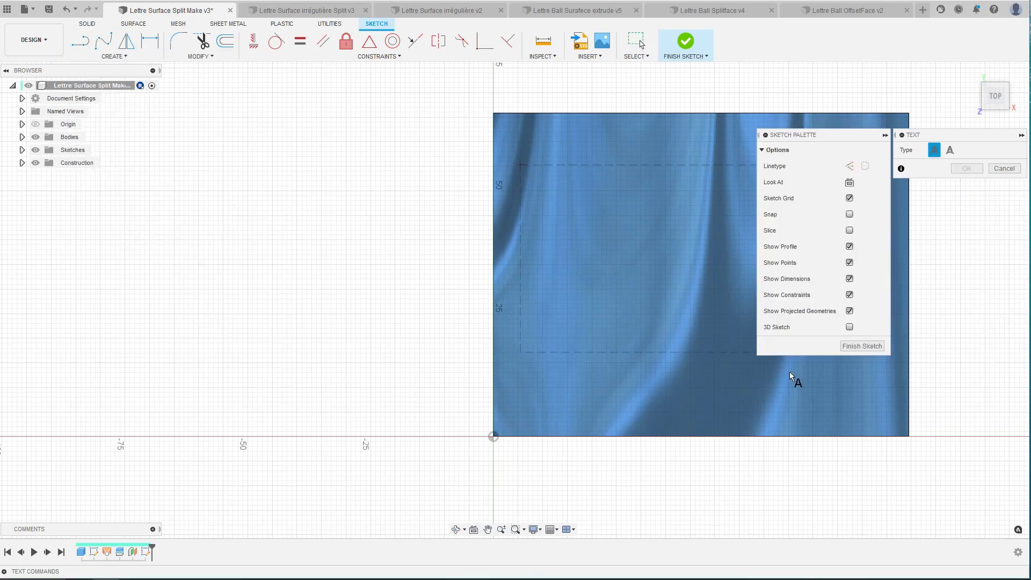
pyautogui.click(873, 385)
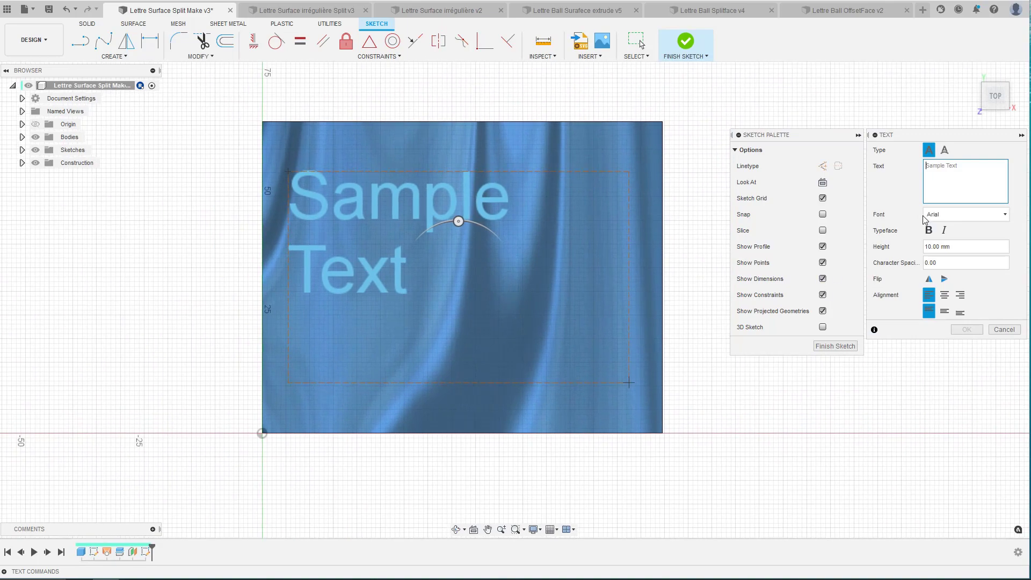
pyautogui.write('ALLO')
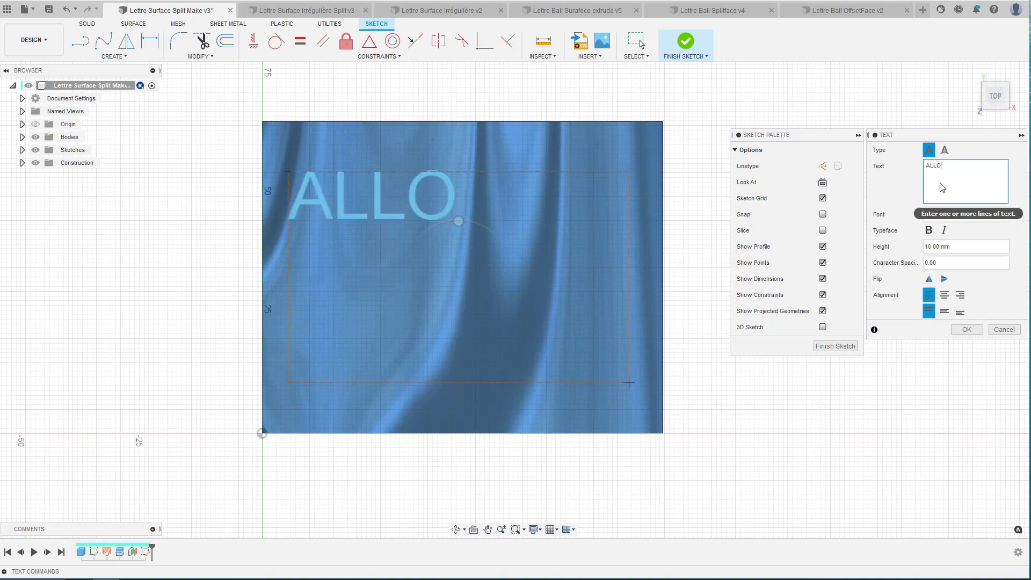
pyautogui.click(945, 295)
pyautogui.click(945, 312)
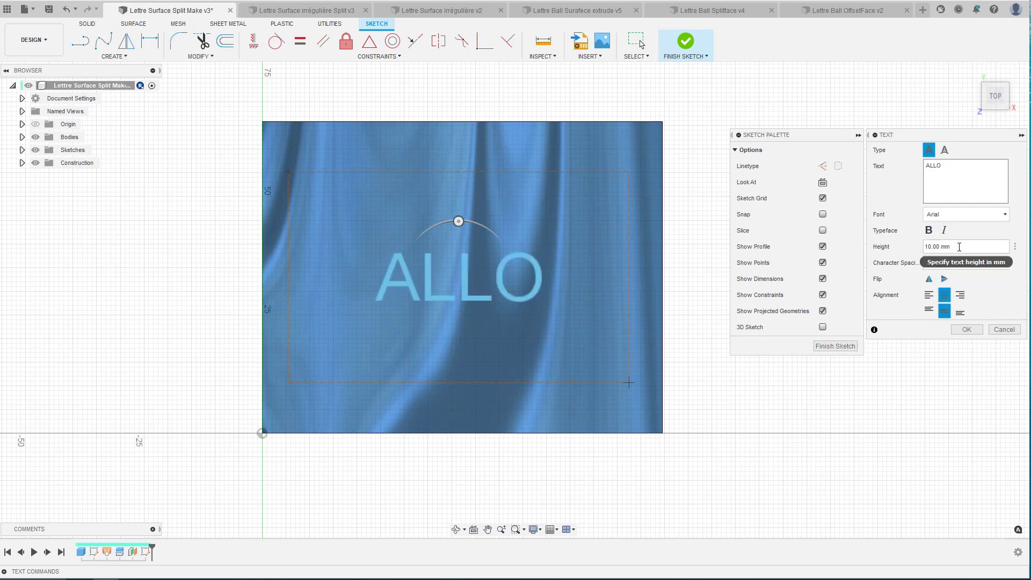
# Make the ALLO text 20 mm high and bold, finish the sketch and make the sketches visible.
pyautogui.moveTo(946, 247); pyautogui.dragTo(893, 245)
pyautogui.write('40')
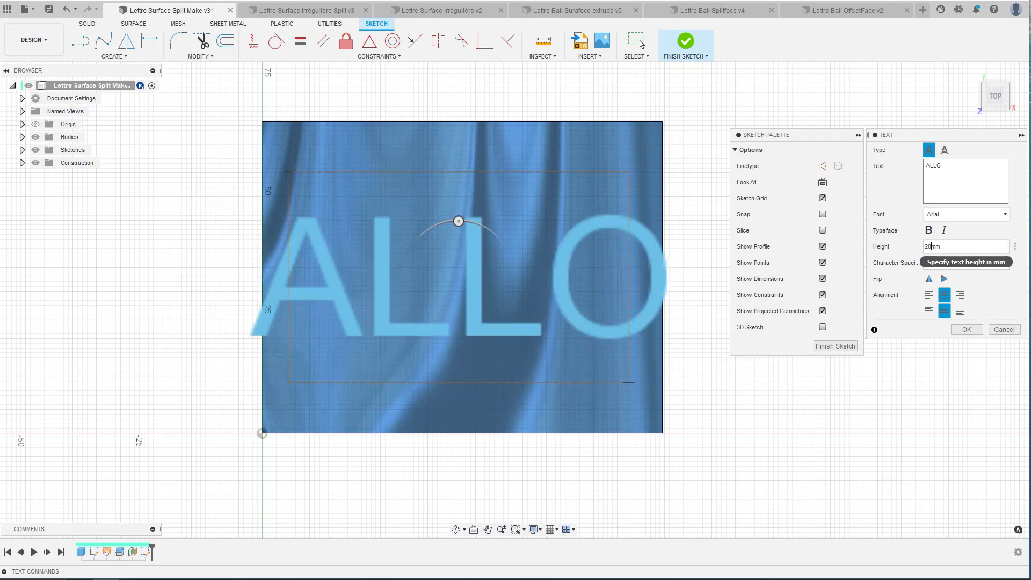
pyautogui.click(929, 230)
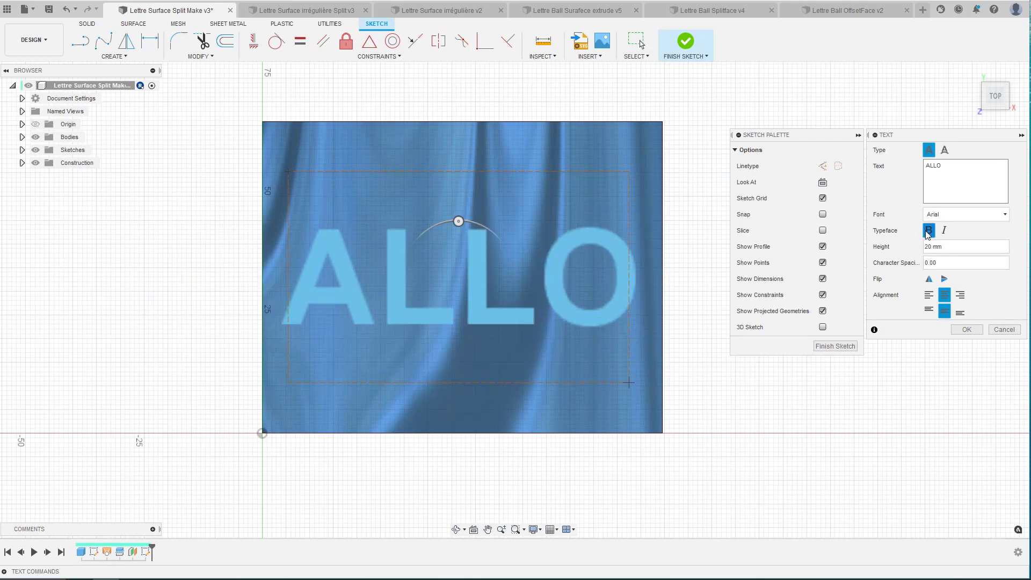
pyautogui.click(965, 329)
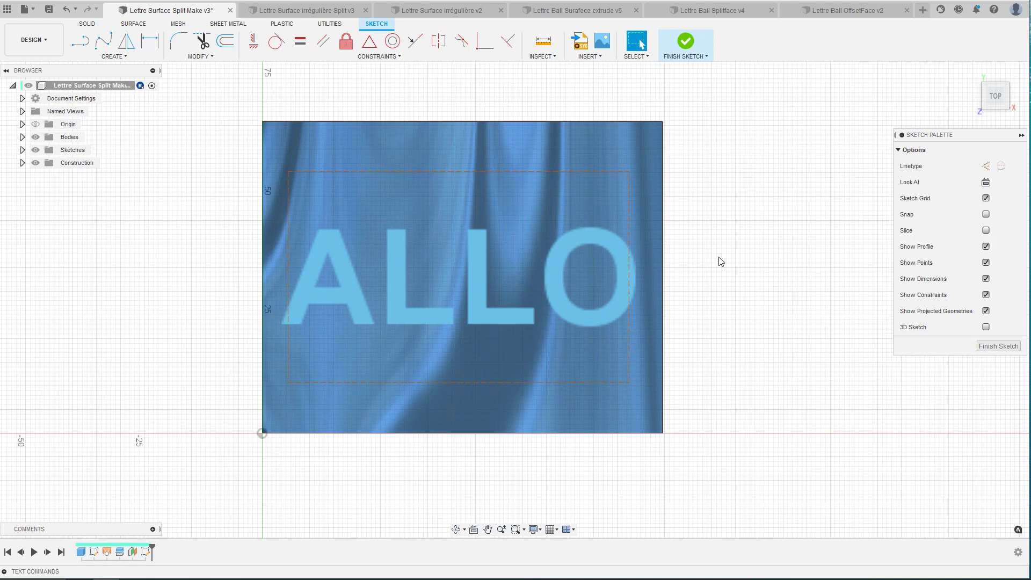
pyautogui.click(680, 42)
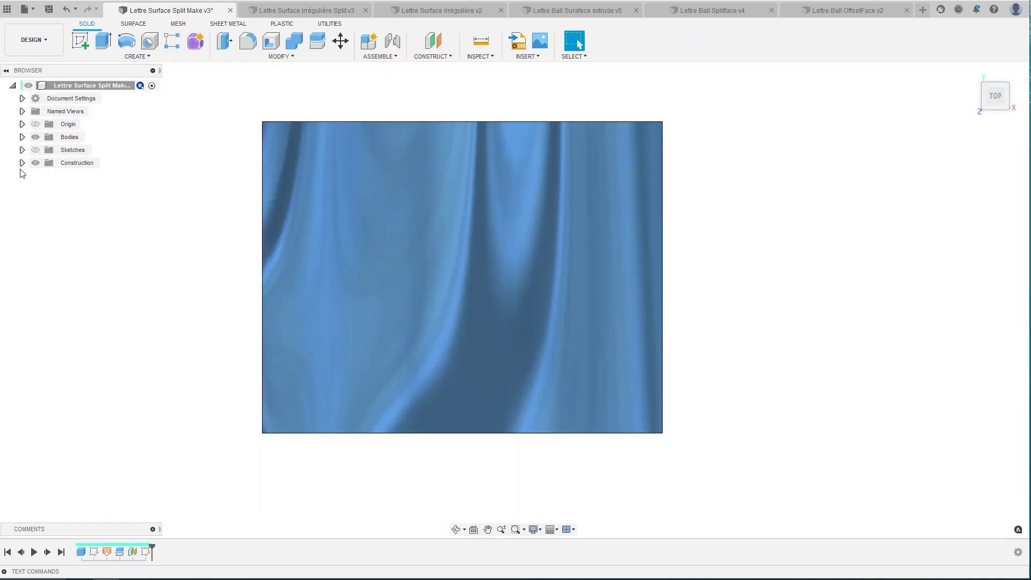
pyautogui.click(35, 150)
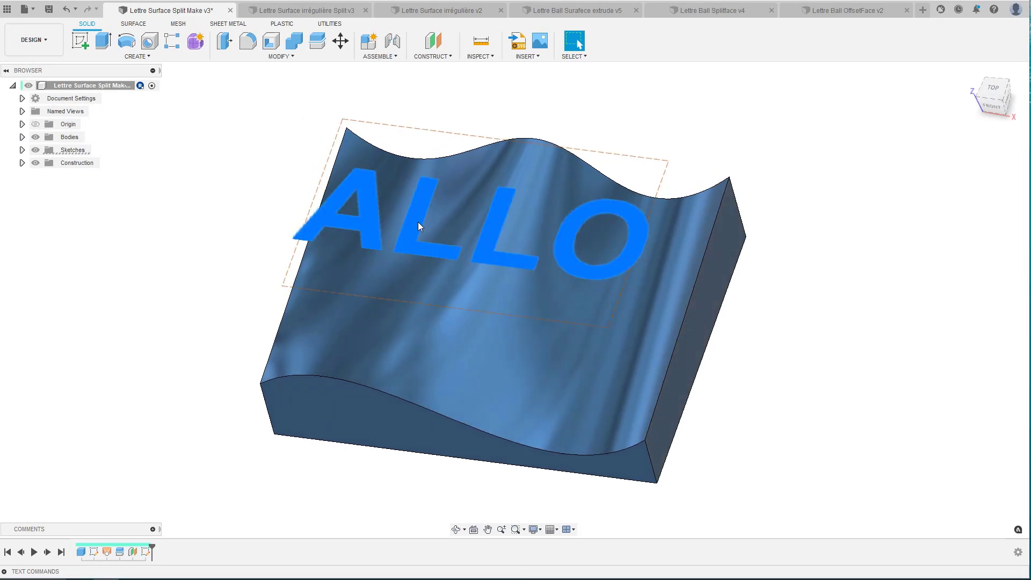
# Try to emboss the ALLO text onto the block's wavy top face.
pyautogui.click(137, 57)
pyautogui.click(89, 187)
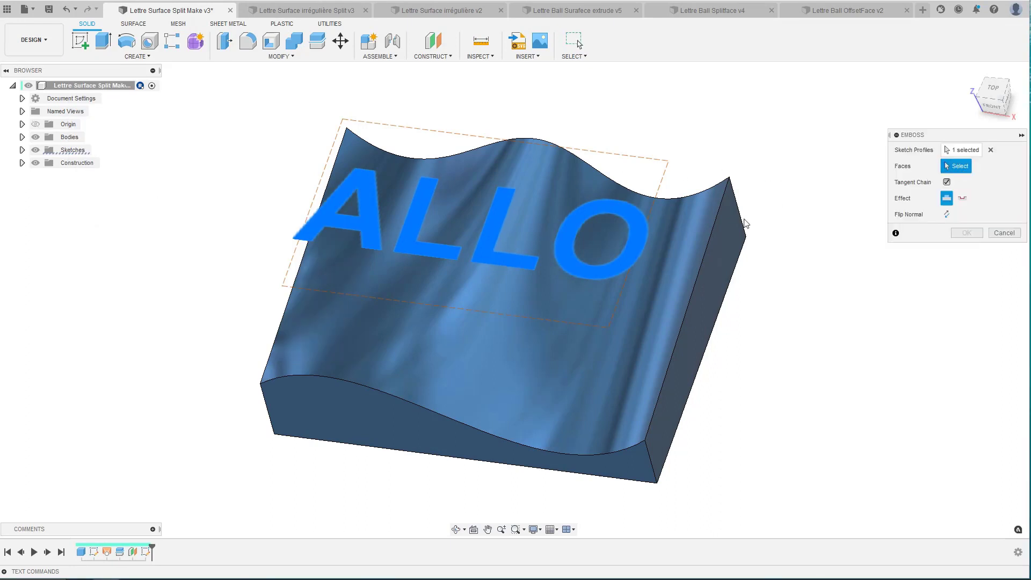
pyautogui.click(543, 356)
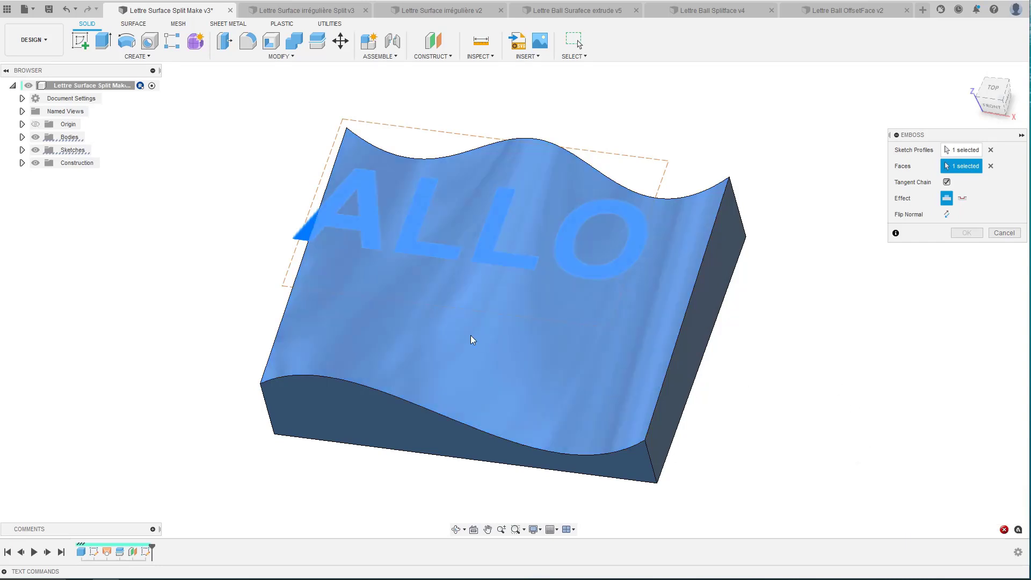
pyautogui.moveTo(471, 335)
pyautogui.keyDown('shift'); pyautogui.mouseDown(button='middle')
pyautogui.moveTo(452, 305)
pyautogui.moveTo(453, 266)
pyautogui.moveTo(484, 276)
pyautogui.mouseUp(button='middle'); pyautogui.keyUp('shift')
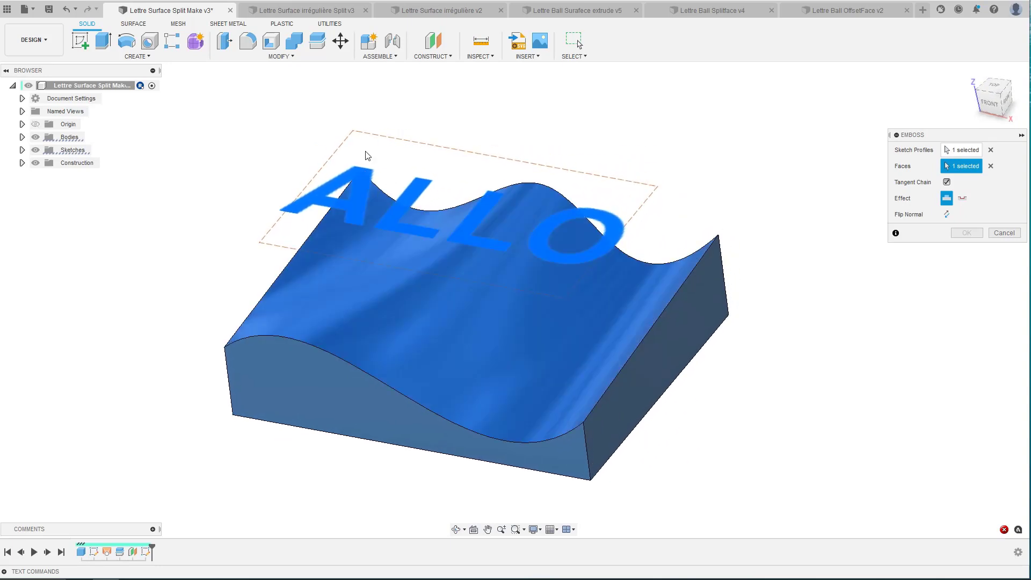
# Compare the raised letters' side walls in the Lettre Surface irrégulière Split v3 and Lettre Surface irrégulière v2 designs.
pyautogui.click(273, 12)
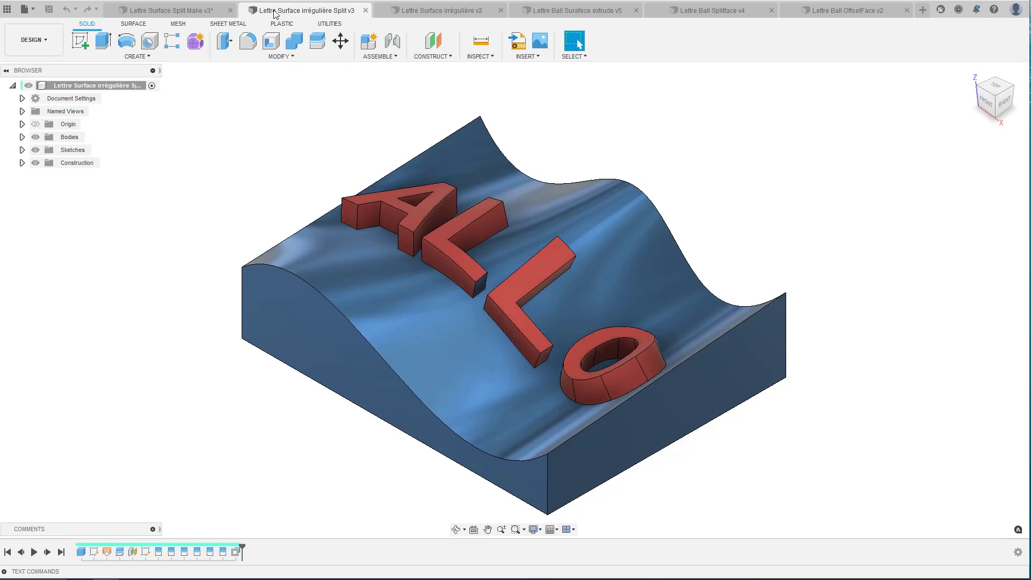
pyautogui.click(399, 13)
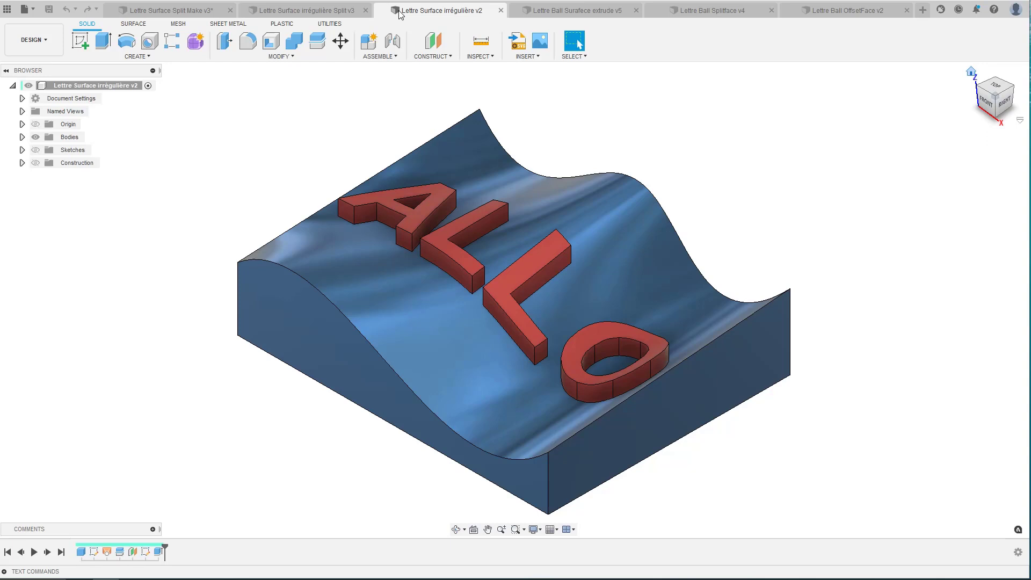
pyautogui.click(319, 14)
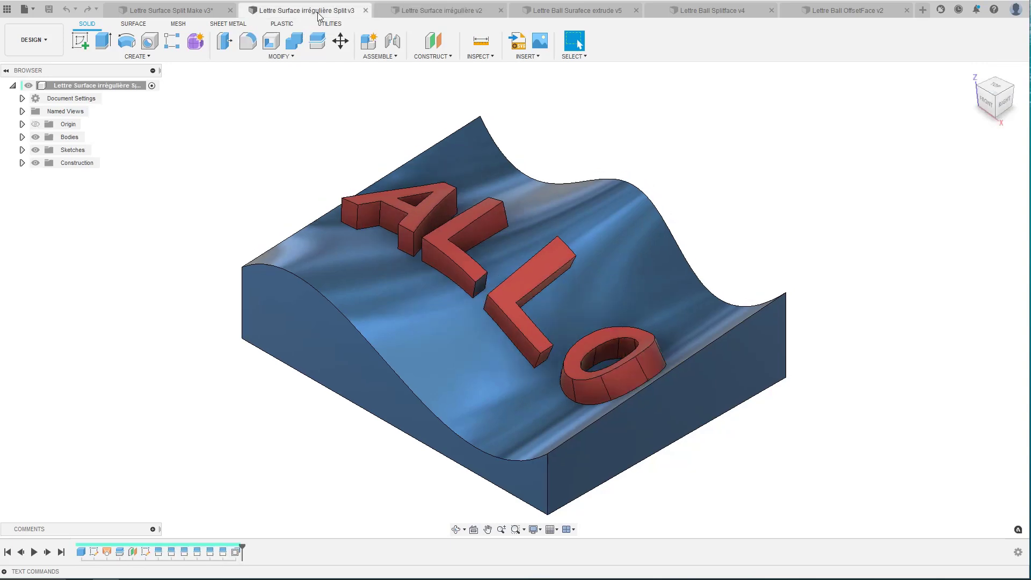
pyautogui.click(419, 15)
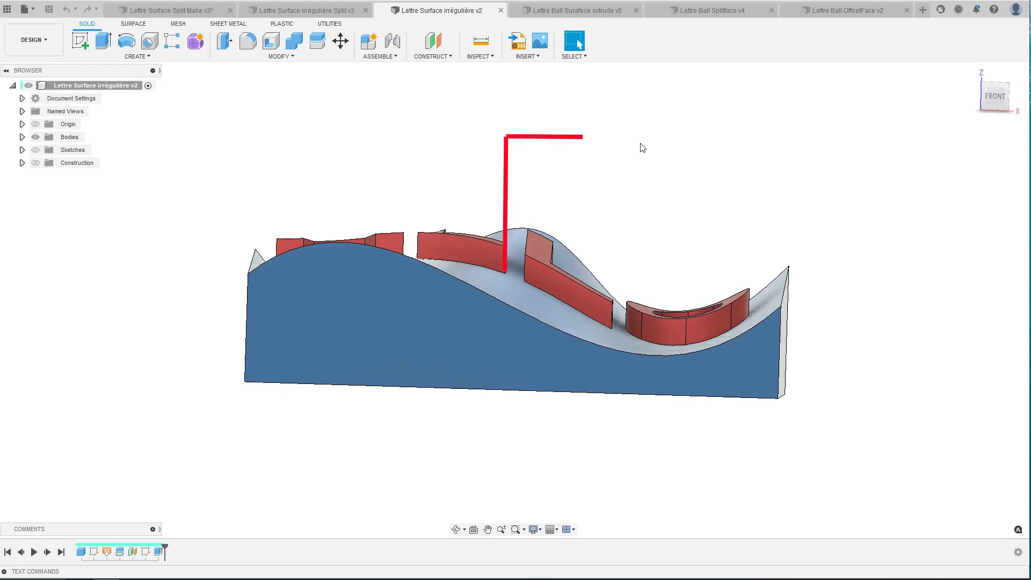
pyautogui.keyDown('shift'); pyautogui.moveTo(522, 248); pyautogui.dragTo(399, 155, button='middle'); pyautogui.keyUp('shift')
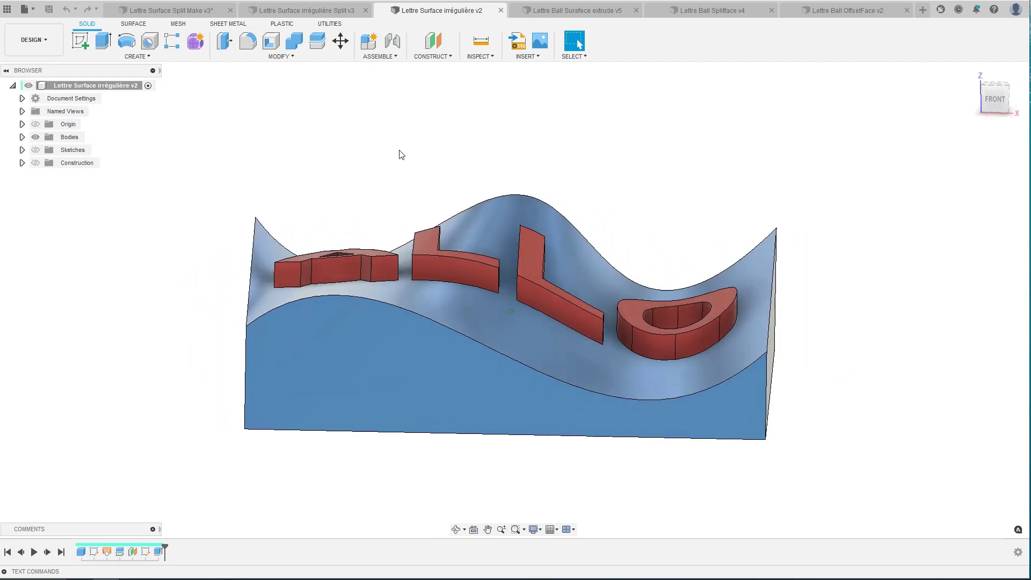
pyautogui.click(289, 15)
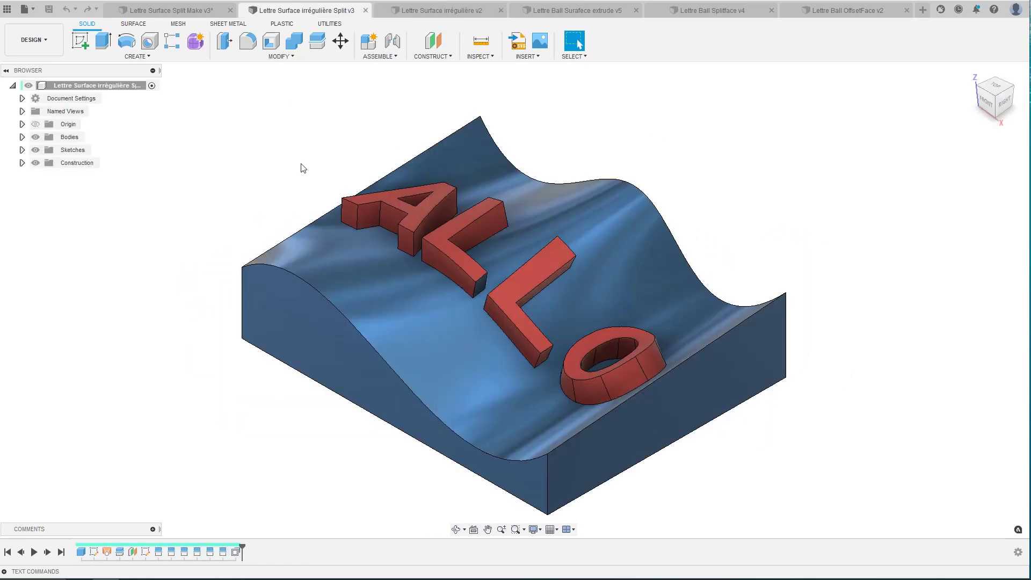
pyautogui.keyDown('shift'); pyautogui.moveTo(287, 203); pyautogui.dragTo(513, 261, button='middle'); pyautogui.keyUp('shift')
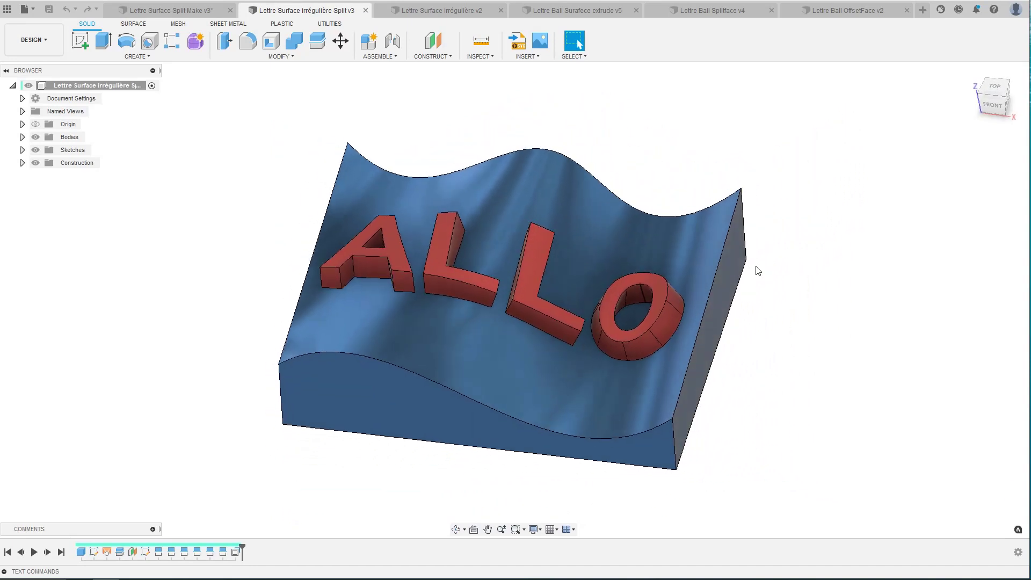
# Examine the lettering on the Lettre Ball Surafece extrude v5 and Splitface v4 balls and review the Lettre Surface irrégulière v2 example.
pyautogui.click(582, 14)
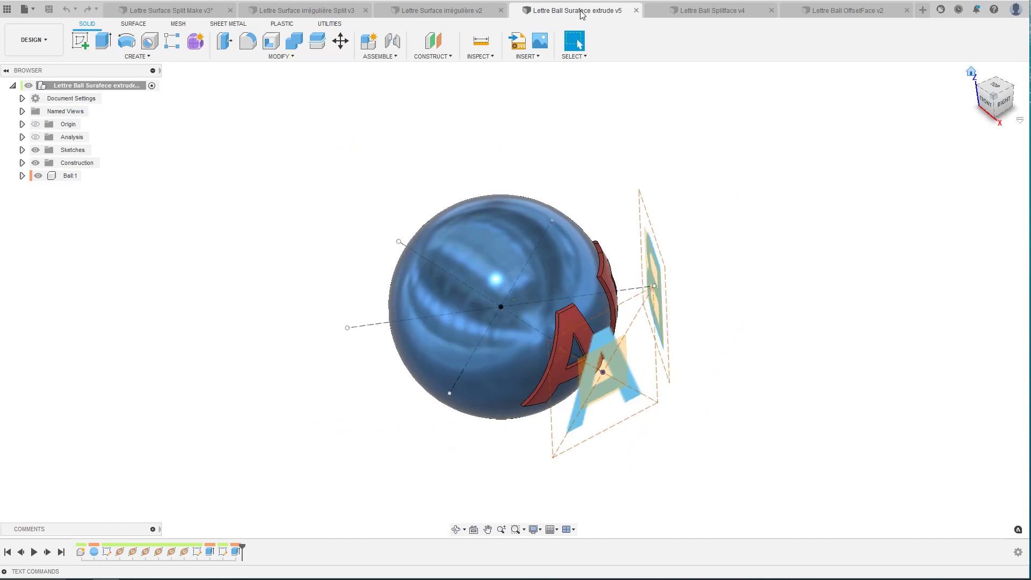
pyautogui.click(668, 12)
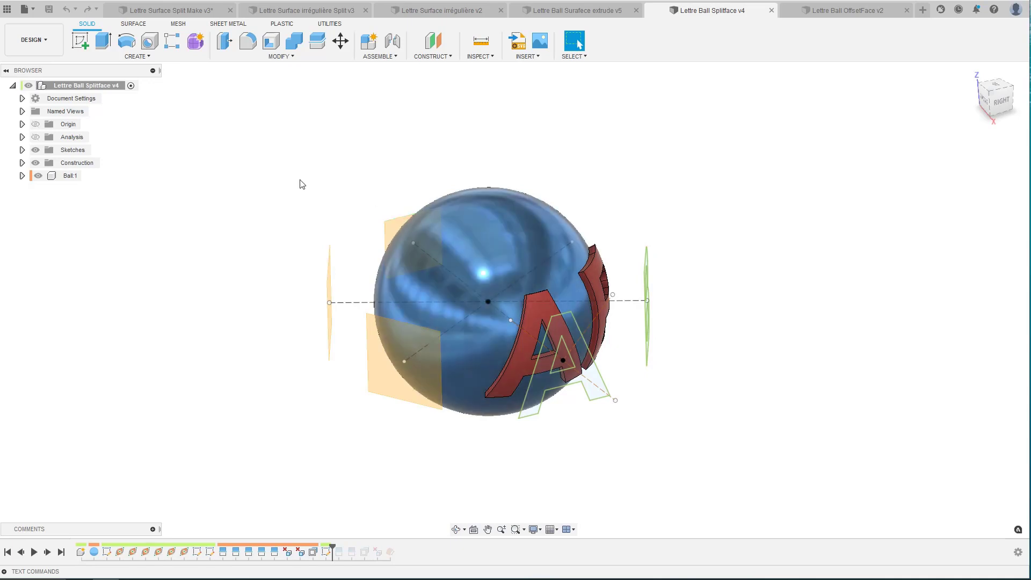
pyautogui.click(170, 10)
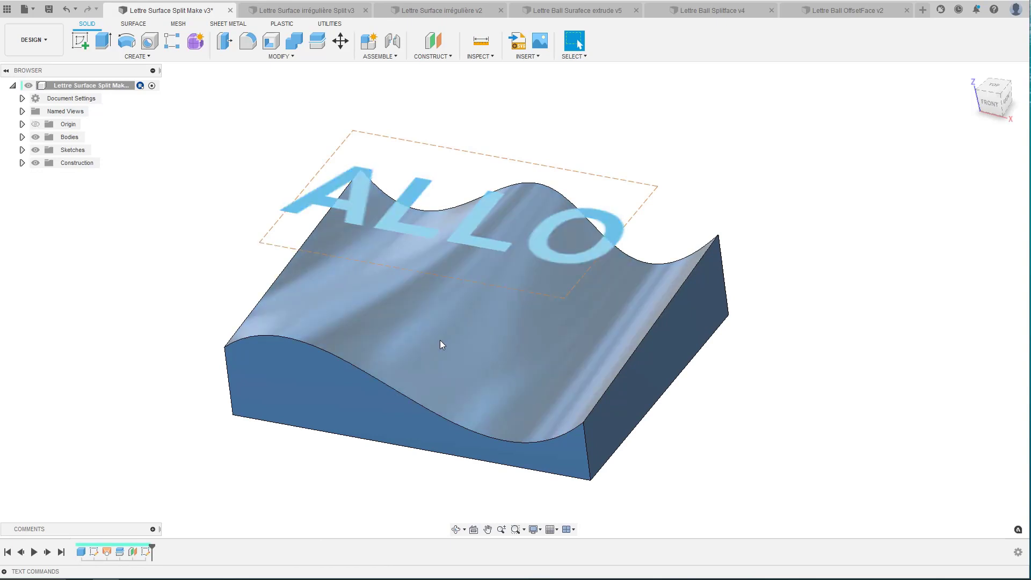
pyautogui.moveTo(440, 340)
pyautogui.keyDown('shift'); pyautogui.mouseDown(button='middle')
pyautogui.moveTo(450, 336)
pyautogui.moveTo(442, 342)
pyautogui.moveTo(417, 294)
pyautogui.mouseUp(button='middle'); pyautogui.keyUp('shift')
pyautogui.click(437, 11)
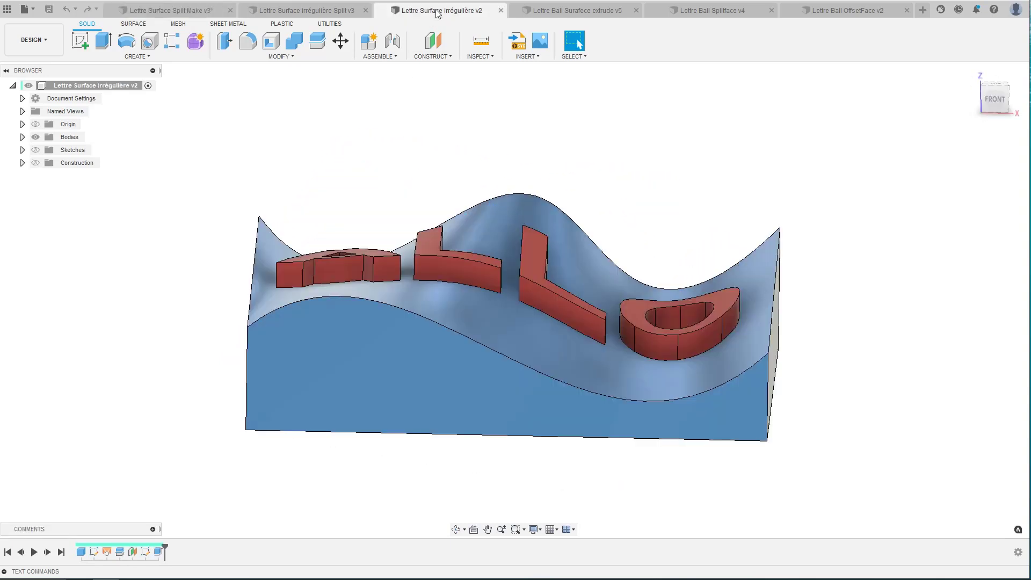
# In the Lettre Surface Split Make v3 design, set up a 2 mm one-sided extrusion of the ALLO text as a new body.
pyautogui.click(166, 7)
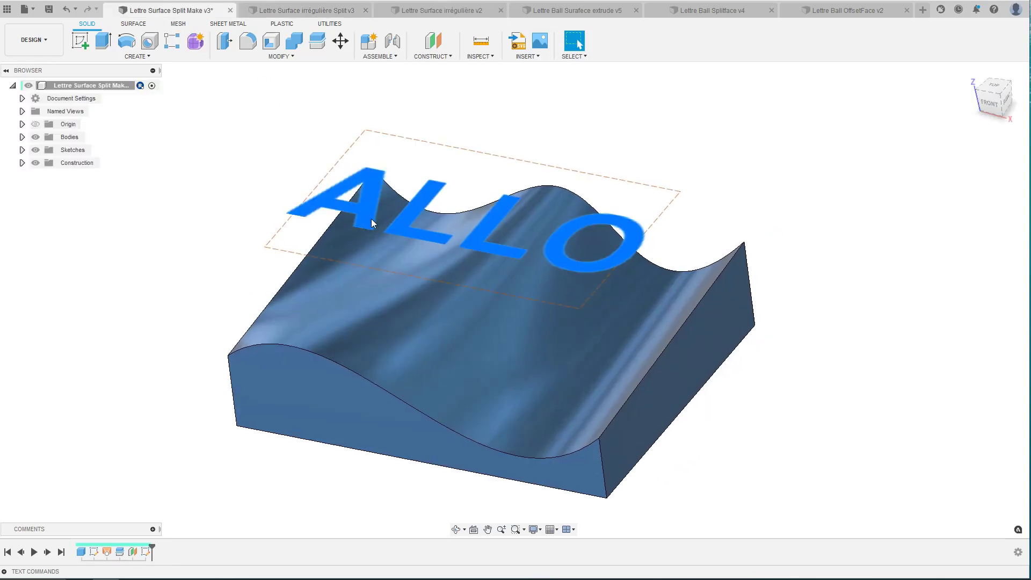
pyautogui.press('e')
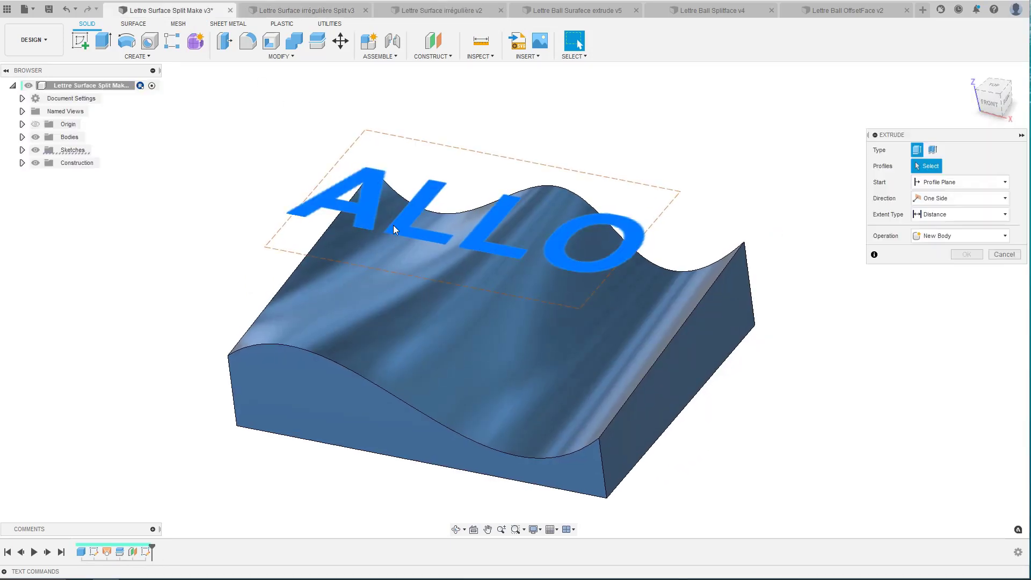
pyautogui.click(393, 224)
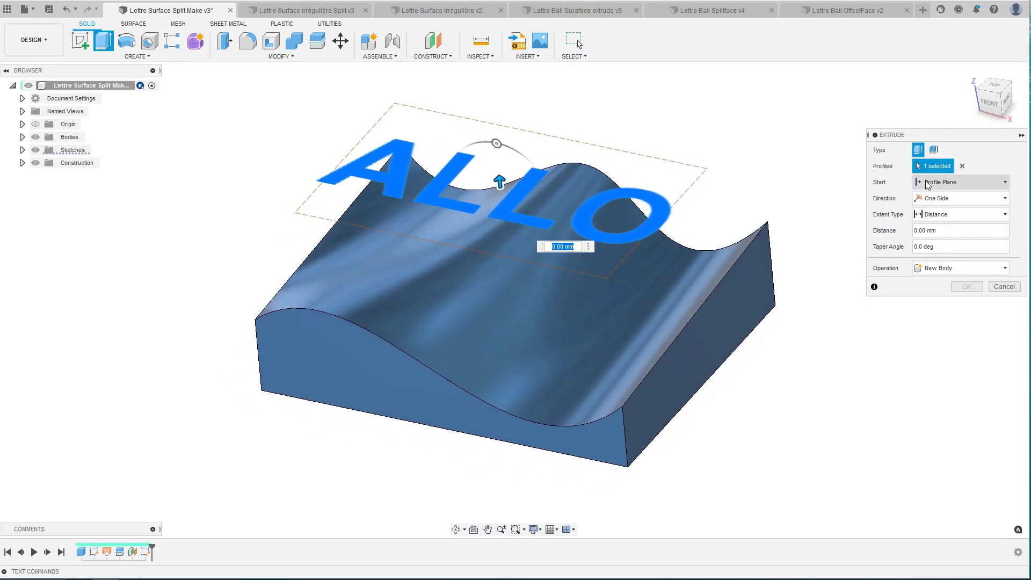
pyautogui.click(935, 231)
pyautogui.write('2')
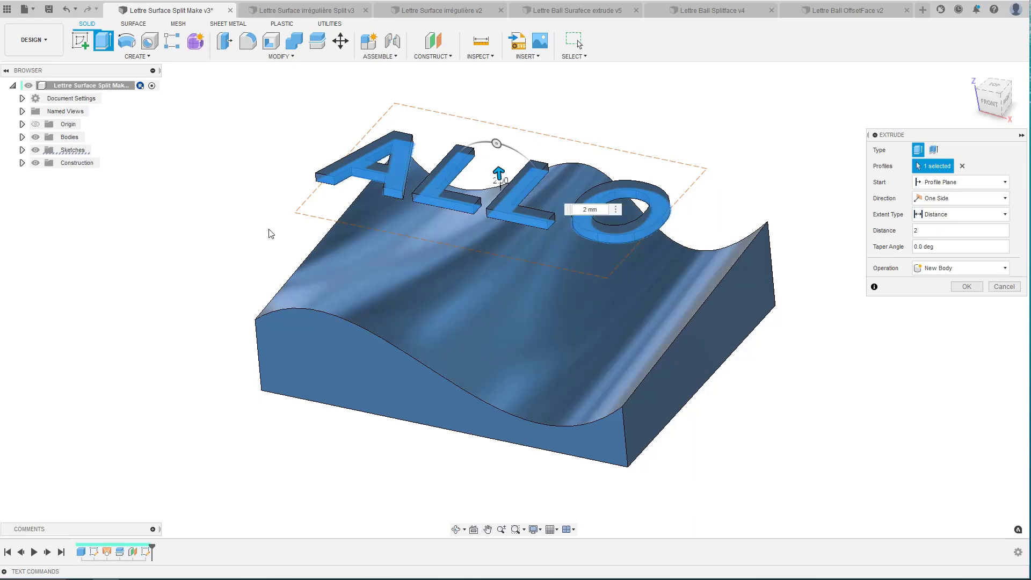
pyautogui.keyDown('shift'); pyautogui.moveTo(269, 230); pyautogui.dragTo(424, 201, button='middle'); pyautogui.keyUp('shift')
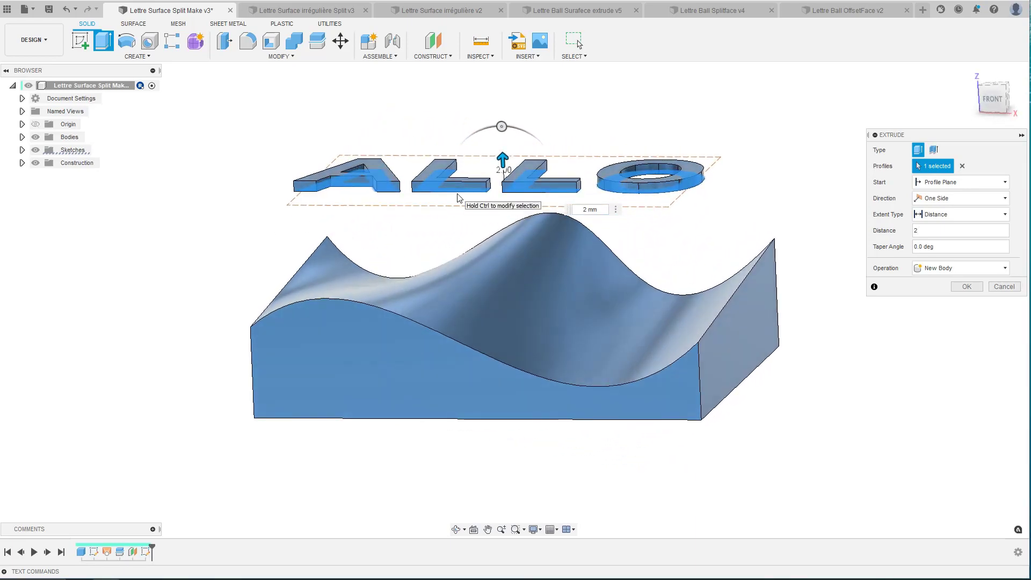
# Start the text extrusion from an offset of -10 mm relative to the sketch plane.
pyautogui.click(925, 184)
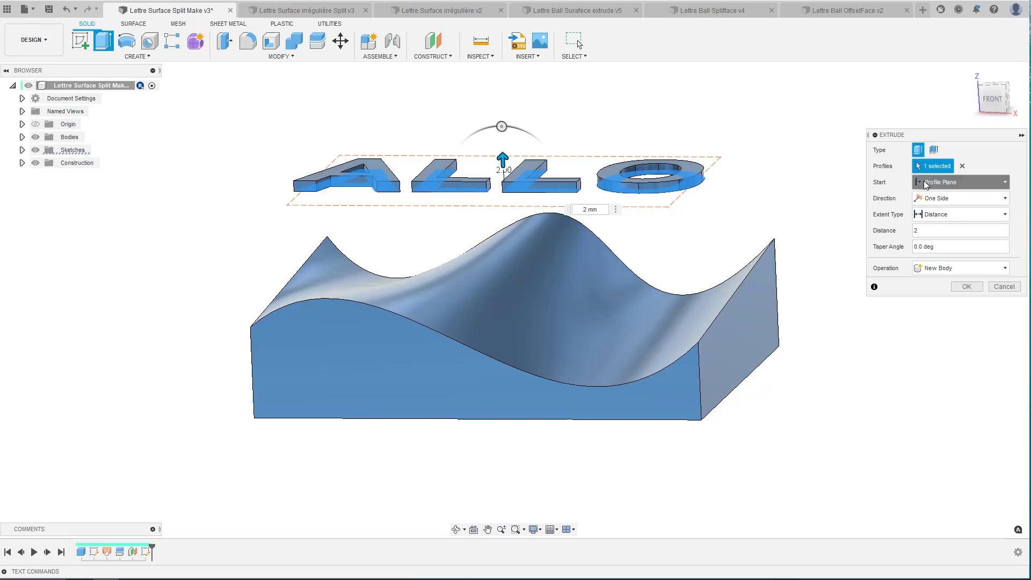
pyautogui.click(929, 207)
pyautogui.keyDown('shift'); pyautogui.moveTo(752, 222); pyautogui.dragTo(580, 221, button='middle'); pyautogui.keyUp('shift')
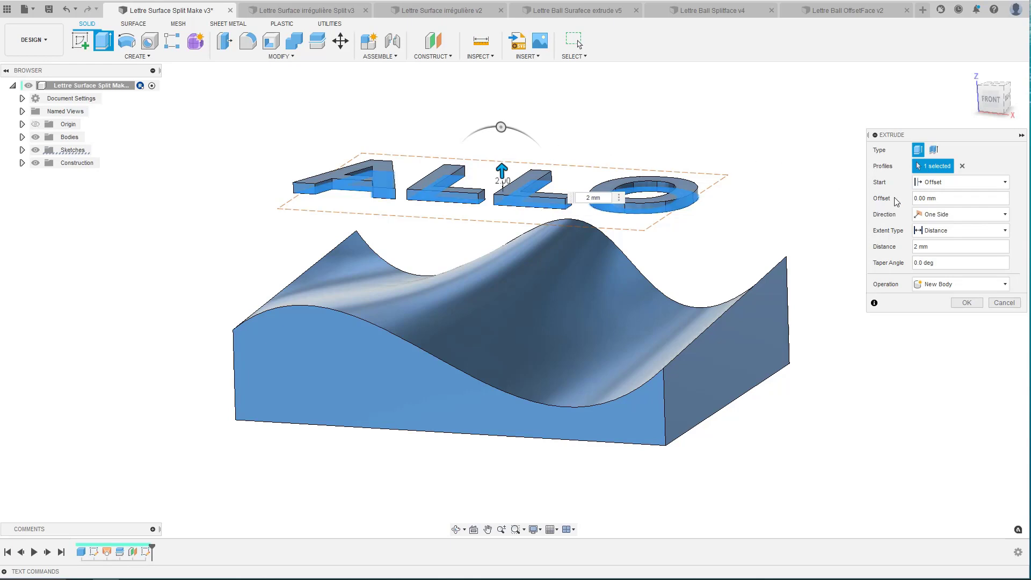
pyautogui.click(944, 199)
pyautogui.write('-10')
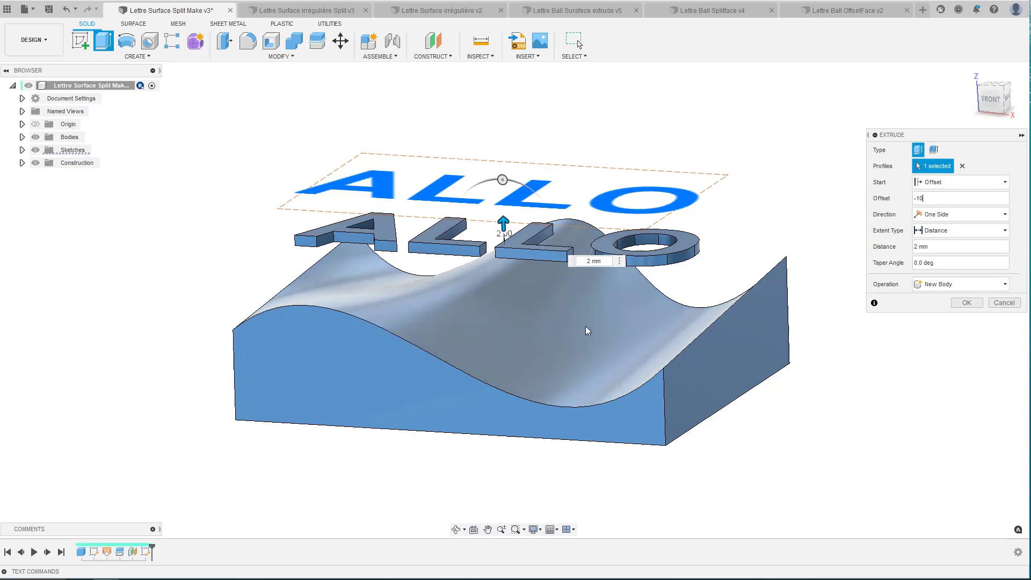
# Set the ALLO text extrusion to start from an object and pick the block's wavy top face.
pyautogui.click(933, 186)
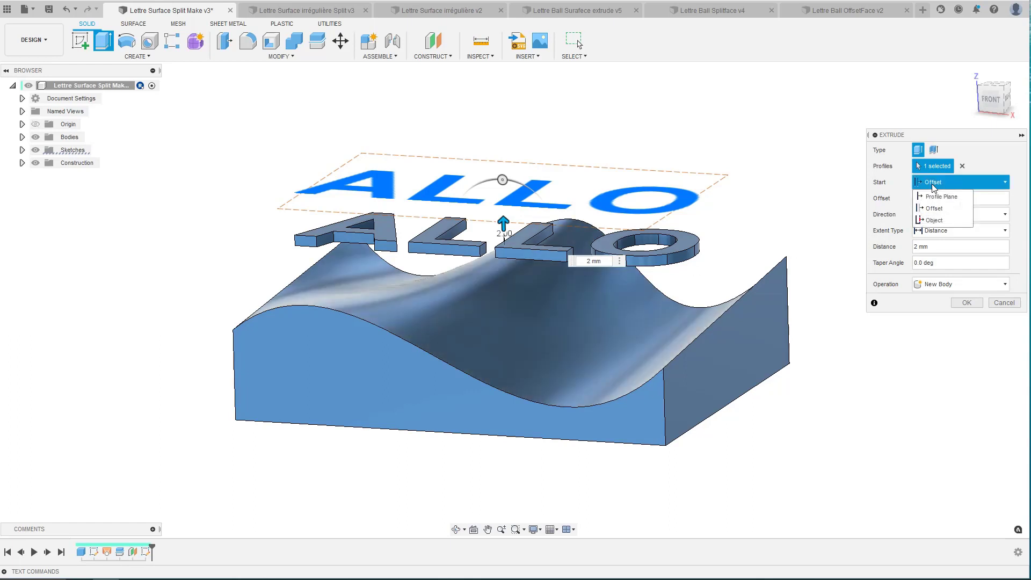
pyautogui.click(933, 220)
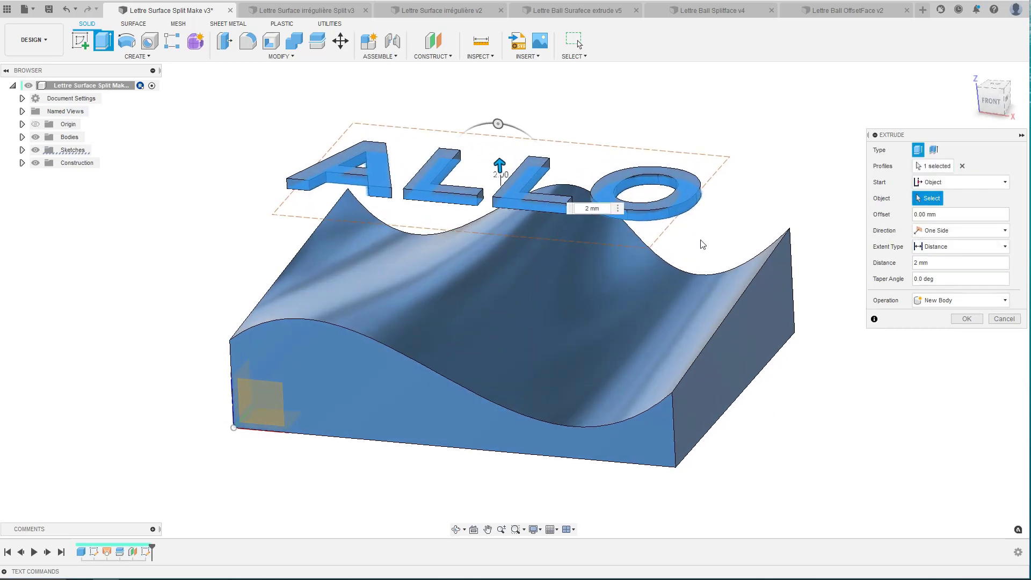
pyautogui.click(512, 309)
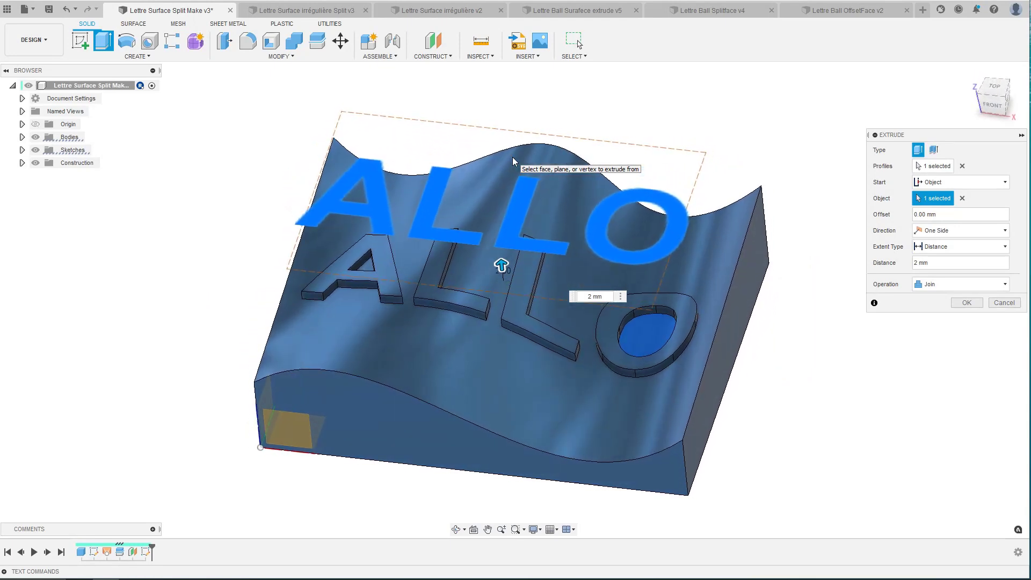
# Compare the letter walls in the Lettre Surface irrégulière Split v3 design and return to Lettre Surface Split Make v3.
pyautogui.click(290, 11)
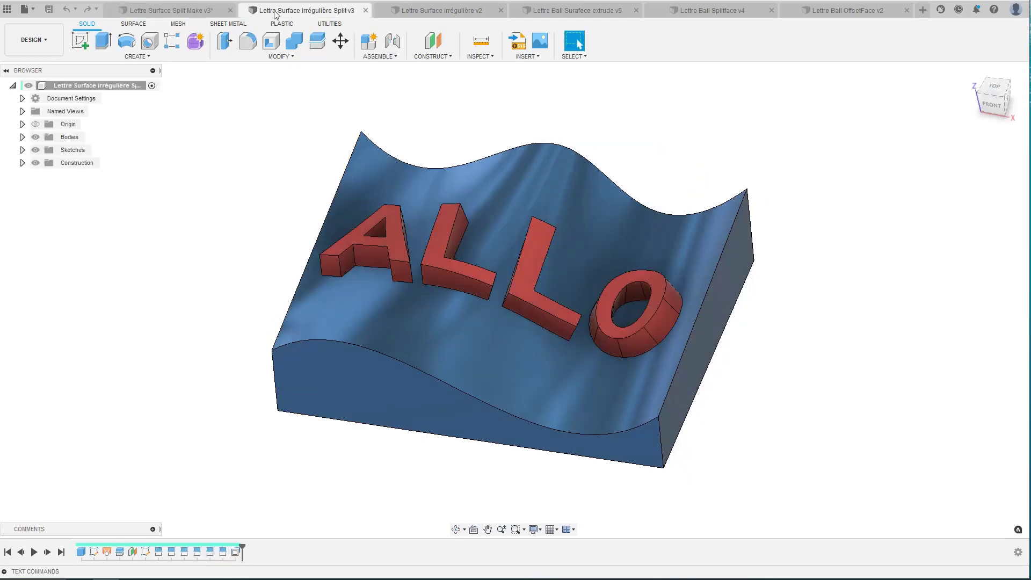
pyautogui.click(214, 11)
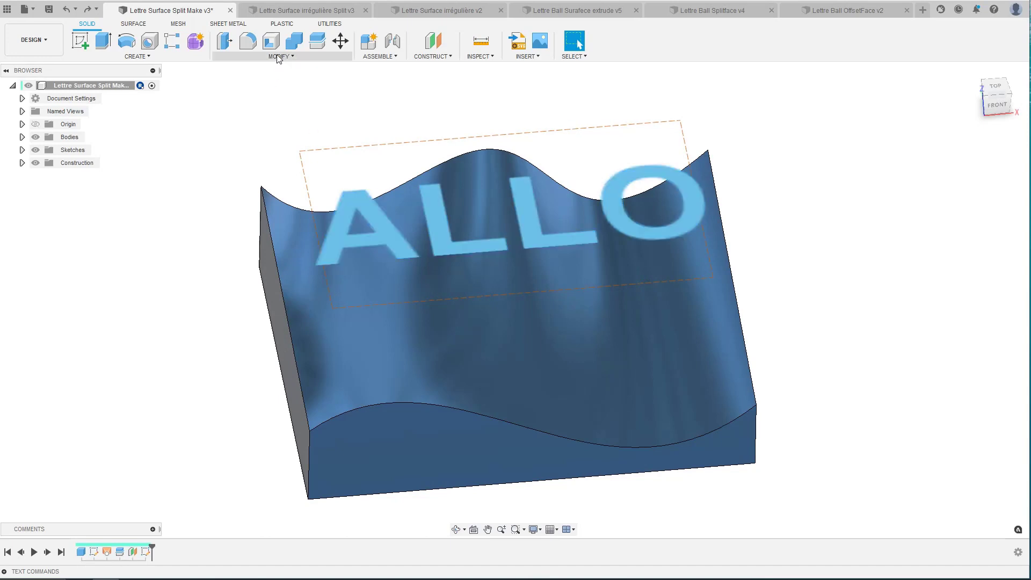
pyautogui.click(277, 57)
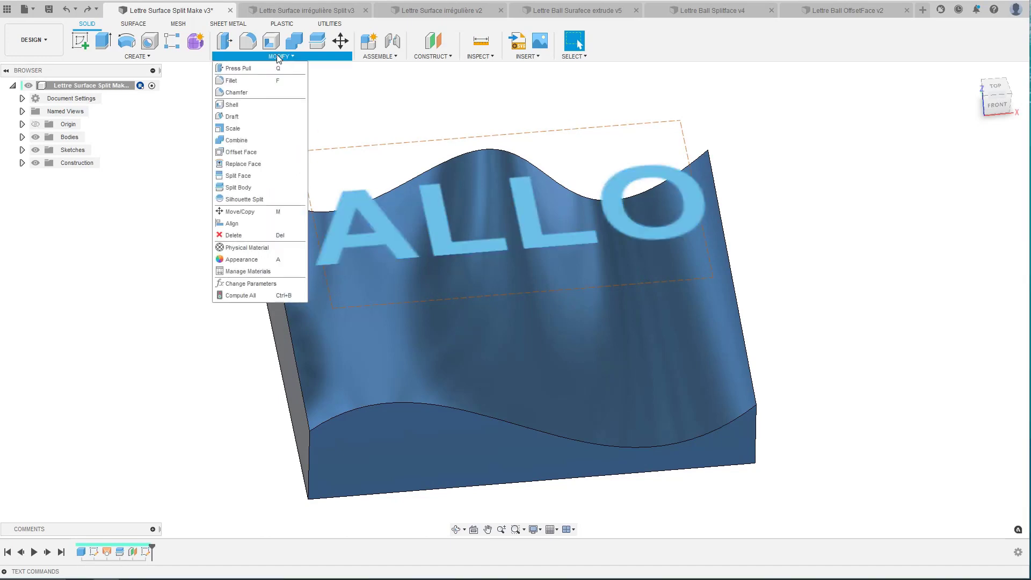
pyautogui.click(178, 166)
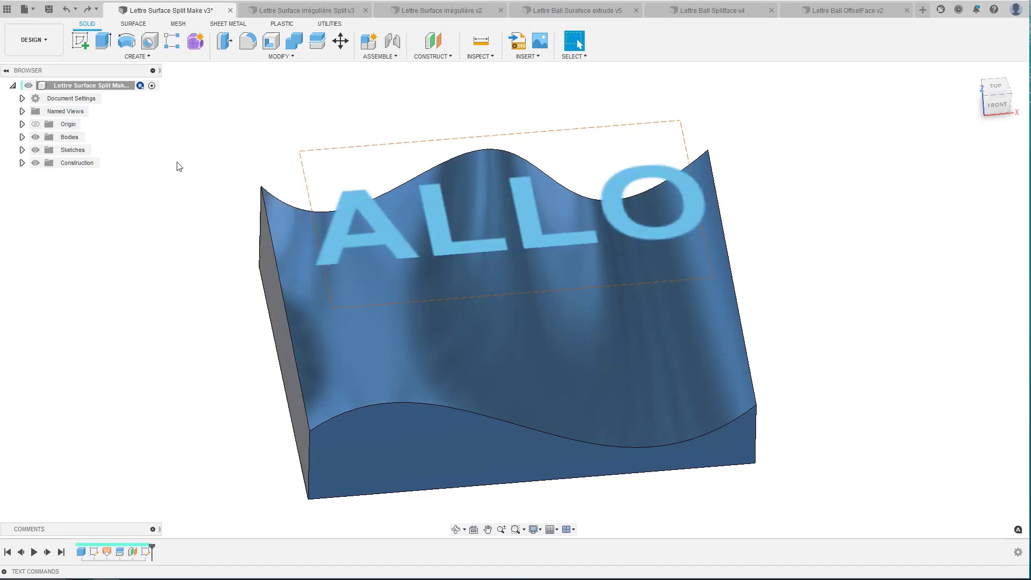
# Edit the ALLO text sketch and draw a rectangle about 16 by 9.4 mm below the letters, and finish the sketch.
pyautogui.rightClick(146, 553)
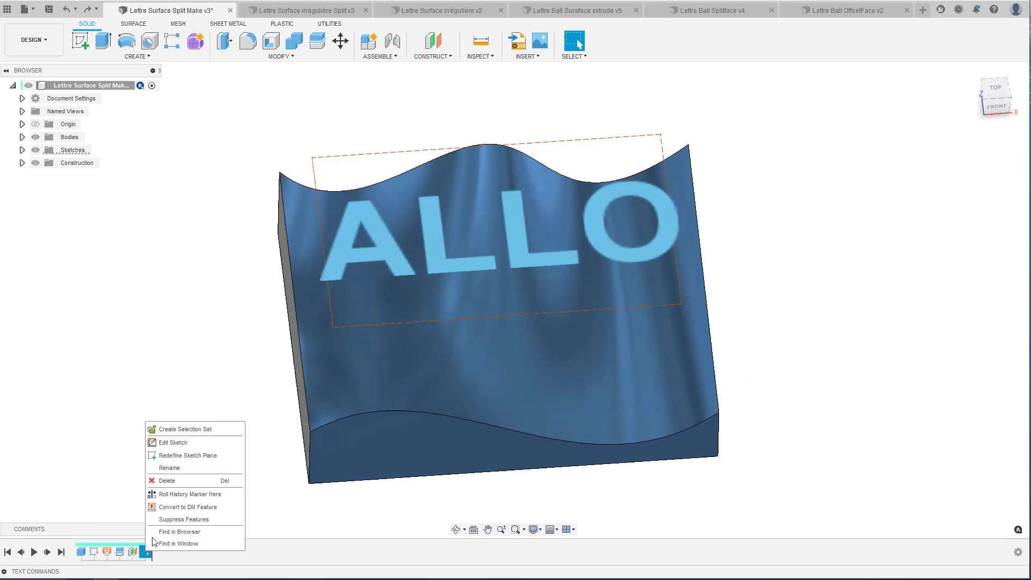
pyautogui.click(168, 444)
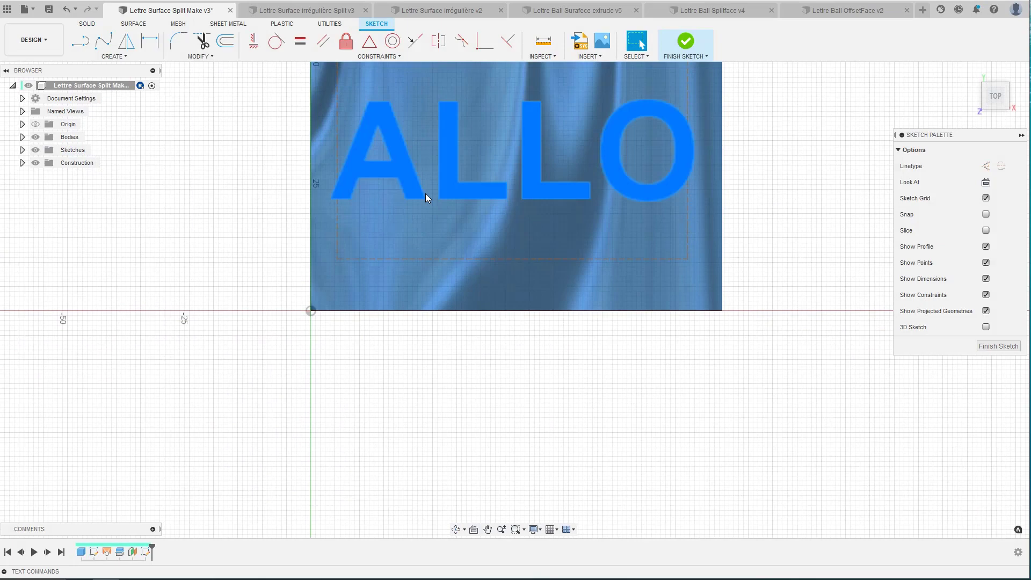
pyautogui.press('r')
pyautogui.click(455, 231)
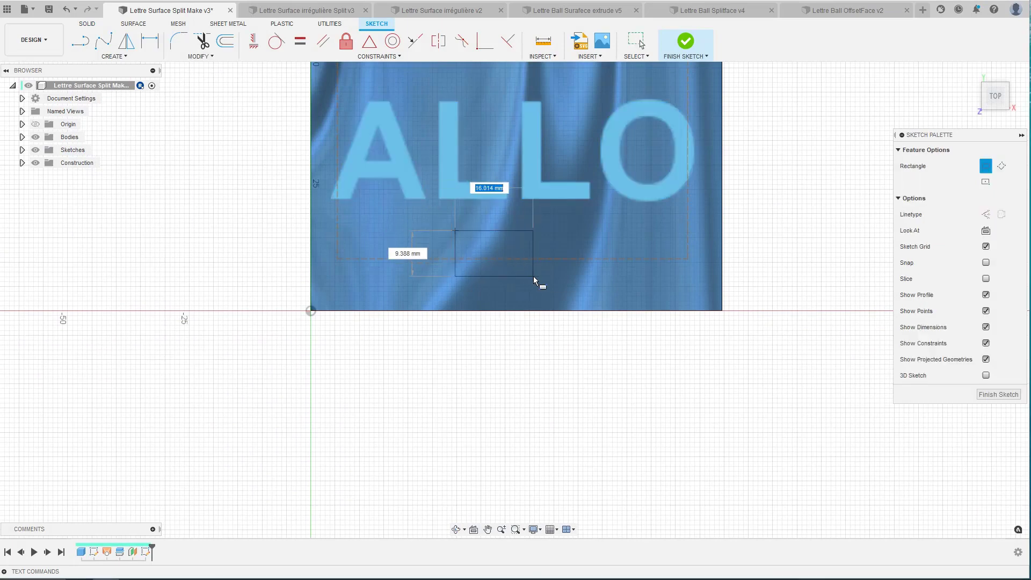
pyautogui.click(533, 277)
pyautogui.press('Escape')
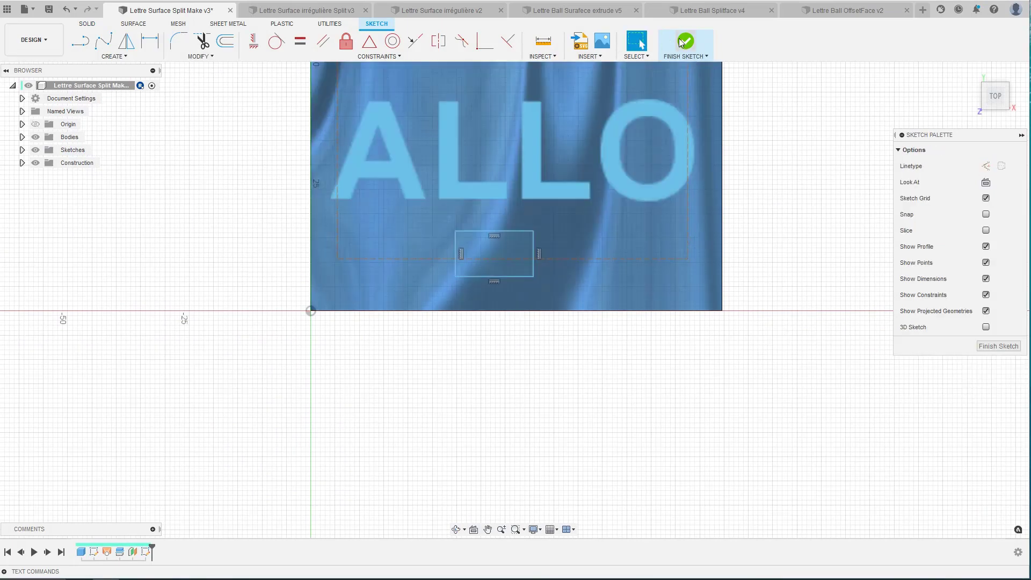
pyautogui.click(684, 42)
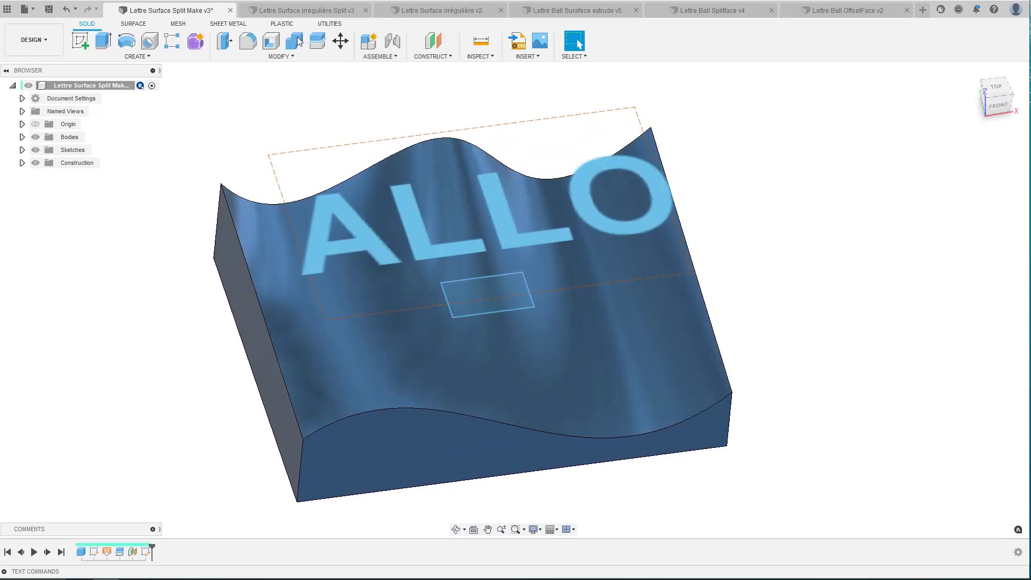
# Split the block's wavy top face using the sketched rectangle as the splitting tool, with Split with Surface.
pyautogui.click(280, 56)
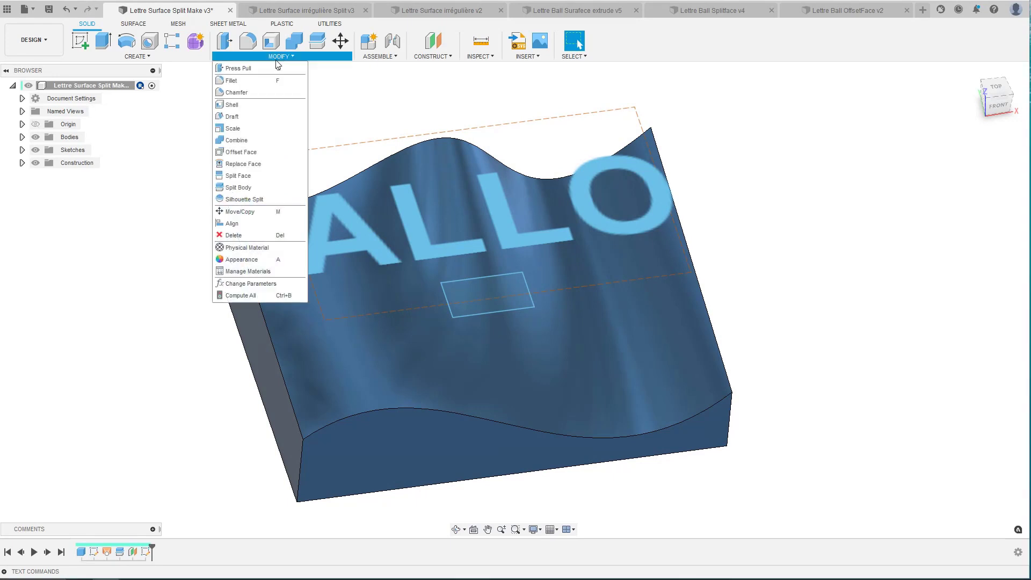
pyautogui.click(239, 176)
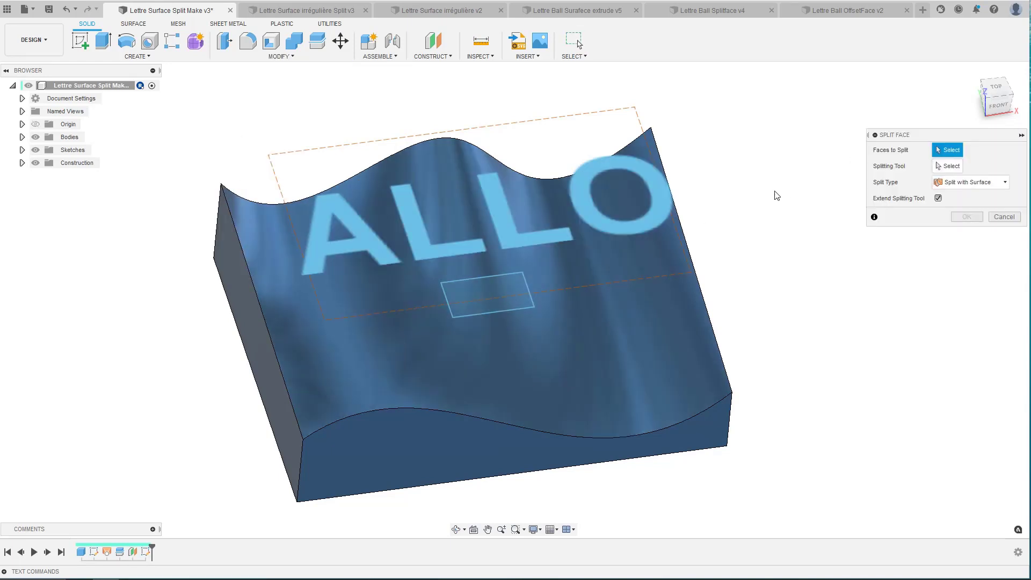
pyautogui.click(649, 357)
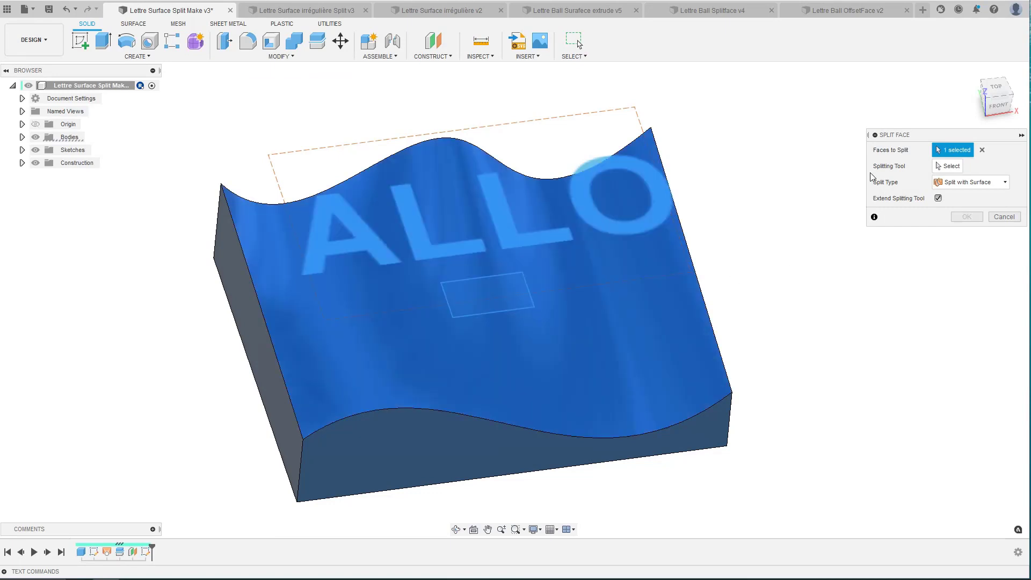
pyautogui.click(946, 166)
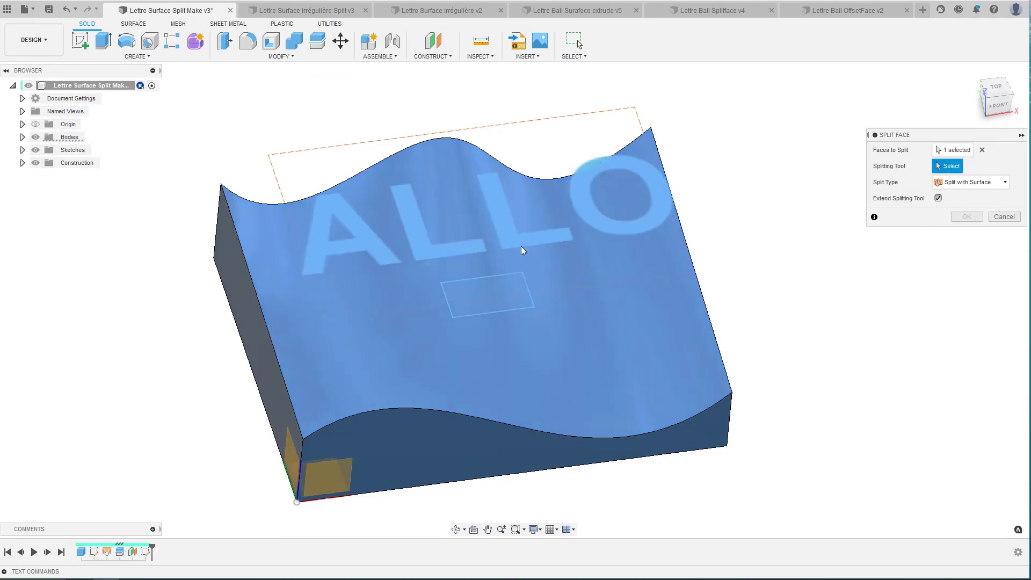
pyautogui.click(501, 312)
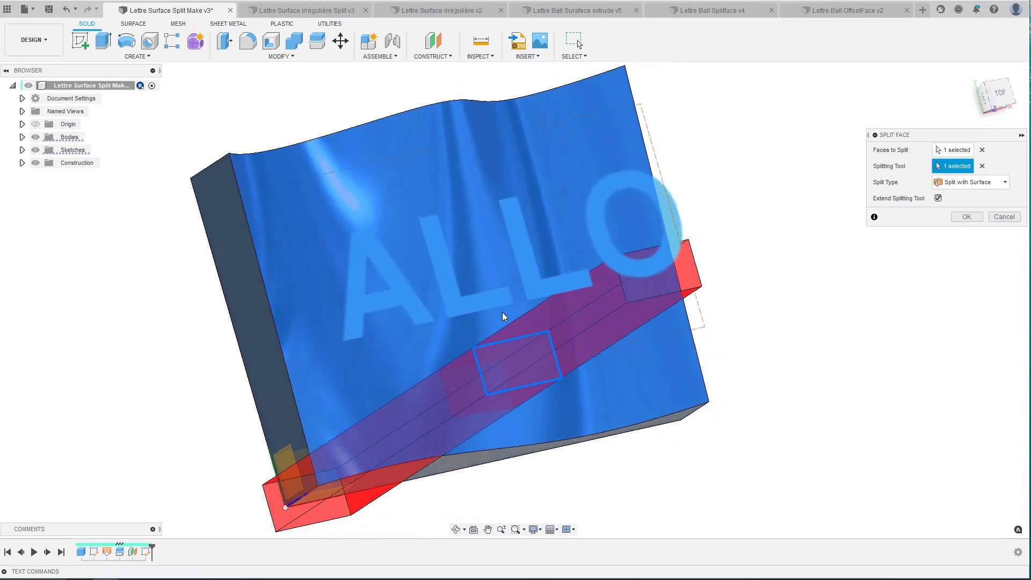
pyautogui.press('Return')
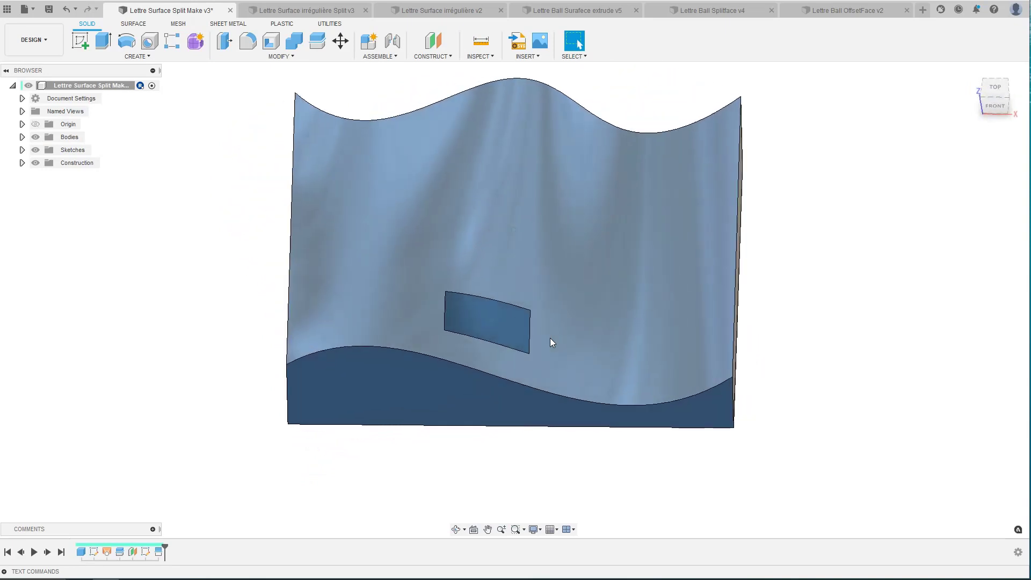
# Preview an outward offset of about 15.8 mm on the rectangular split face, and discard the offset and the face split.
pyautogui.click(459, 318)
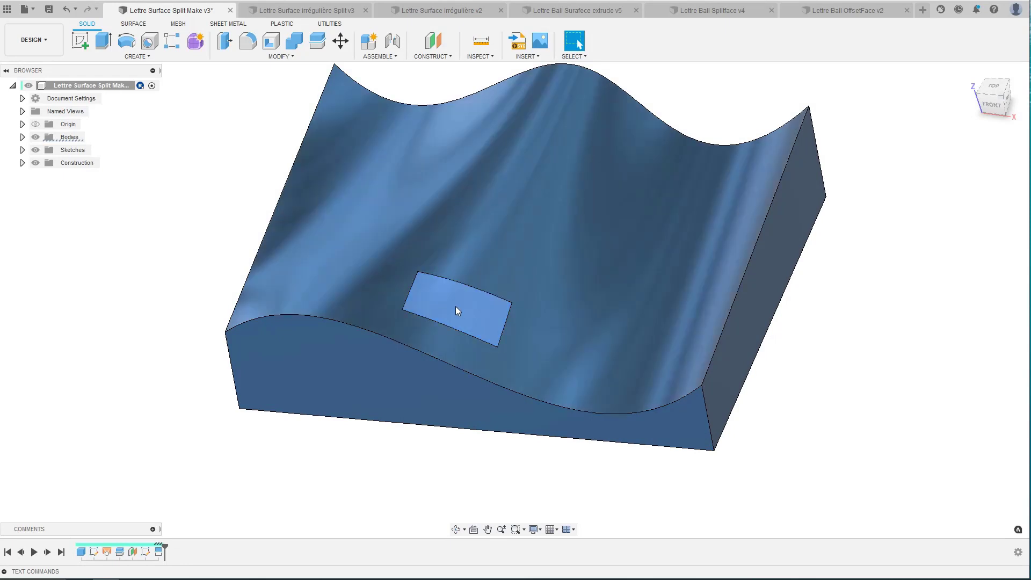
pyautogui.rightClick(455, 309)
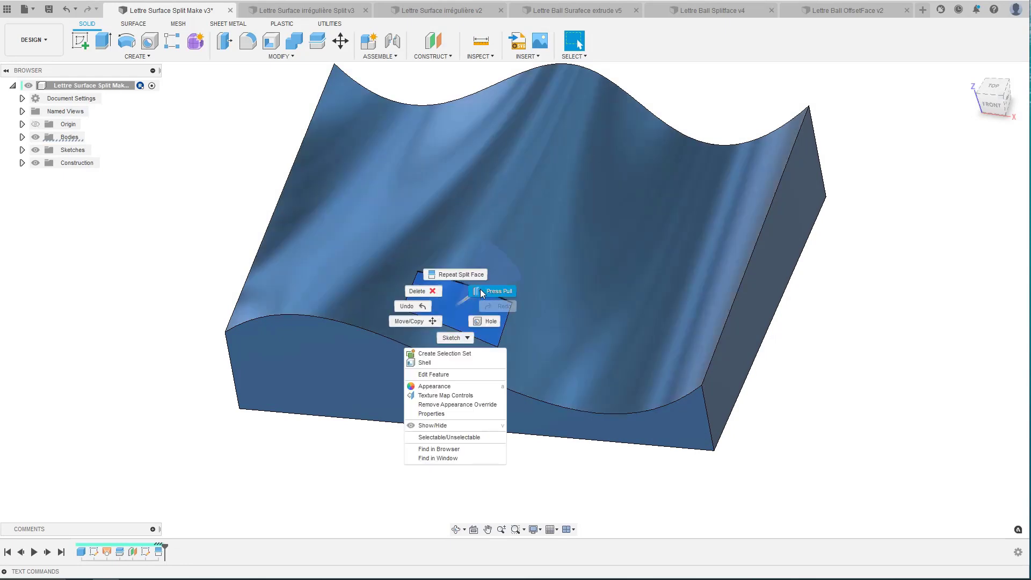
pyautogui.click(480, 290)
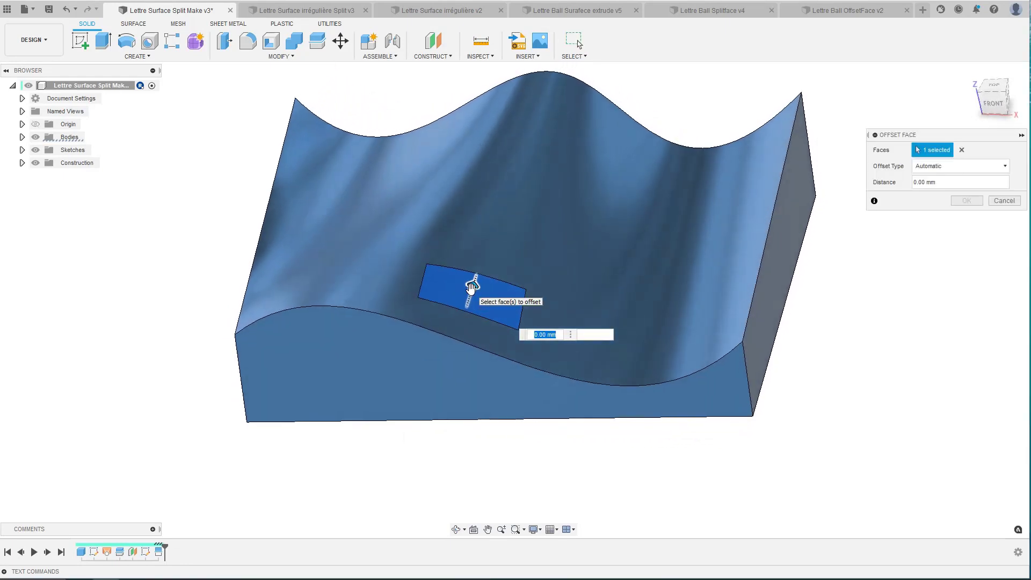
pyautogui.moveTo(472, 289); pyautogui.dragTo(488, 218)
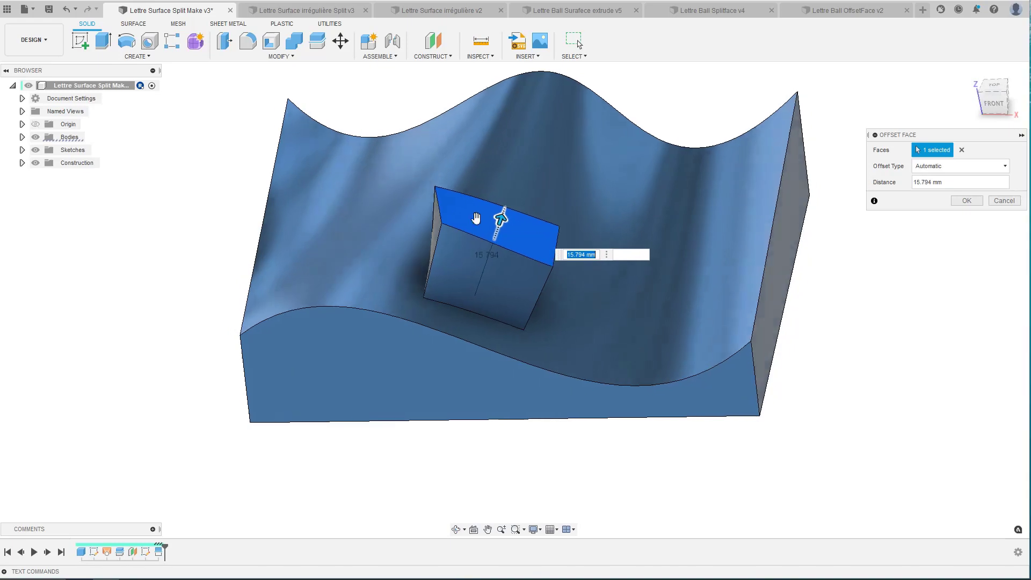
pyautogui.moveTo(435, 284)
pyautogui.keyDown('shift'); pyautogui.mouseDown(button='middle')
pyautogui.moveTo(492, 267)
pyautogui.moveTo(520, 185)
pyautogui.moveTo(479, 191)
pyautogui.moveTo(462, 235)
pyautogui.mouseUp(button='middle'); pyautogui.keyUp('shift')
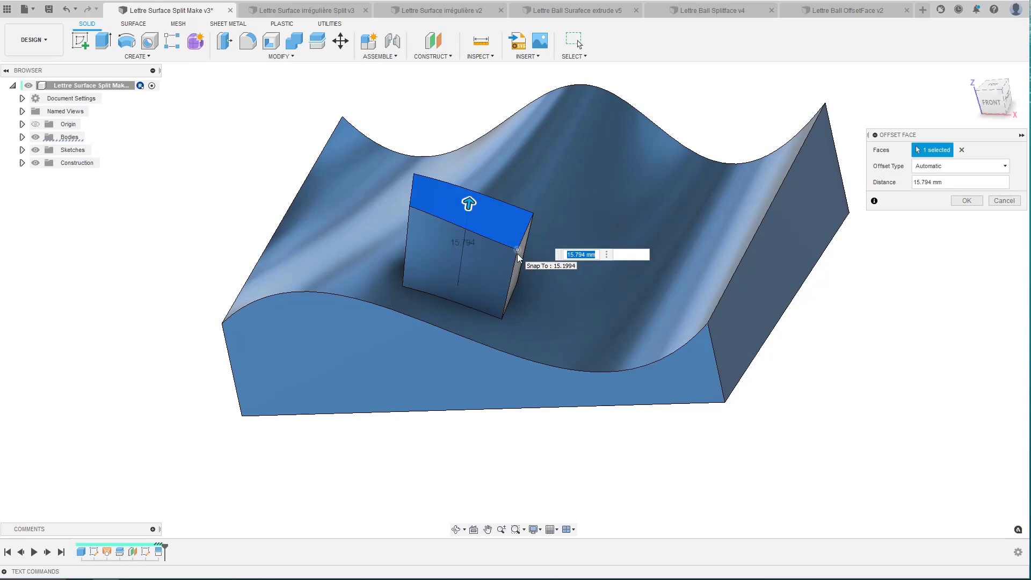
pyautogui.press('Escape')
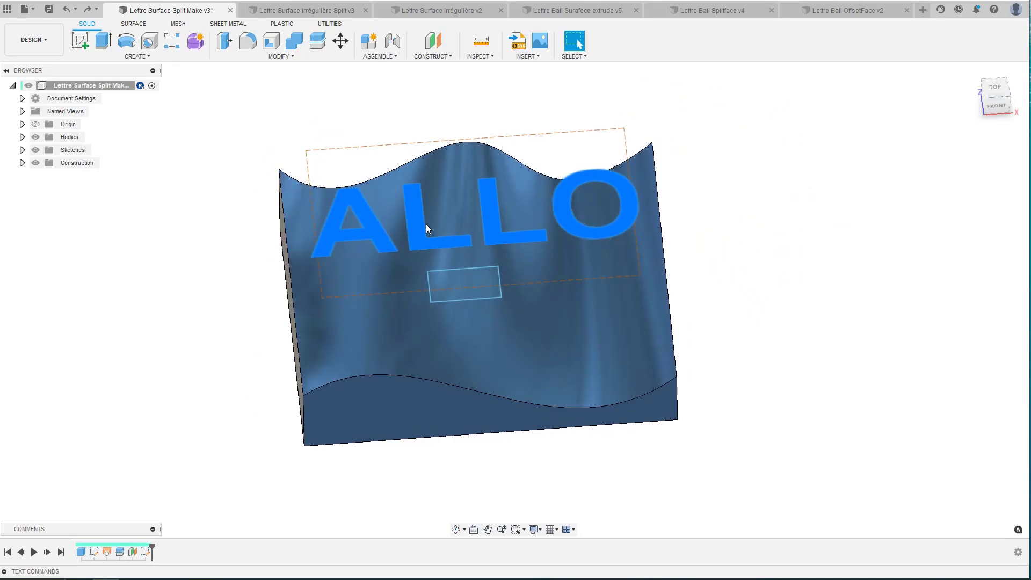
# Try to split the wavy top face using the ALLO text as the splitting tool.
pyautogui.click(285, 58)
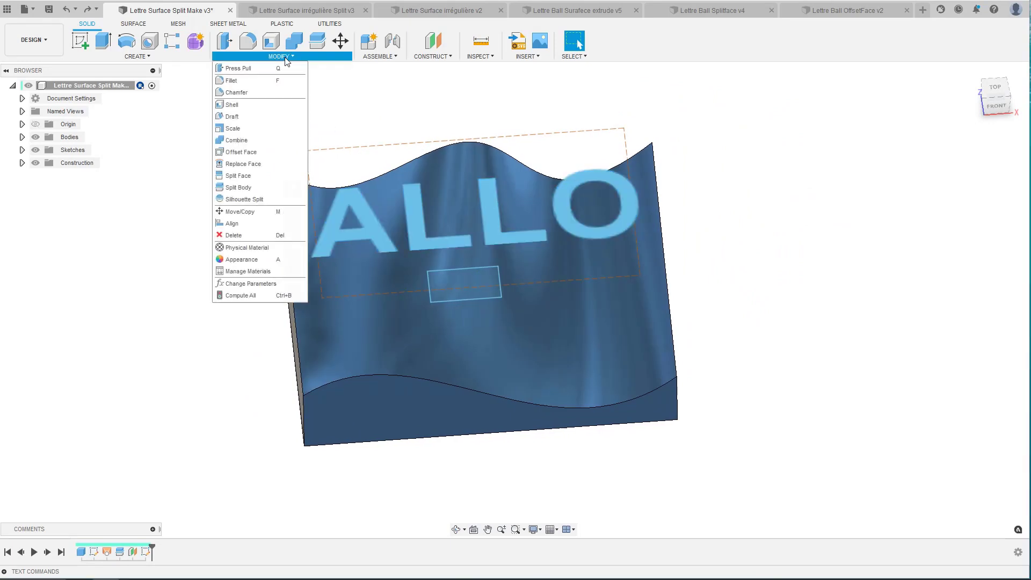
pyautogui.click(239, 176)
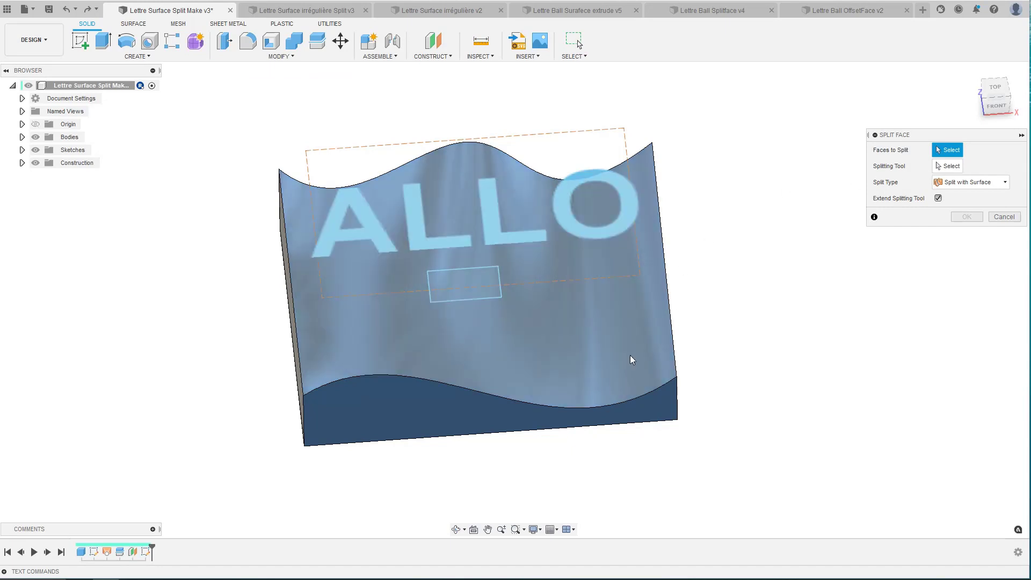
pyautogui.click(631, 357)
pyautogui.keyDown('shift'); pyautogui.moveTo(630, 356); pyautogui.dragTo(658, 334, button='middle'); pyautogui.keyUp('shift')
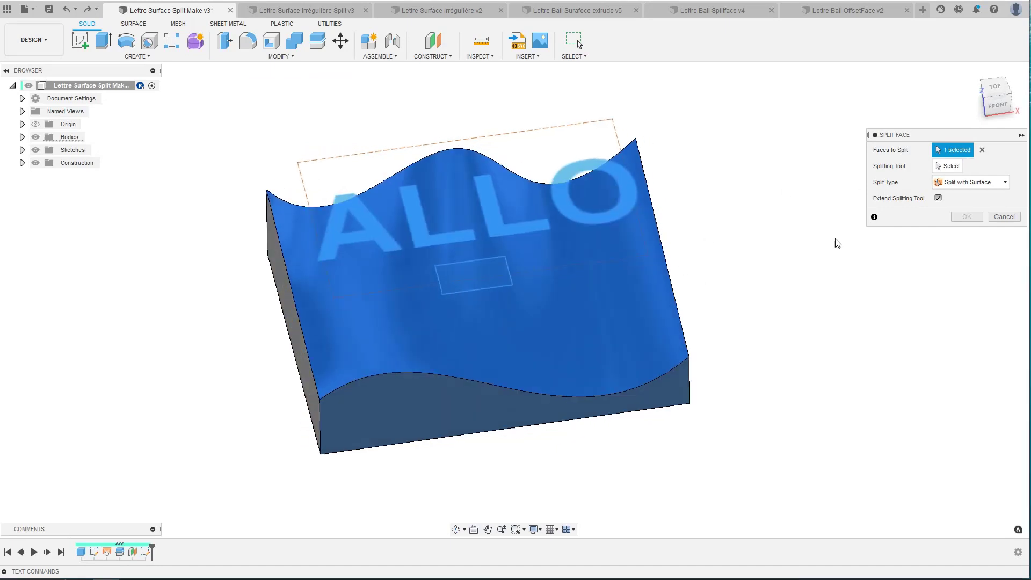
pyautogui.click(949, 167)
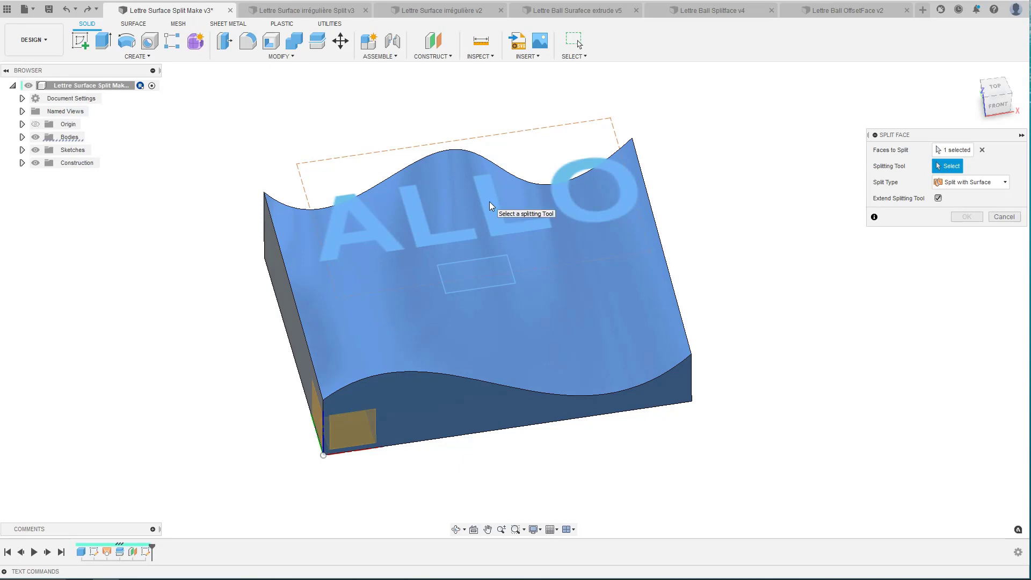
pyautogui.press('Escape')
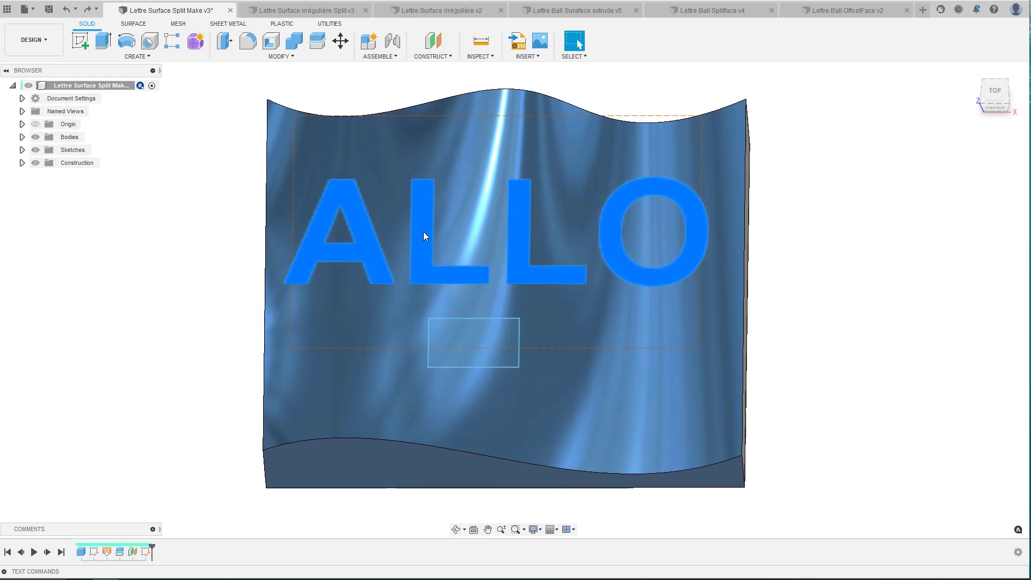
# Reopen the ALLO text sketch for editing and delete all four sides of the rectangle below the letters.
pyautogui.rightClick(424, 232)
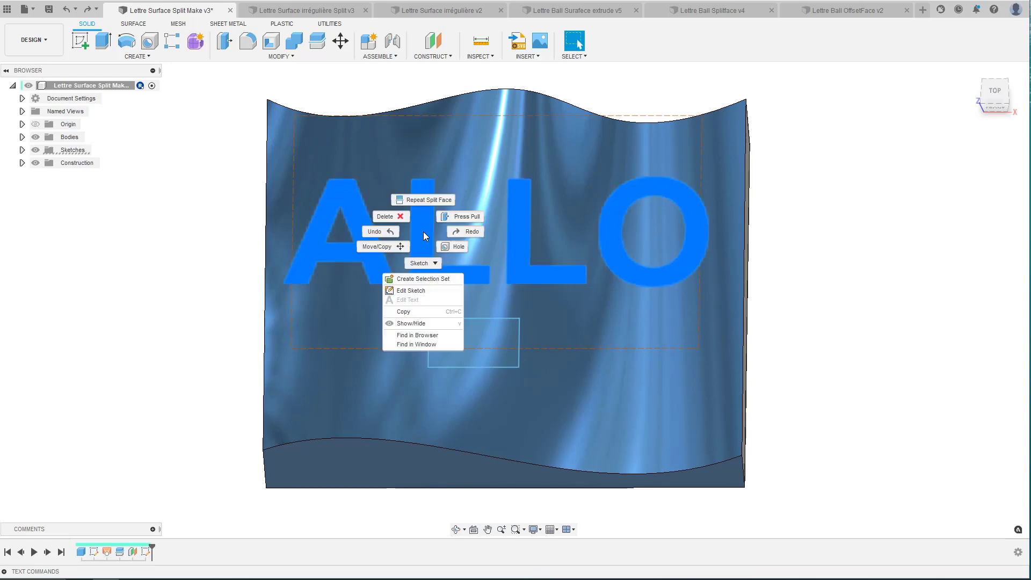
pyautogui.click(203, 272)
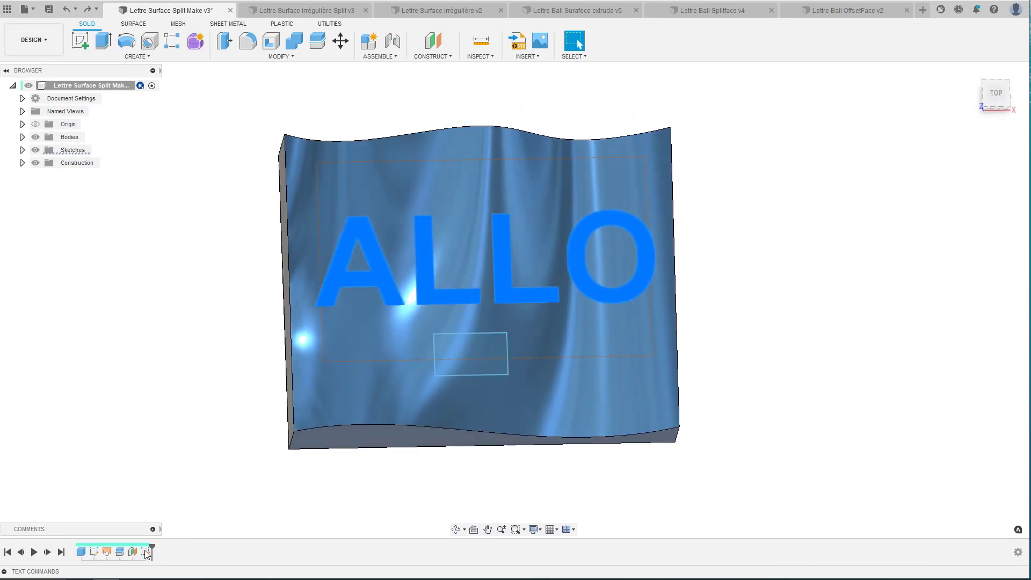
pyautogui.rightClick(145, 552)
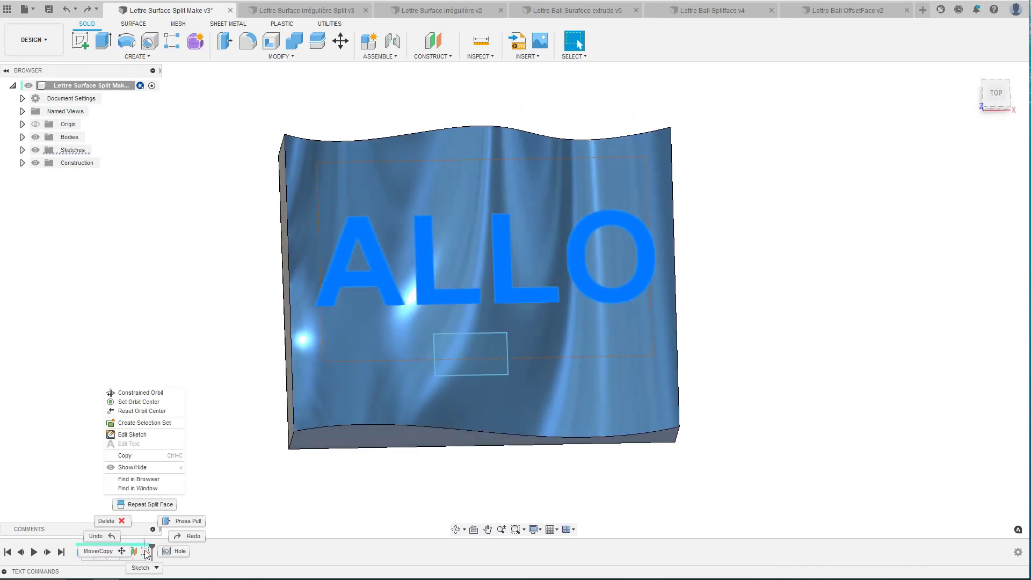
pyautogui.click(137, 435)
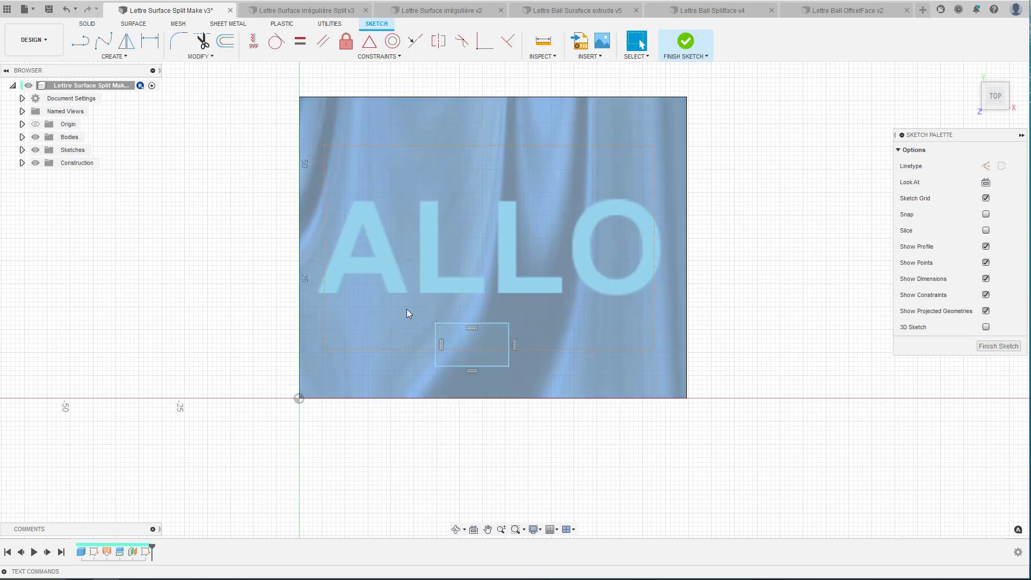
pyautogui.click(453, 324)
pyautogui.press('Delete')
pyautogui.click(453, 365)
pyautogui.press('Delete')
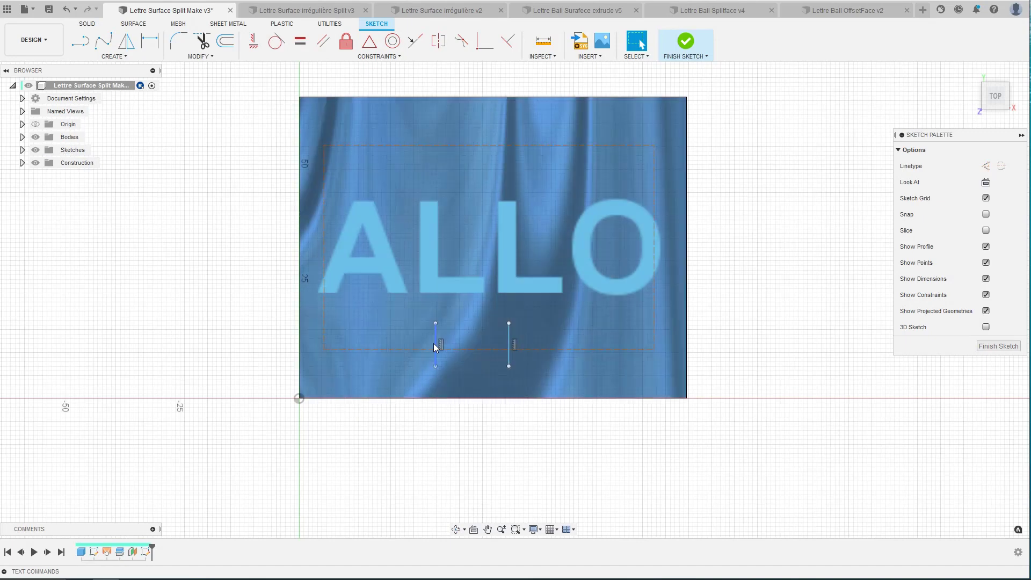
pyautogui.click(434, 344)
pyautogui.press('Delete')
pyautogui.click(511, 335)
pyautogui.press('Delete')
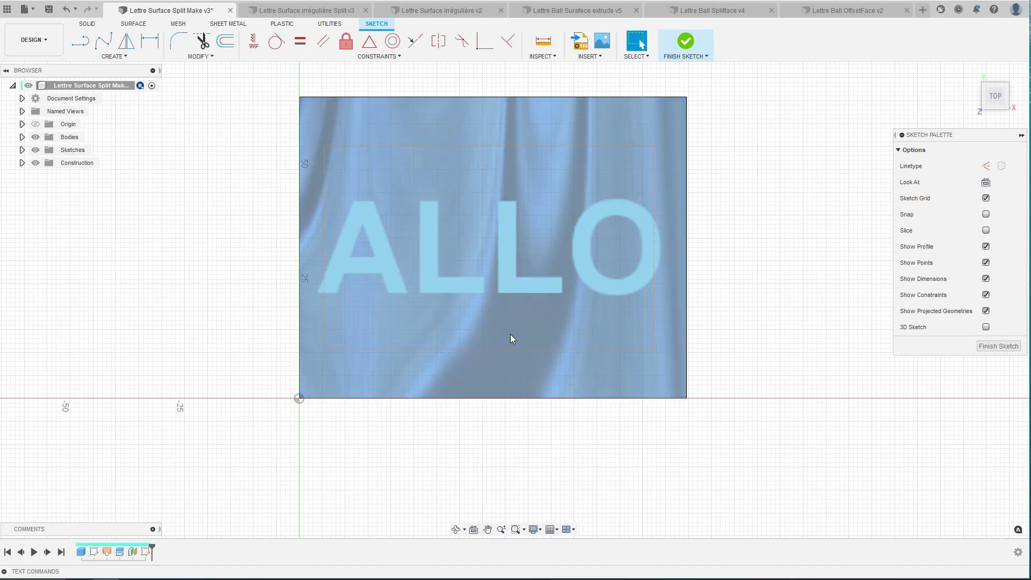
# Explode the ALLO text into individual sketch curves and finish the sketch.
pyautogui.rightClick(429, 249)
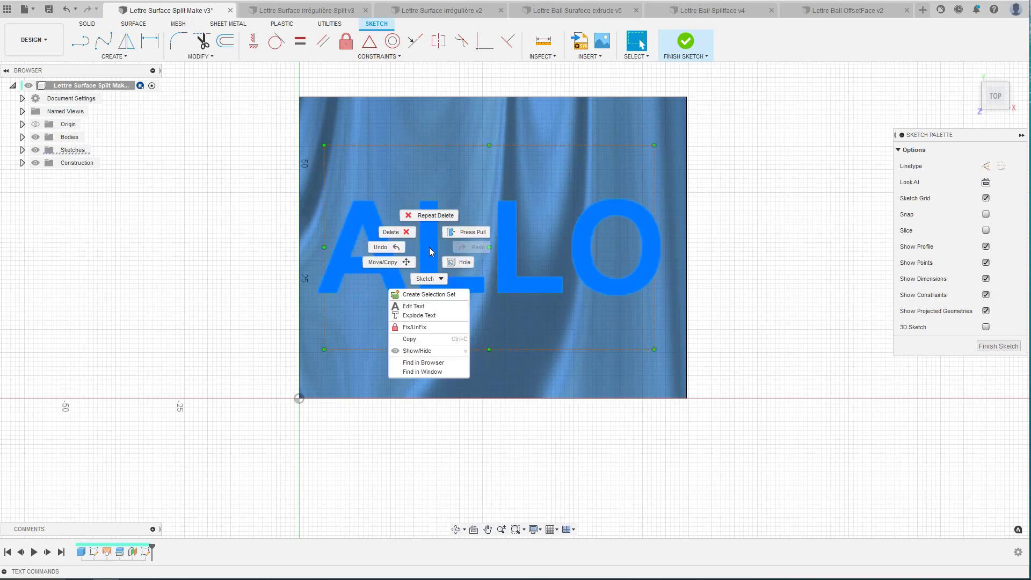
pyautogui.click(413, 316)
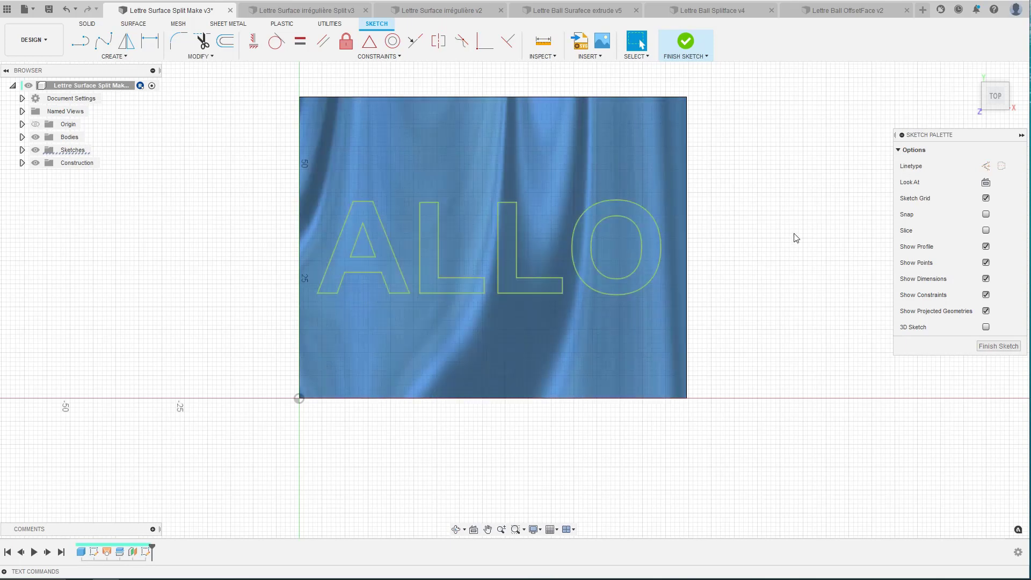
pyautogui.scroll(1, 794, 234)
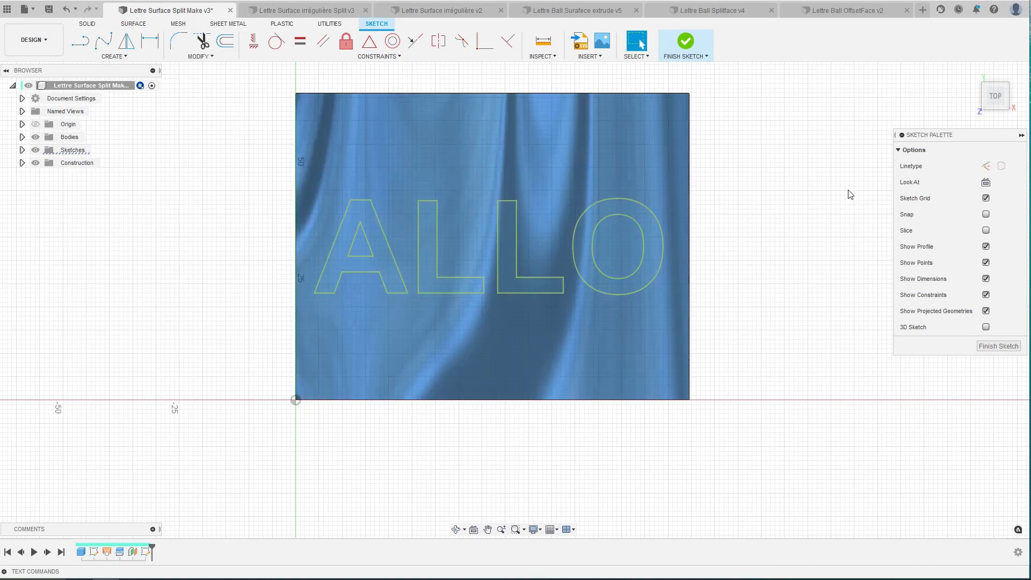
pyautogui.click(678, 44)
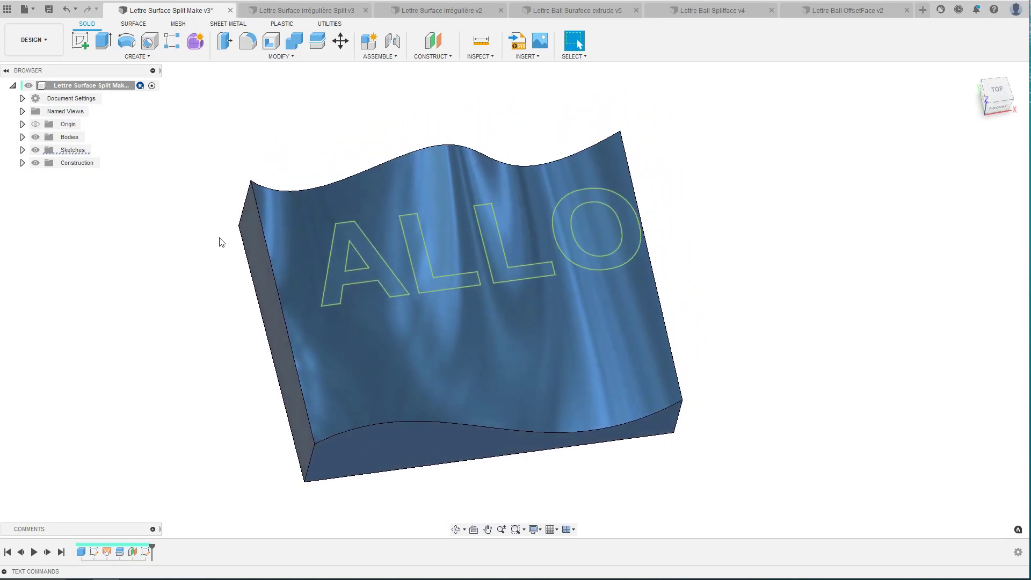
# Split the block's wavy top face using the inner triangle of the letter A as the splitting tool, with Split with Surface.
pyautogui.click(278, 56)
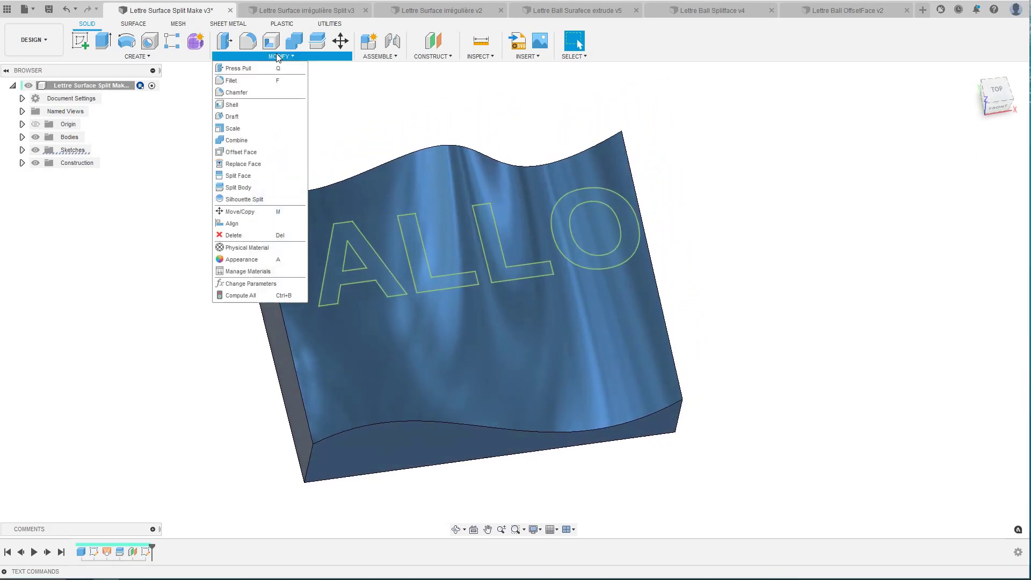
pyautogui.click(238, 175)
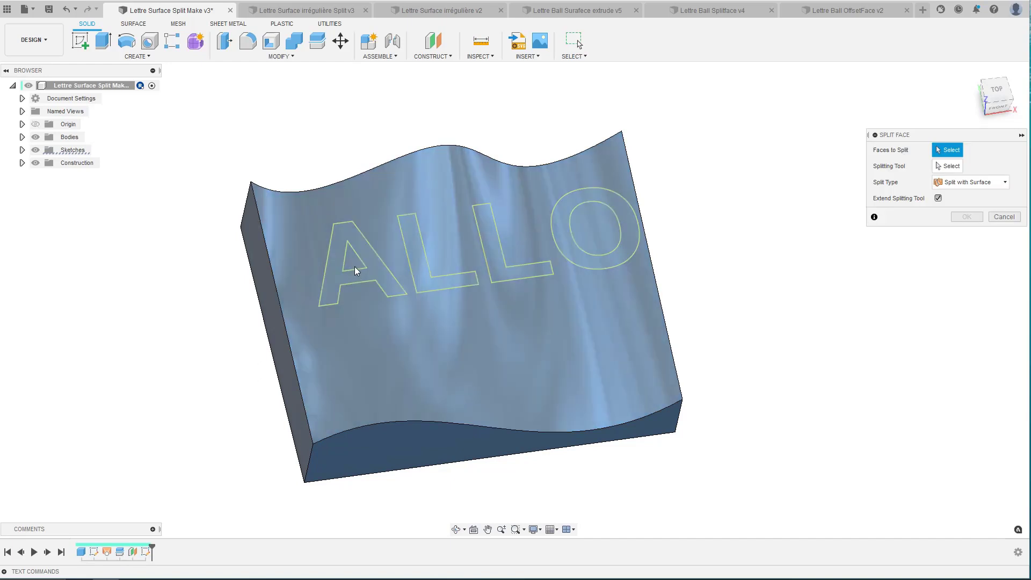
pyautogui.click(419, 342)
pyautogui.click(947, 167)
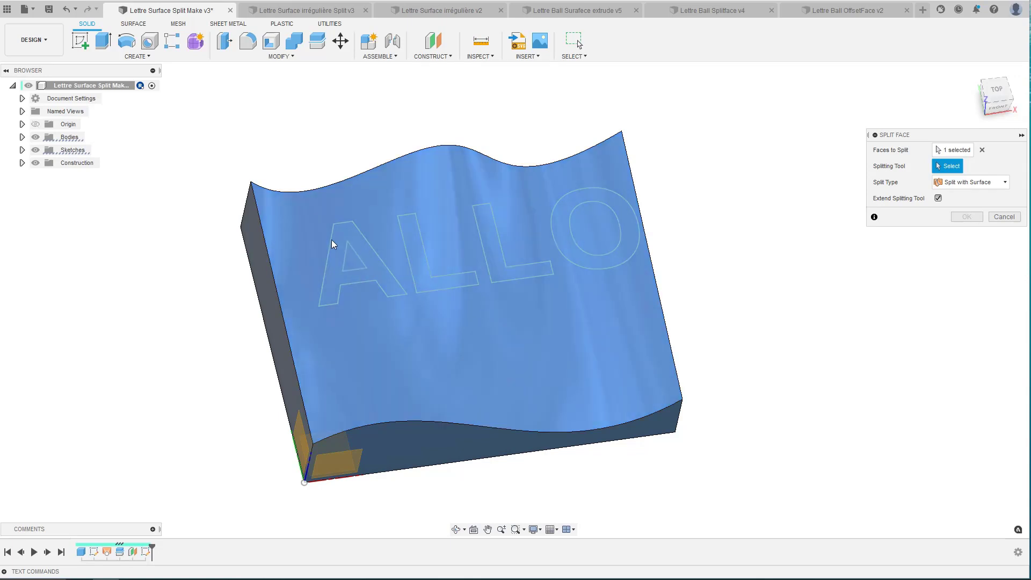
pyautogui.click(356, 266)
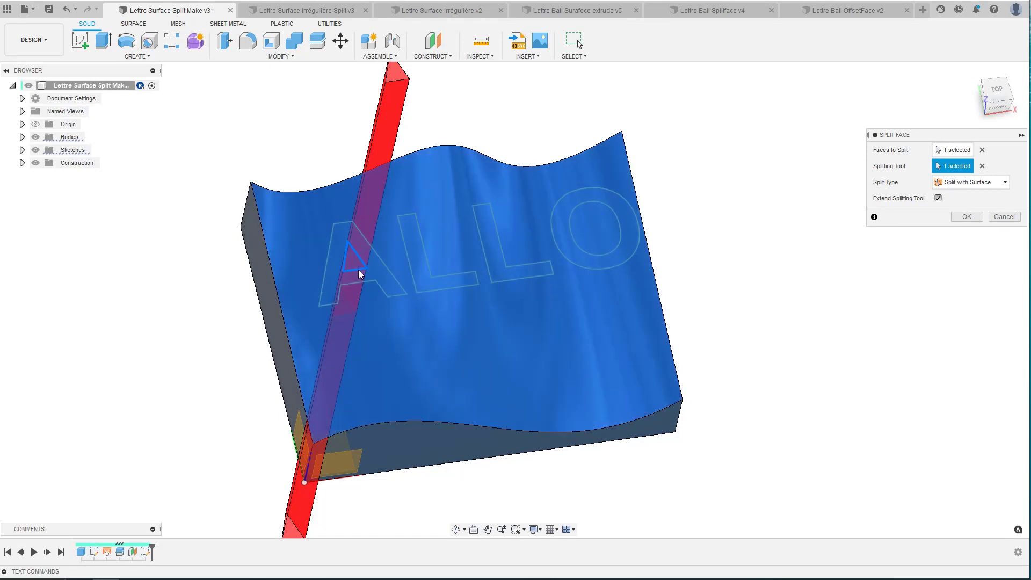
pyautogui.press('Return')
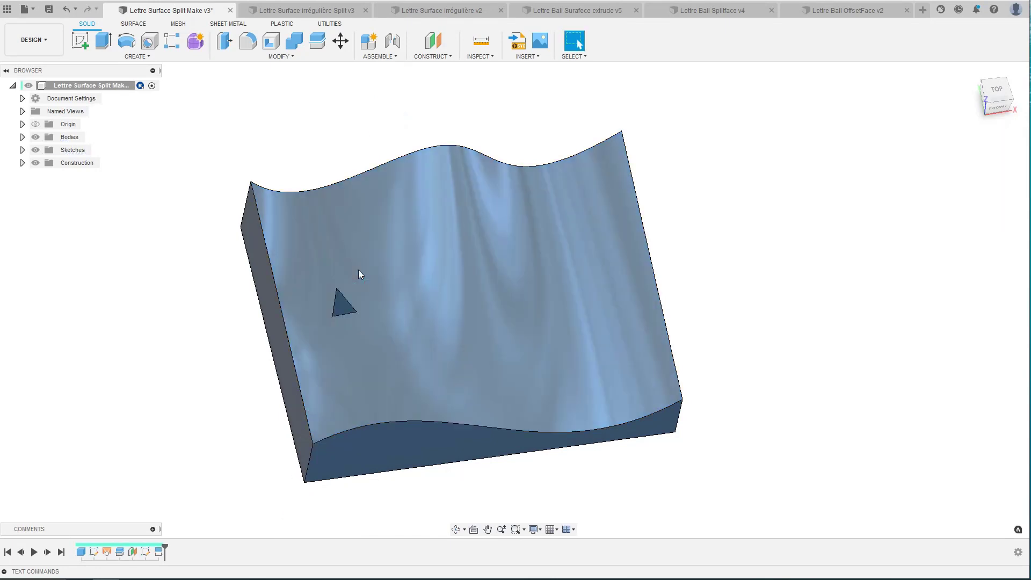
# Show the ALLO letter sketch again and split the wavy top face with the outer outline of the A.
pyautogui.click(22, 150)
pyautogui.click(45, 176)
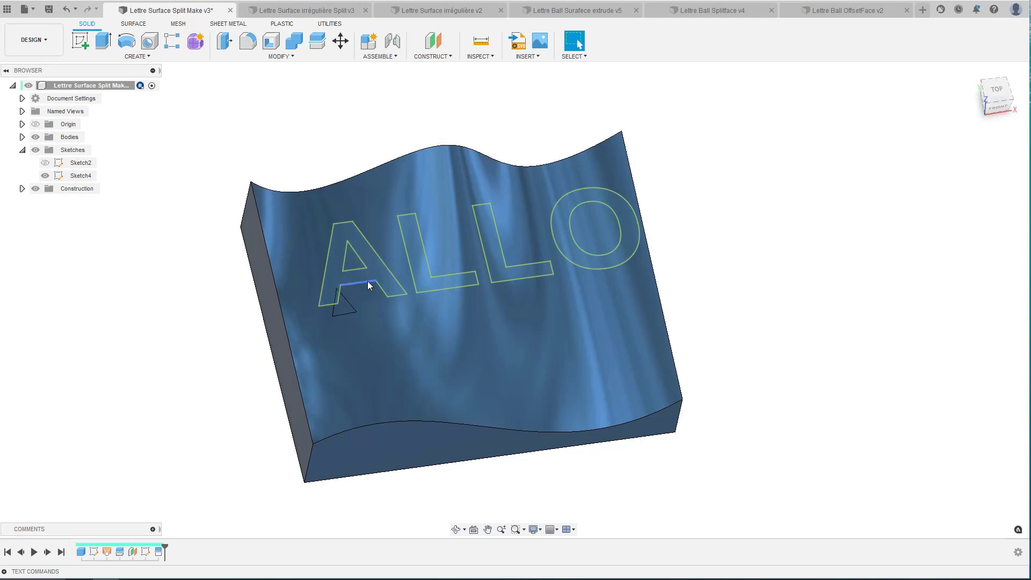
pyautogui.rightClick(367, 281)
pyautogui.click(367, 251)
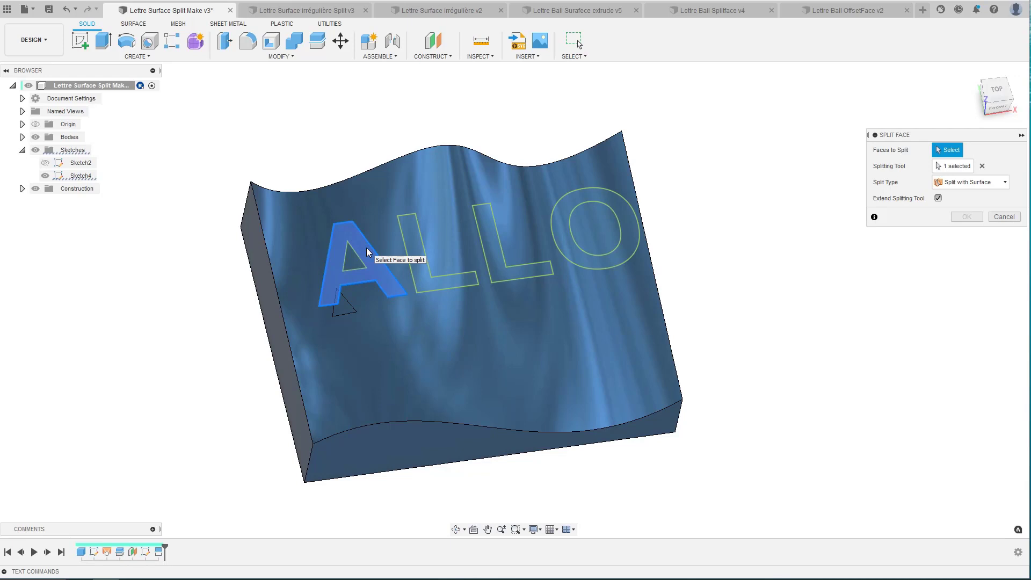
pyautogui.click(413, 344)
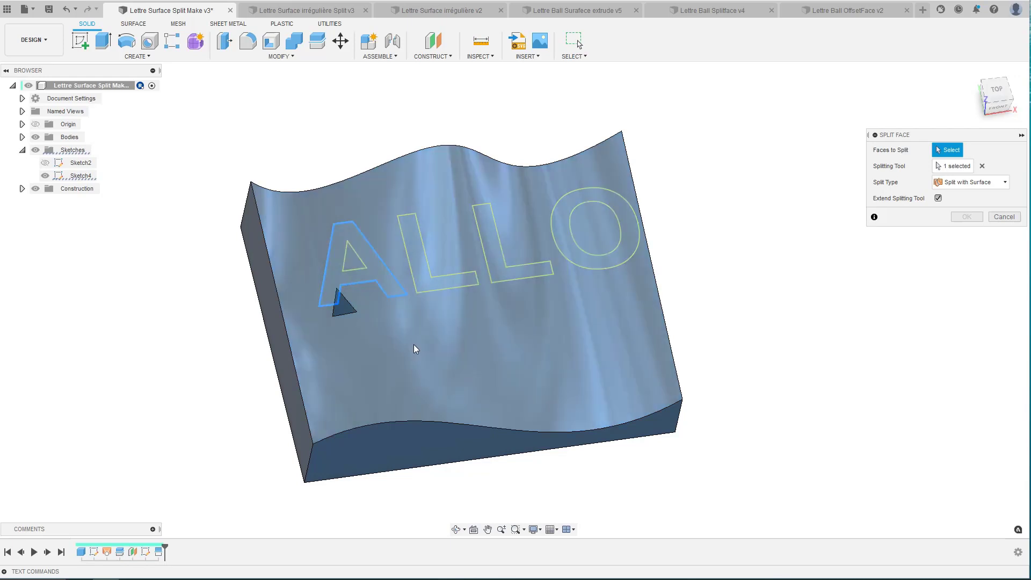
pyautogui.press('Return')
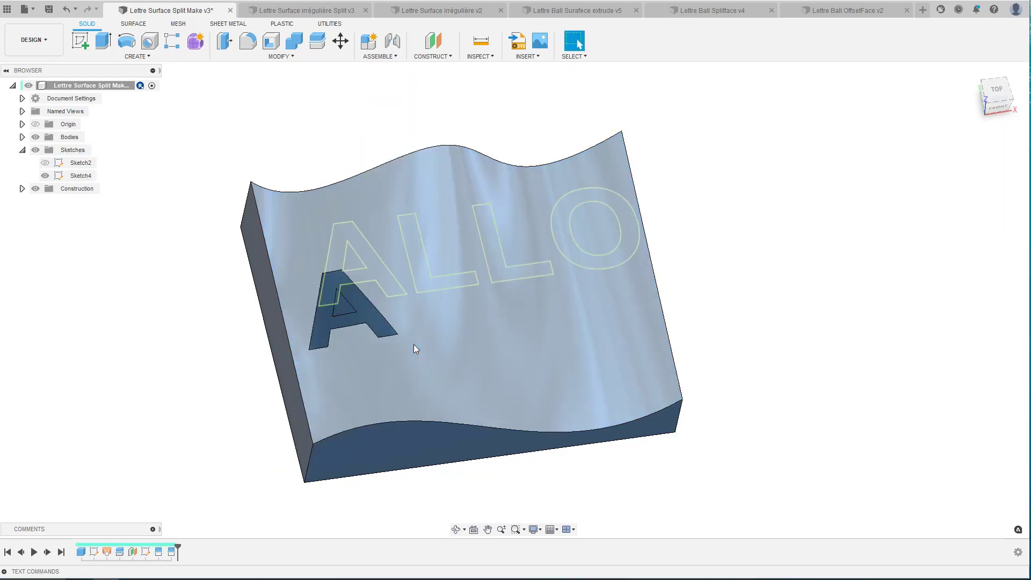
# Split the wavy top face with the outline of the first L and, separately, with the outline of the second L.
pyautogui.rightClick(428, 290)
pyautogui.click(429, 260)
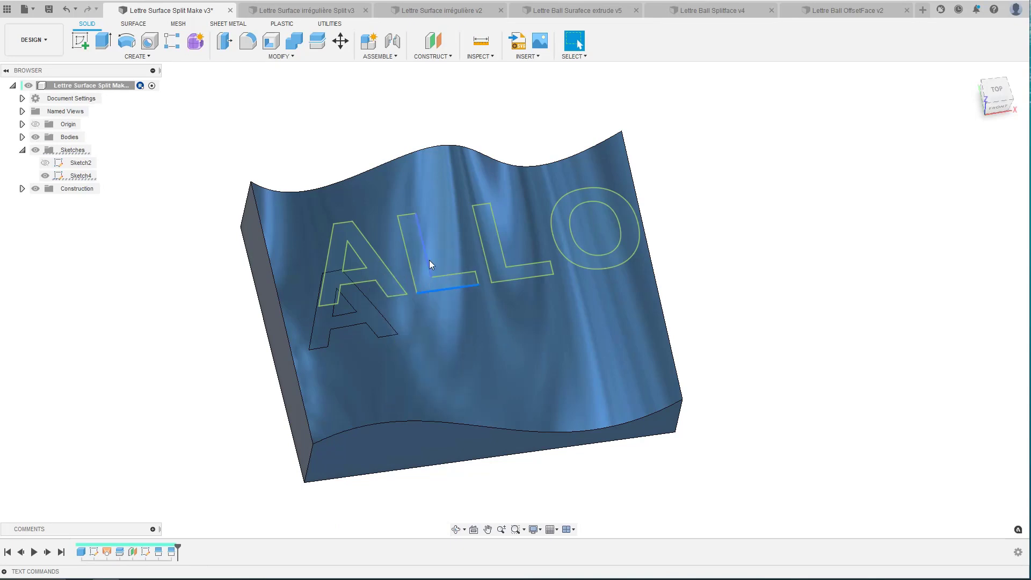
pyautogui.click(470, 366)
pyautogui.press('Return')
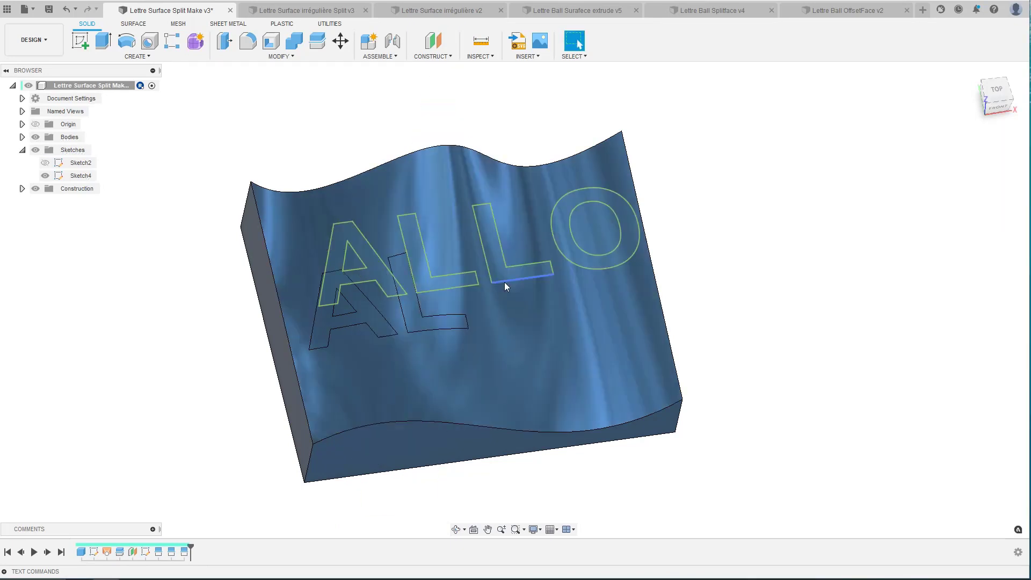
pyautogui.rightClick(505, 281)
pyautogui.click(515, 250)
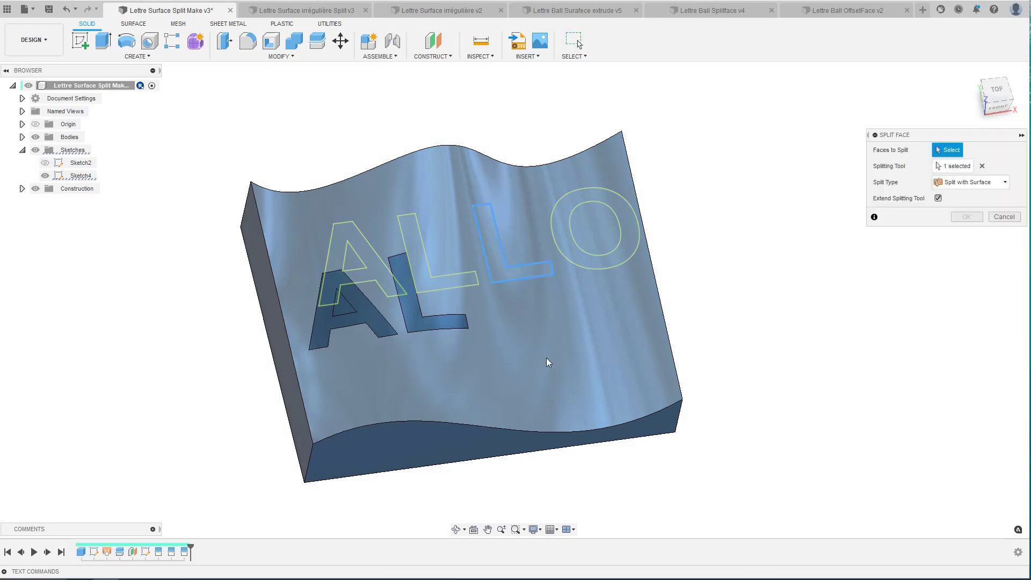
pyautogui.click(546, 358)
pyautogui.press('Return')
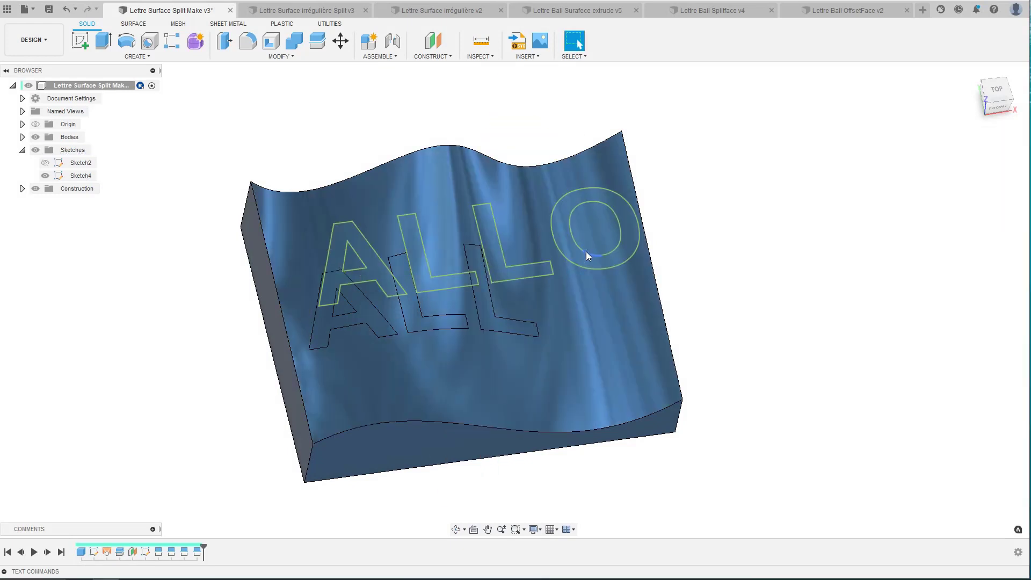
# Split the wavy top face with the outer outline of the O.
pyautogui.rightClick(579, 269)
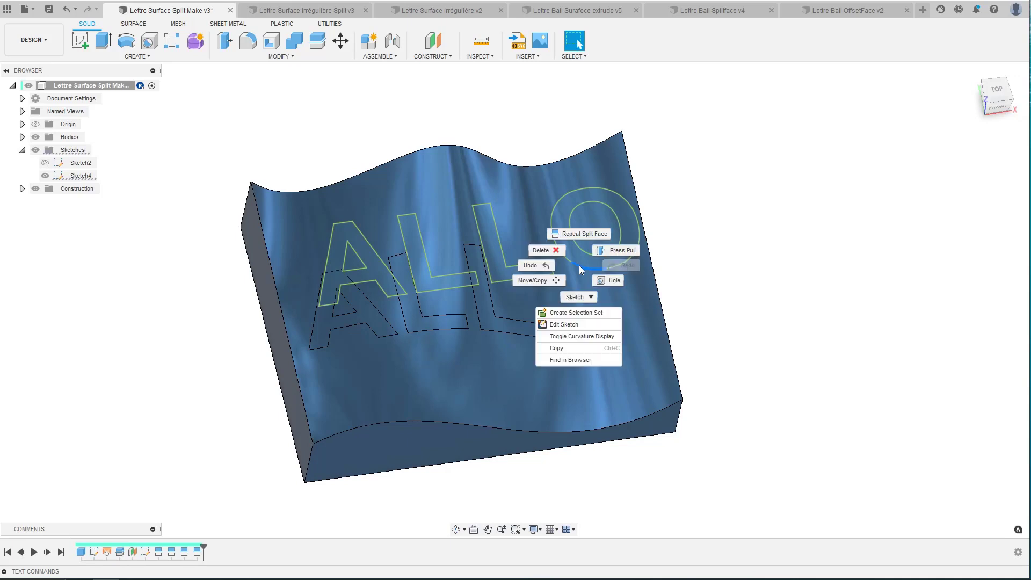
pyautogui.click(578, 232)
pyautogui.click(578, 231)
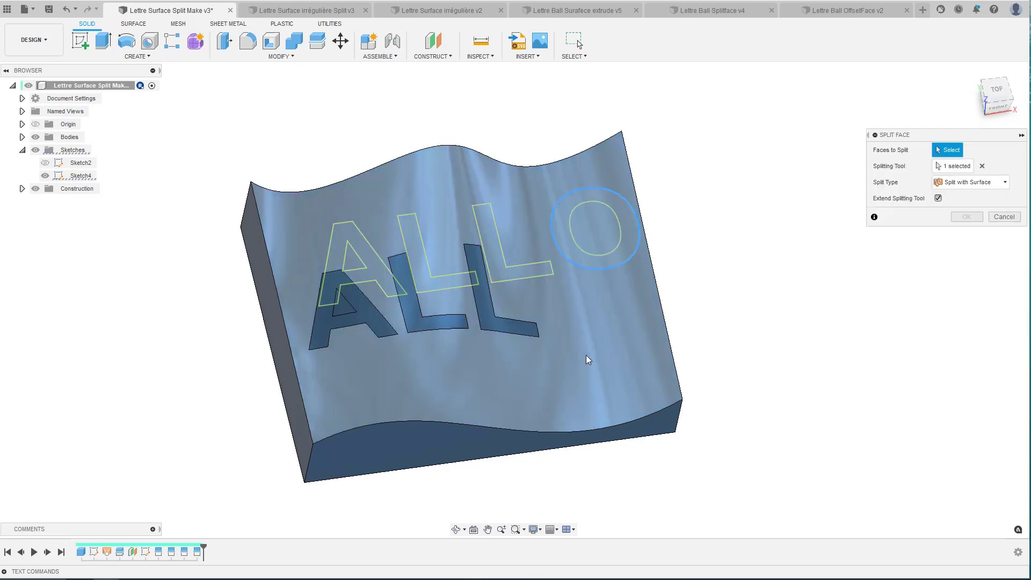
pyautogui.press('Return')
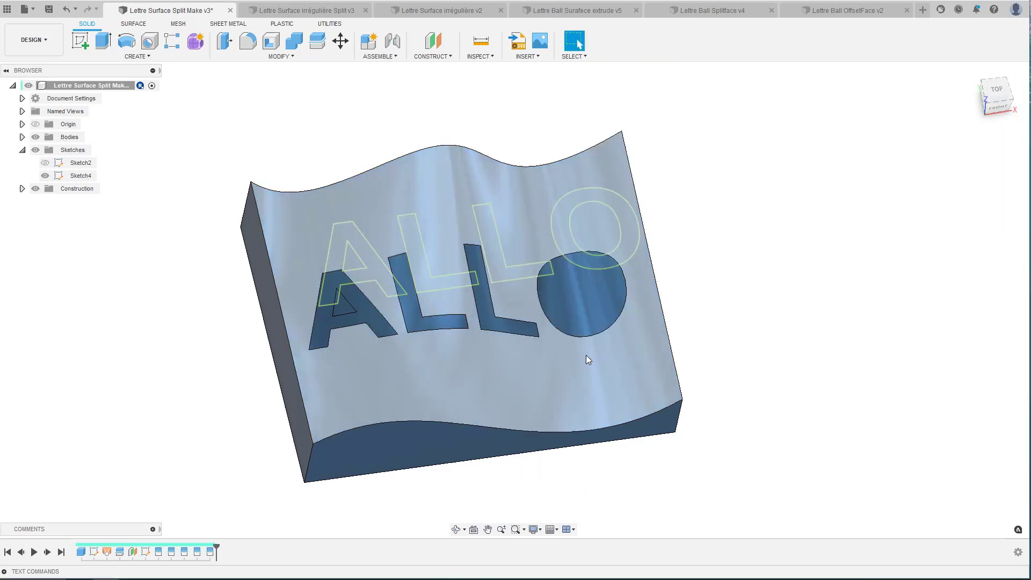
# Try to split the large wavy face surrounding the letters with the inner outline of the O.
pyautogui.rightClick(573, 237)
pyautogui.click(575, 209)
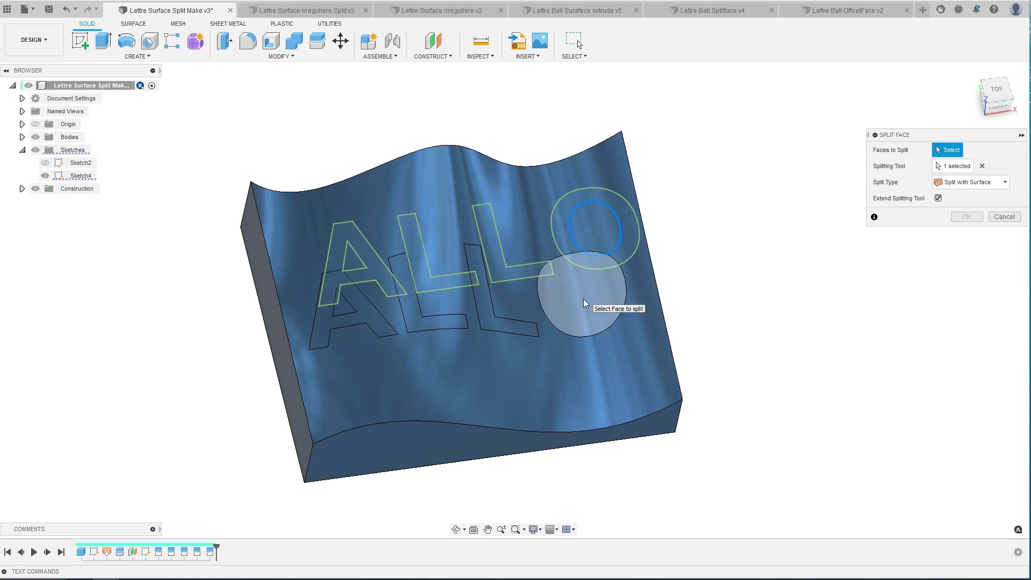
pyautogui.click(562, 378)
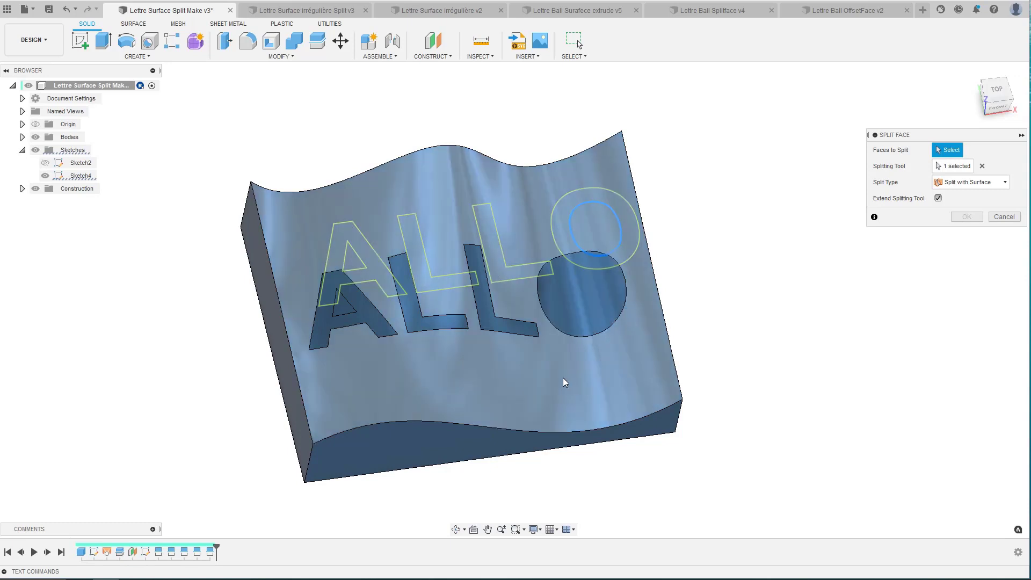
pyautogui.press('Return')
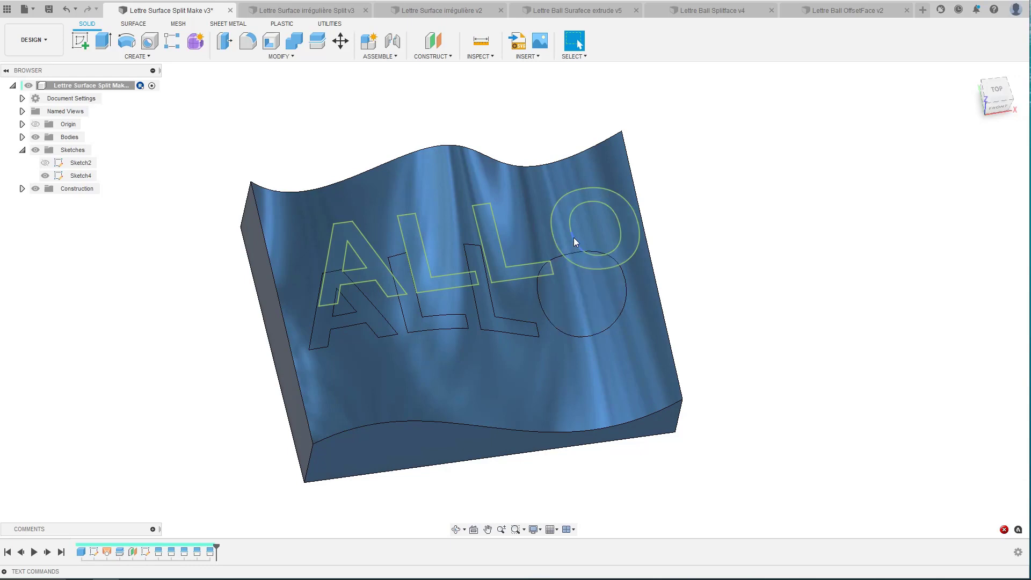
# Split the filled O-shaped face with the inner outline of the O.
pyautogui.rightClick(575, 242)
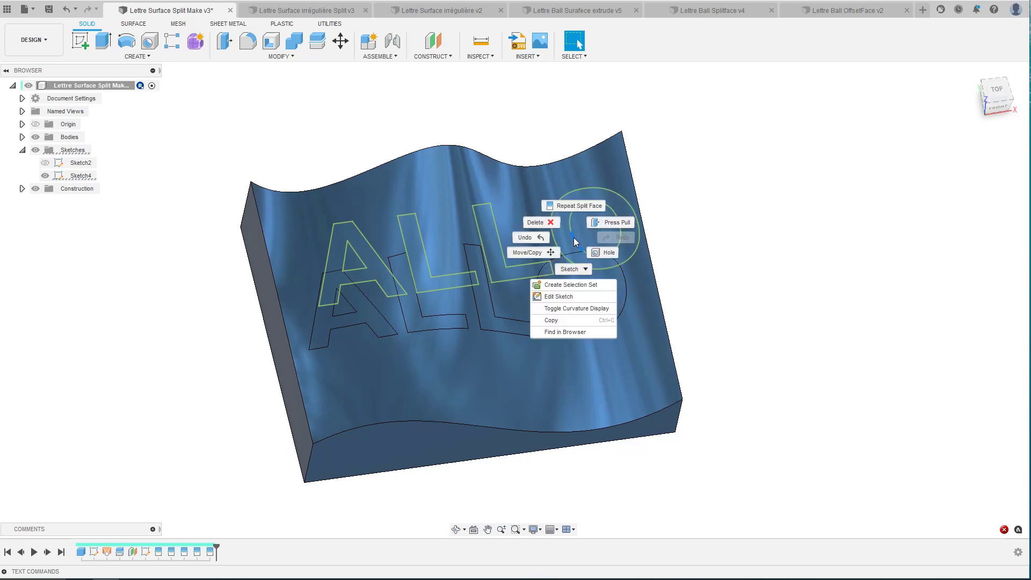
pyautogui.click(572, 206)
pyautogui.click(569, 303)
pyautogui.press('Return')
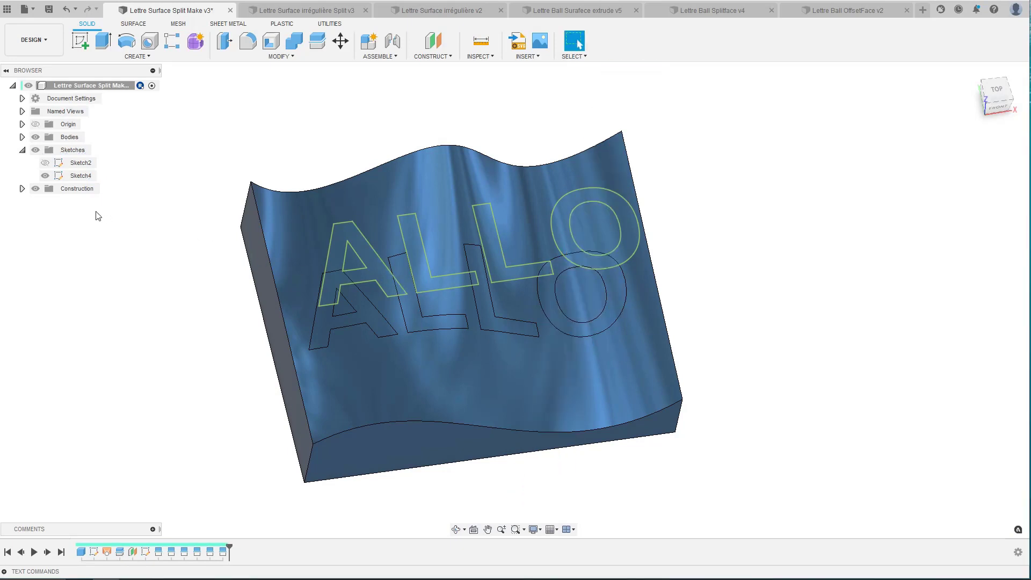
# Hide the sketches and offset the four split letter faces A, L, L and O outward by about 4.94 mm.
pyautogui.click(33, 149)
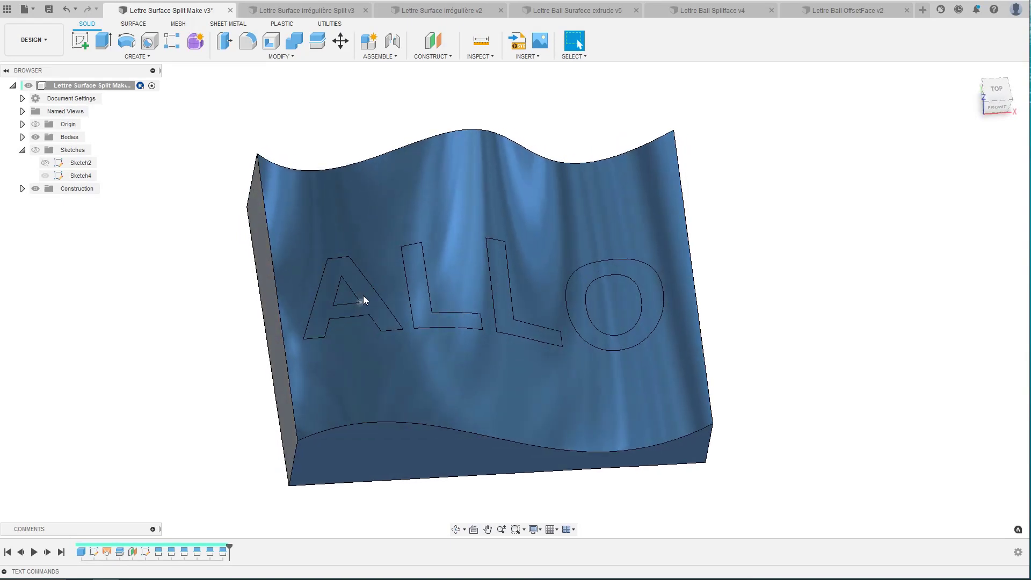
pyautogui.click(363, 296)
pyautogui.click(363, 296)
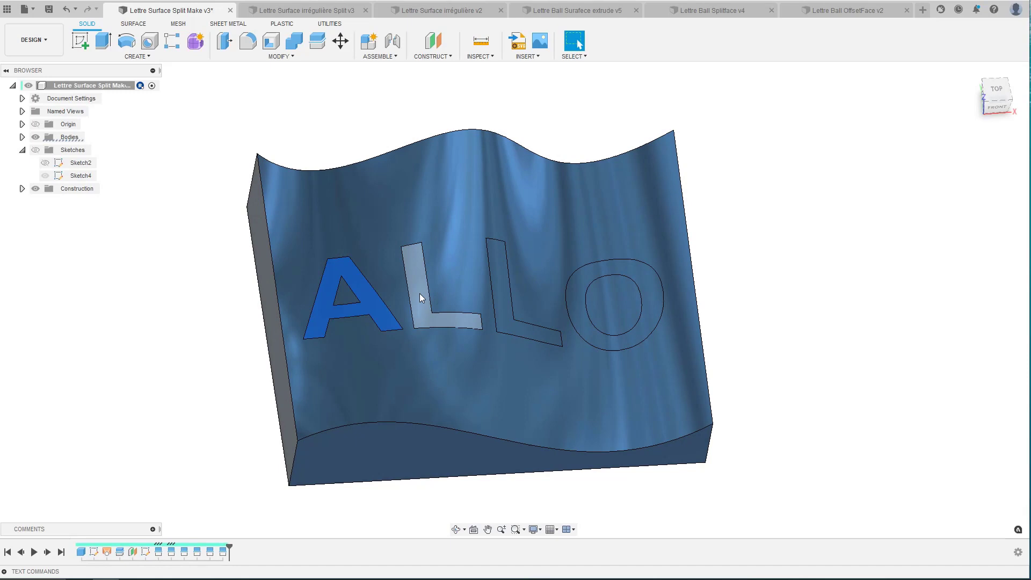
pyautogui.click(420, 293)
pyautogui.click(504, 288)
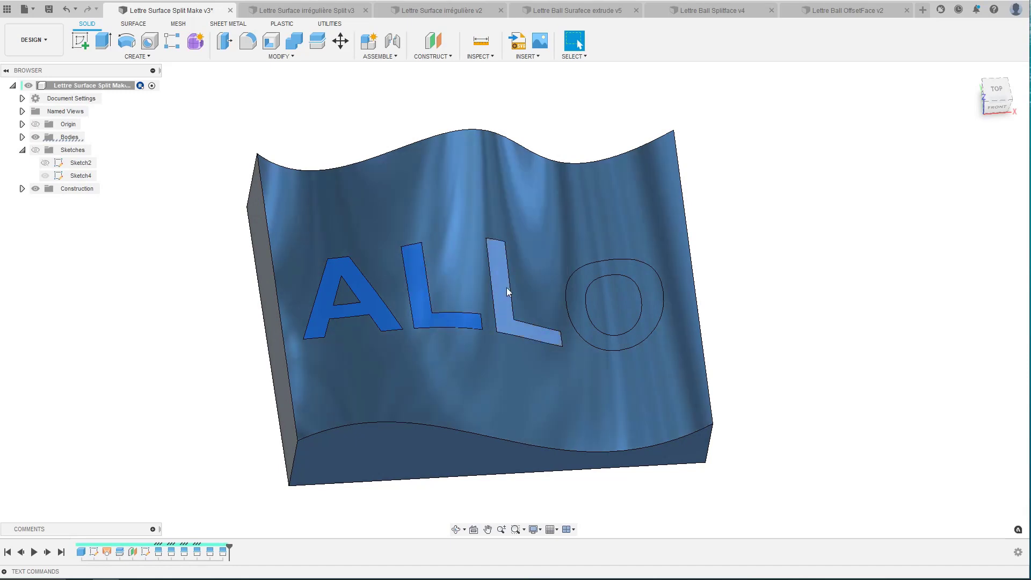
pyautogui.click(572, 291)
pyautogui.rightClick(573, 291)
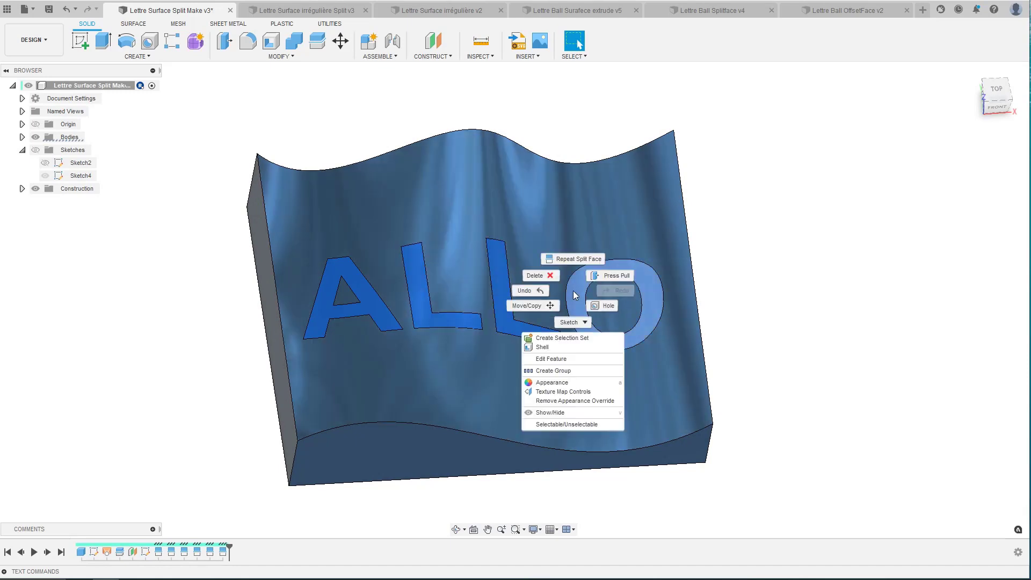
pyautogui.click(599, 276)
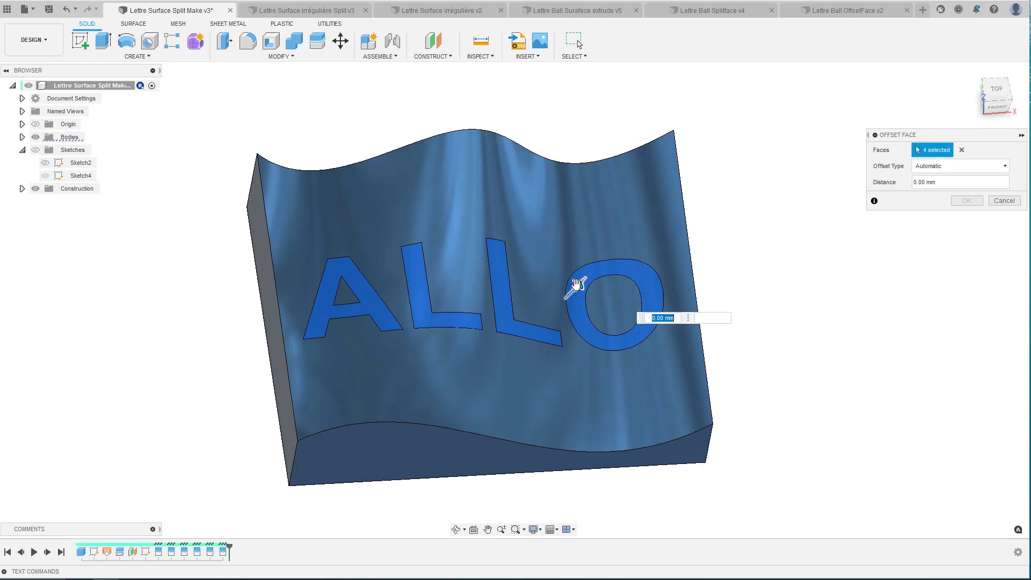
pyautogui.moveTo(585, 276)
pyautogui.mouseDown()
pyautogui.moveTo(596, 262)
pyautogui.moveTo(587, 271)
pyautogui.mouseUp()
pyautogui.keyDown('shift'); pyautogui.moveTo(587, 272); pyautogui.dragTo(638, 272, button='middle'); pyautogui.keyUp('shift')
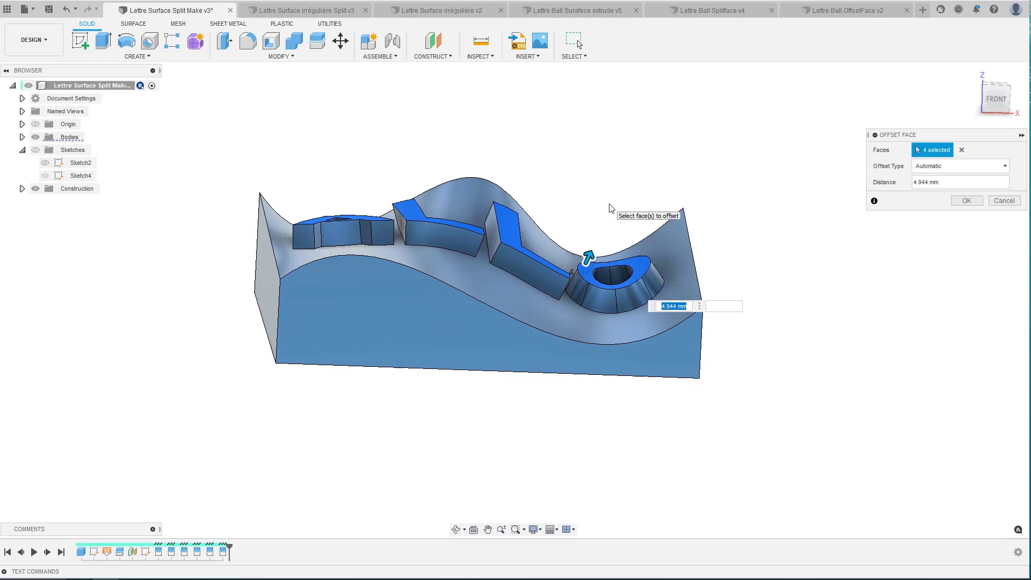
pyautogui.press('Return')
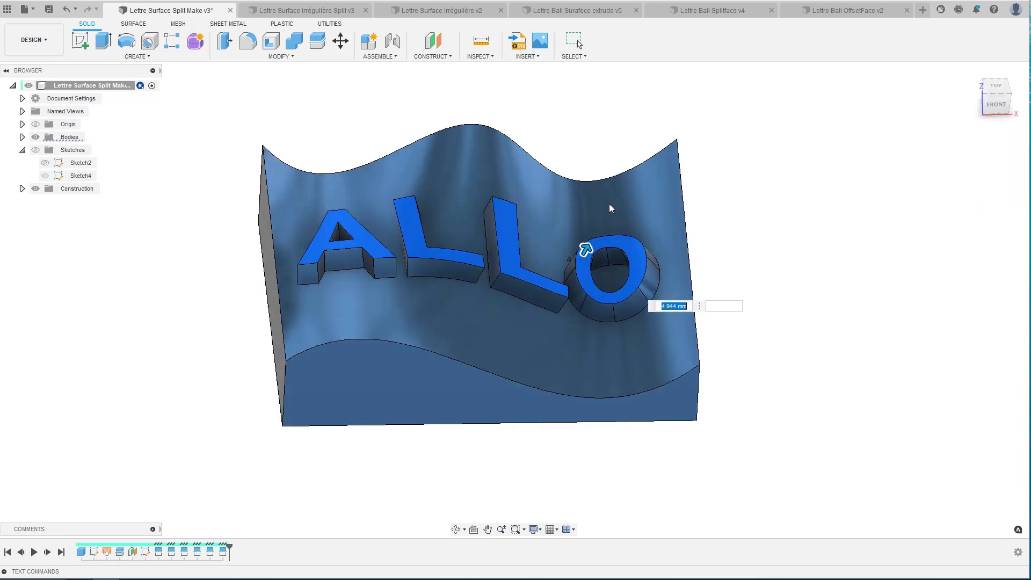
# Inspect the offset ALLO letters and compare them with the extruded lettering in the Lettre Surface irrégulière v2 document.
pyautogui.keyDown('shift'); pyautogui.moveTo(609, 204); pyautogui.dragTo(527, 239, button='middle'); pyautogui.keyUp('shift')
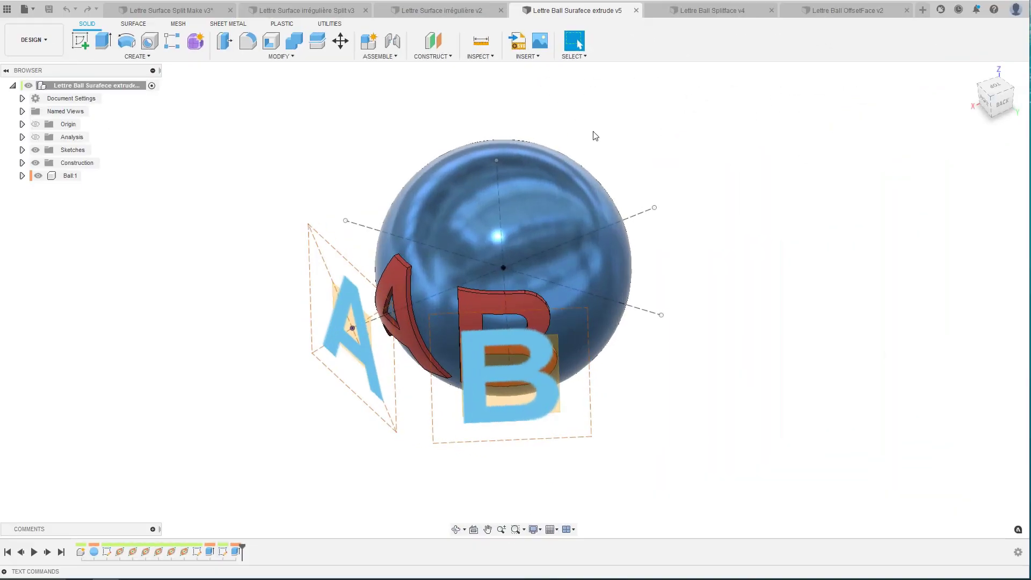
pyautogui.click(419, 21)
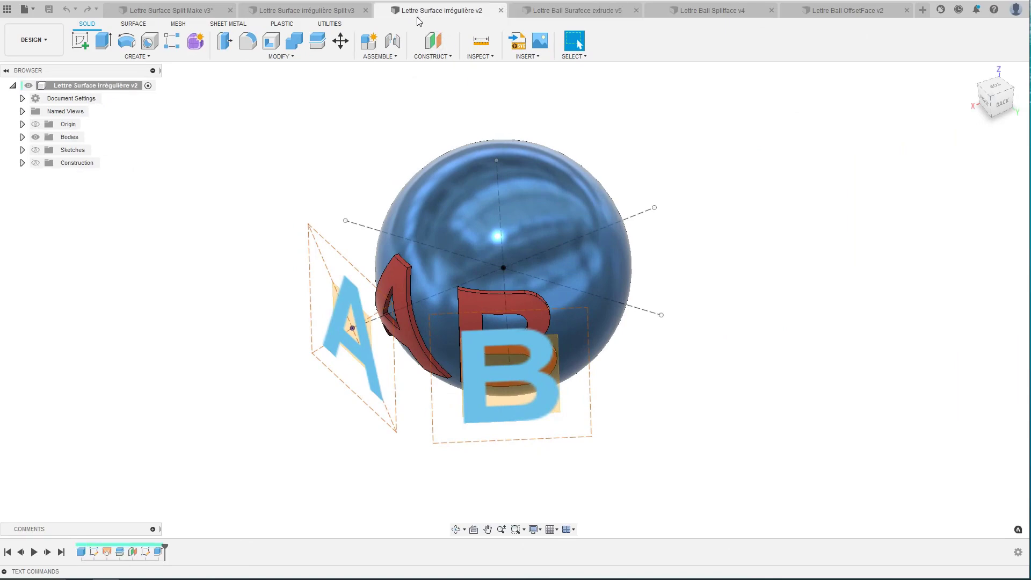
pyautogui.keyDown('shift'); pyautogui.moveTo(416, 204); pyautogui.dragTo(371, 210, button='middle'); pyautogui.keyUp('shift')
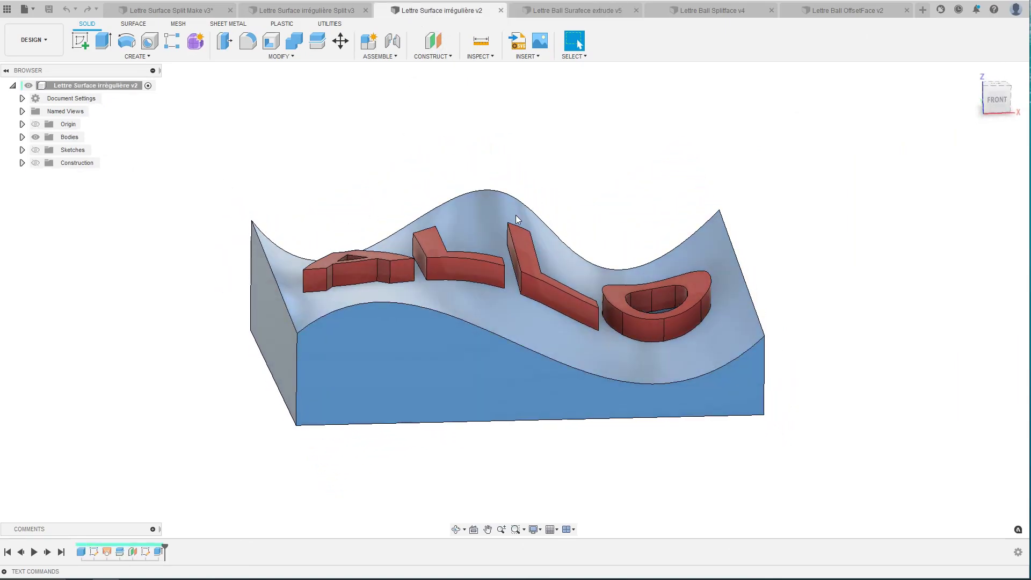
# Switch to the Lettre Ball Surafece extrude v5 document and review the extrusion settings of the letter A on the ball.
pyautogui.click(288, 12)
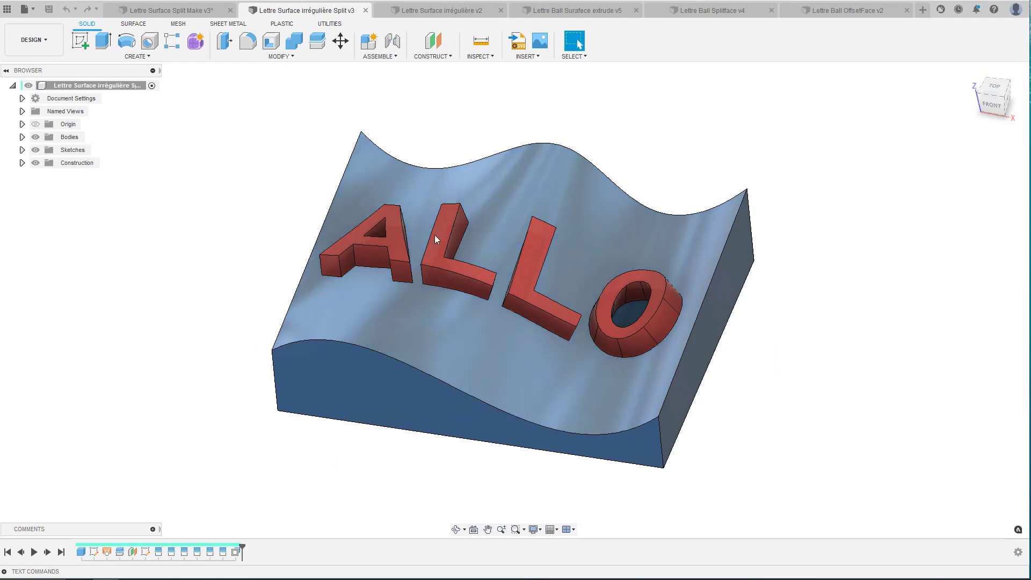
pyautogui.click(583, 15)
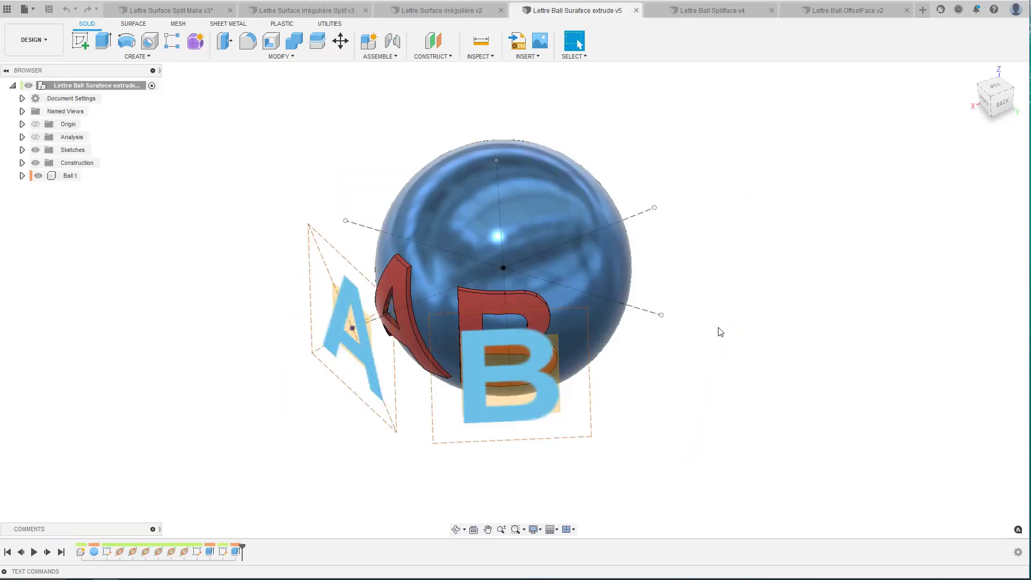
pyautogui.keyDown('shift'); pyautogui.moveTo(720, 332); pyautogui.dragTo(671, 352, button='middle'); pyautogui.keyUp('shift')
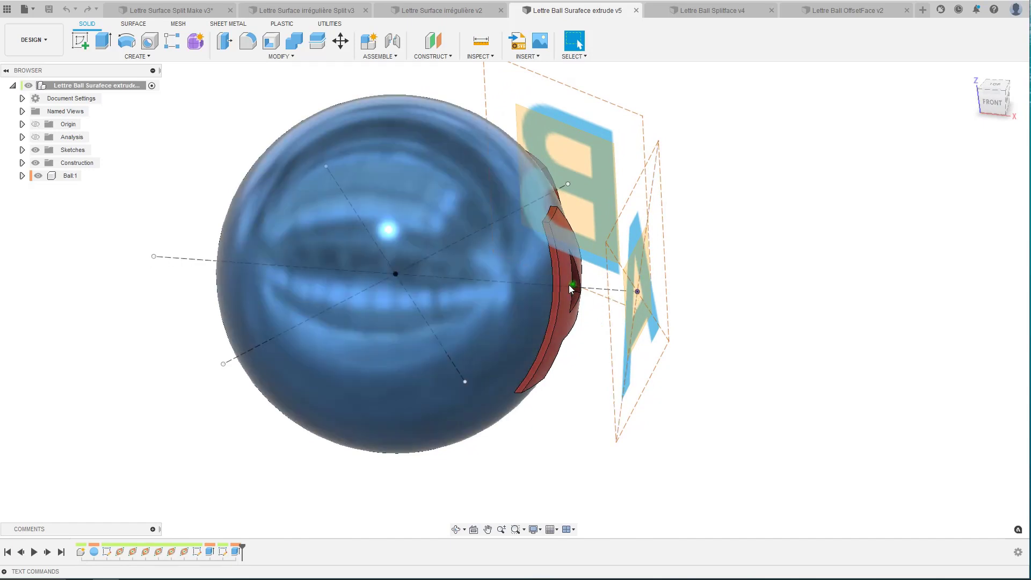
pyautogui.rightClick(208, 552)
pyautogui.click(226, 454)
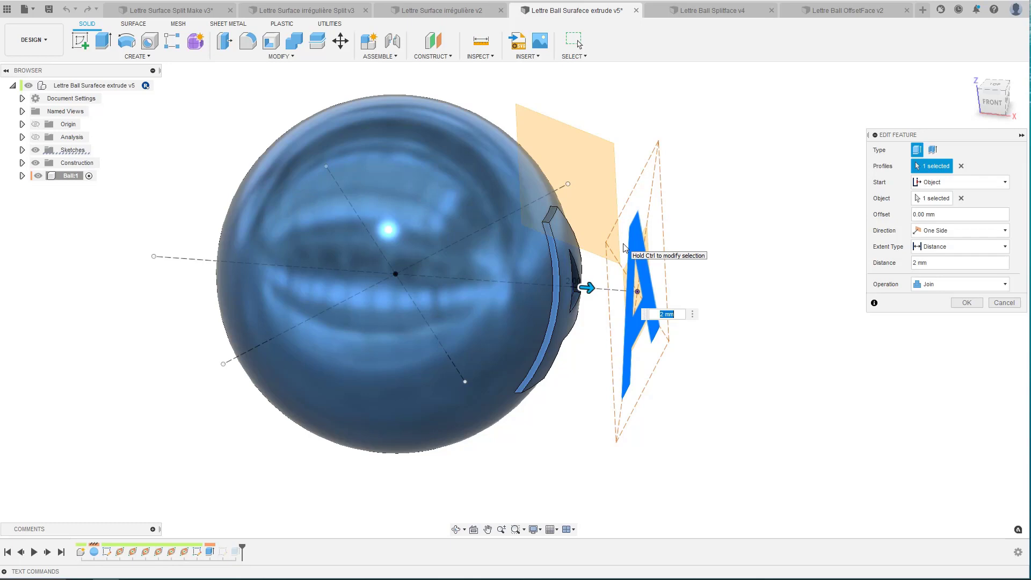
pyautogui.press('Return')
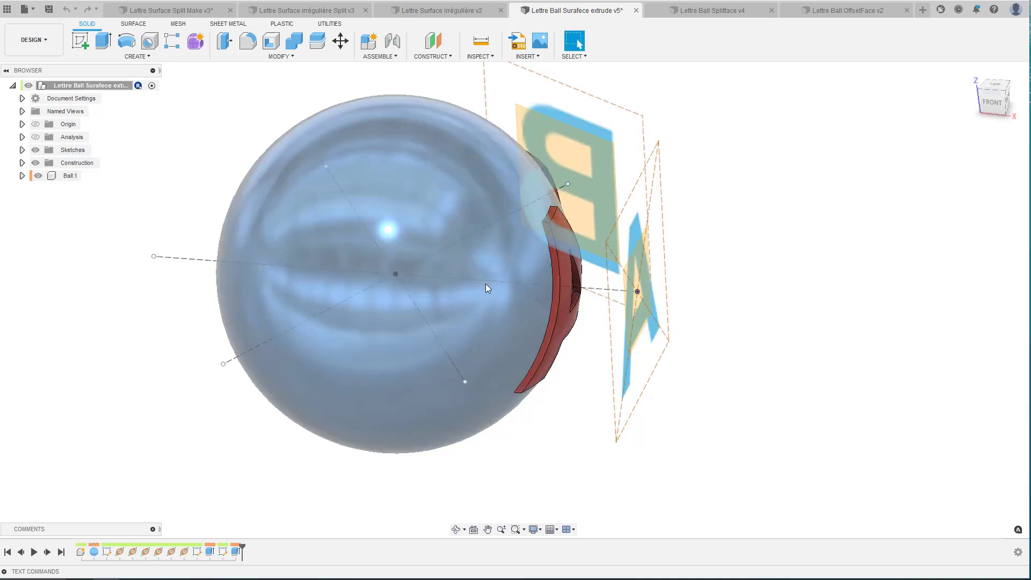
# Open the sketch of radial construction lines through the ball for editing and examine its lines and pattern marker.
pyautogui.rightClick(104, 551)
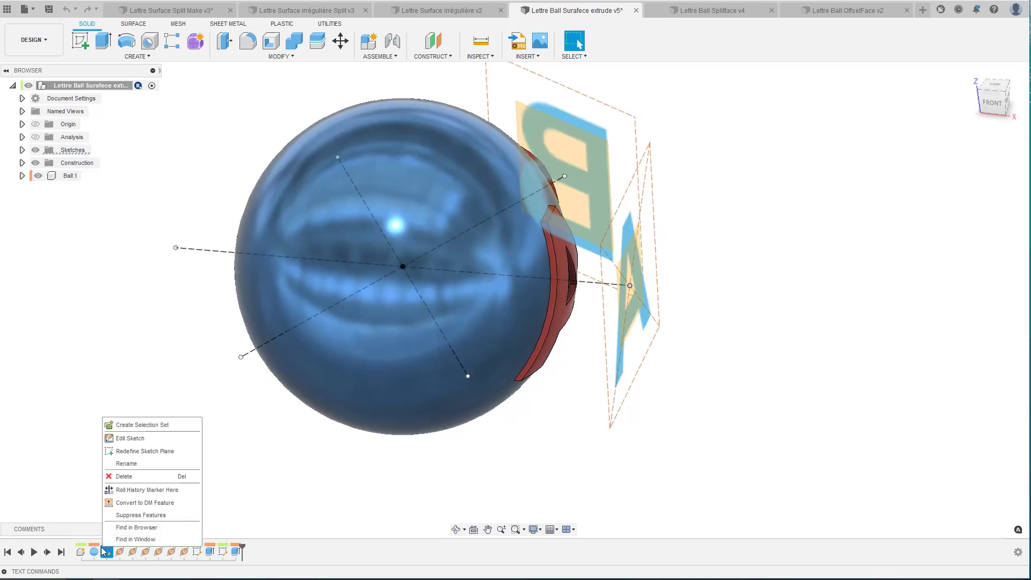
pyautogui.click(122, 438)
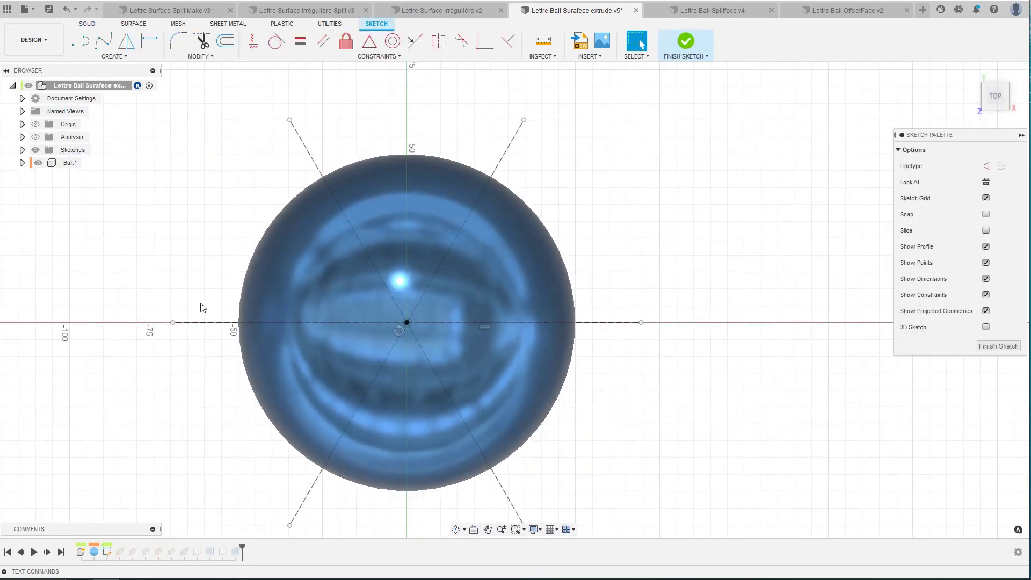
pyautogui.moveTo(202, 304); pyautogui.dragTo(274, 240, button='middle')
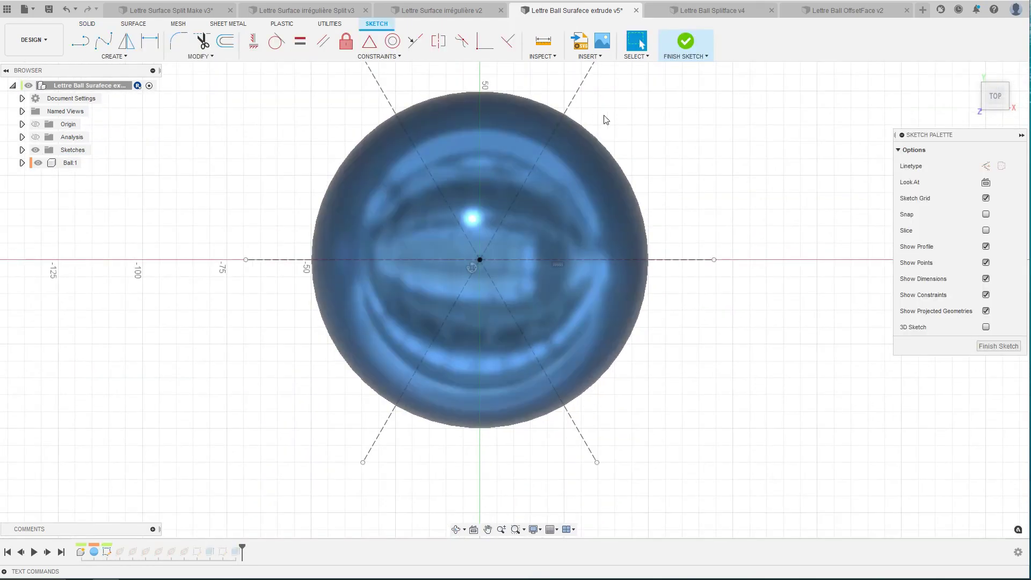
pyautogui.keyDown('shift'); pyautogui.moveTo(513, 295); pyautogui.dragTo(516, 298, button='middle'); pyautogui.keyUp('shift')
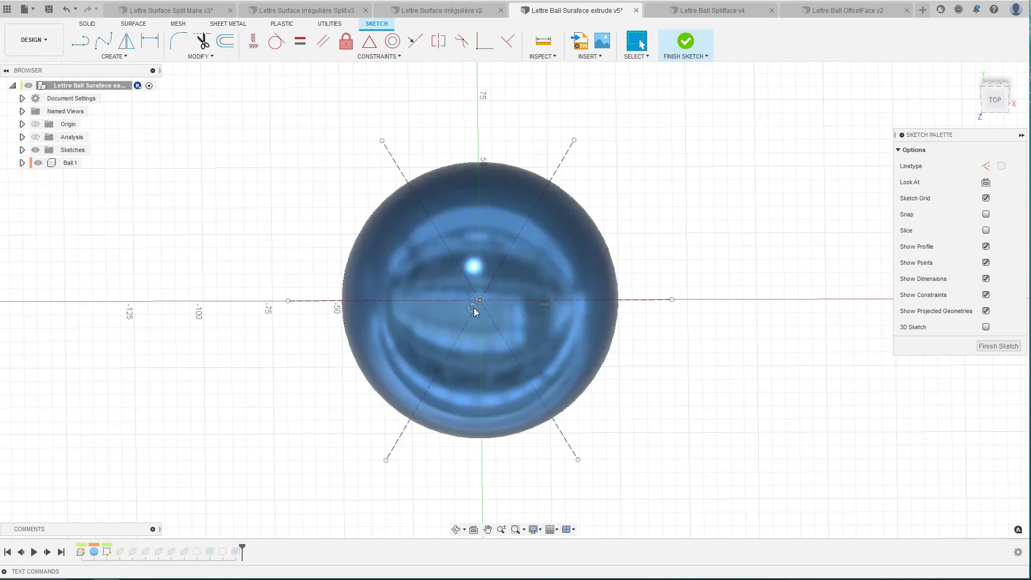
pyautogui.click(472, 310)
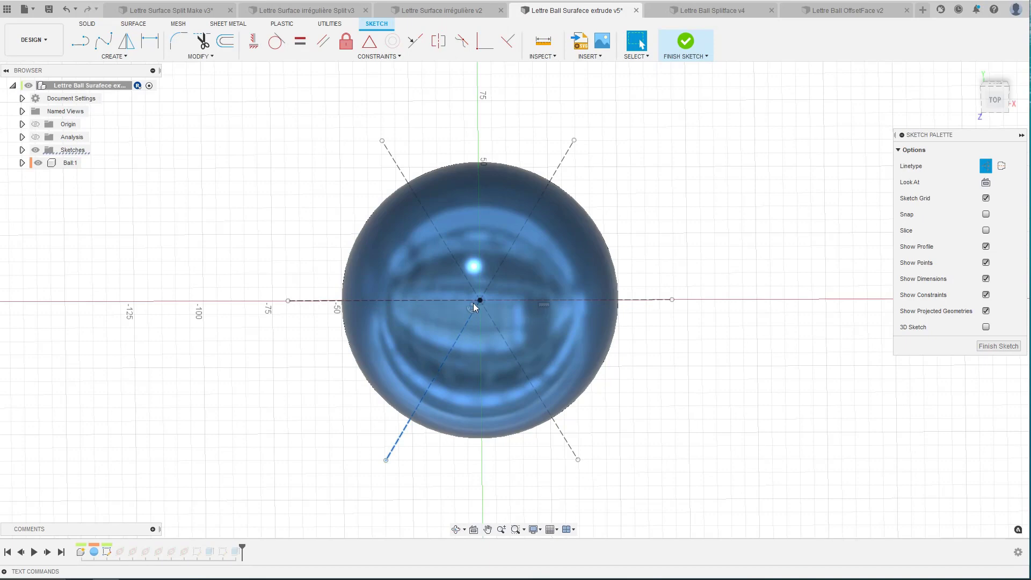
pyautogui.click(473, 303)
pyautogui.scroll(3, 468, 309)
pyautogui.scroll(2, 468, 310)
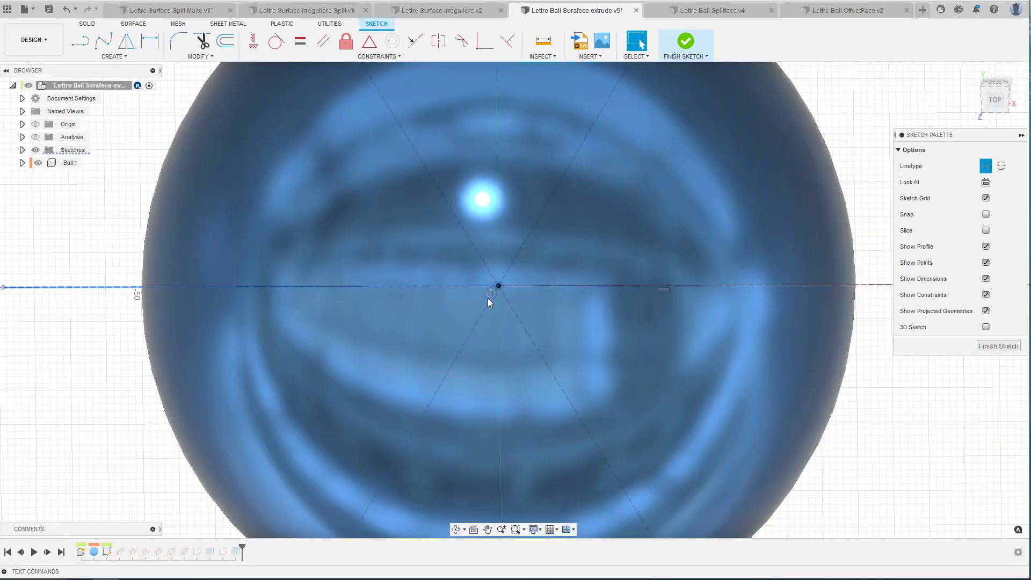
pyautogui.press('Escape')
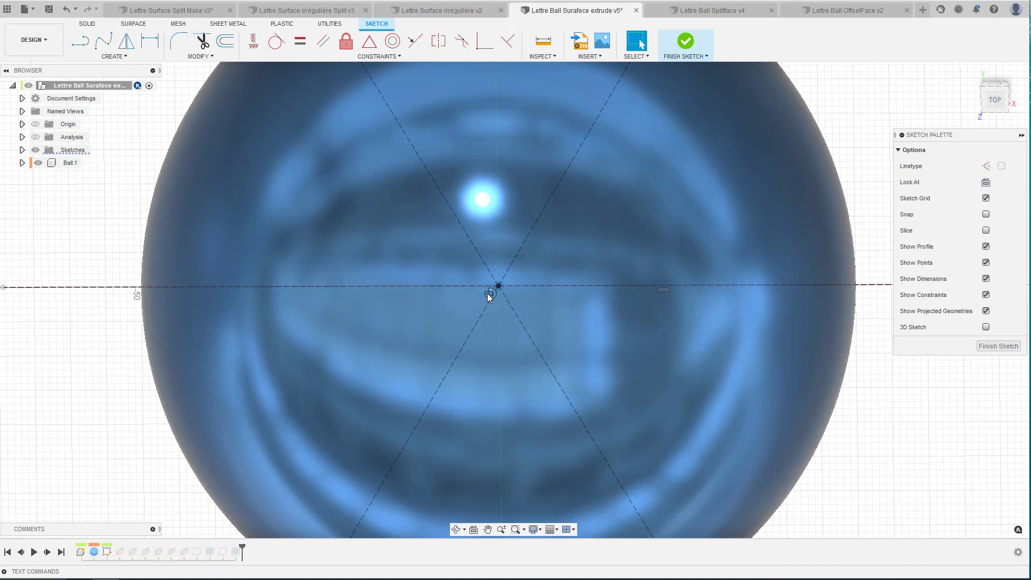
# Review the settings of the sketch's circular pattern of radial lines, and finish the sketch.
pyautogui.rightClick(487, 293)
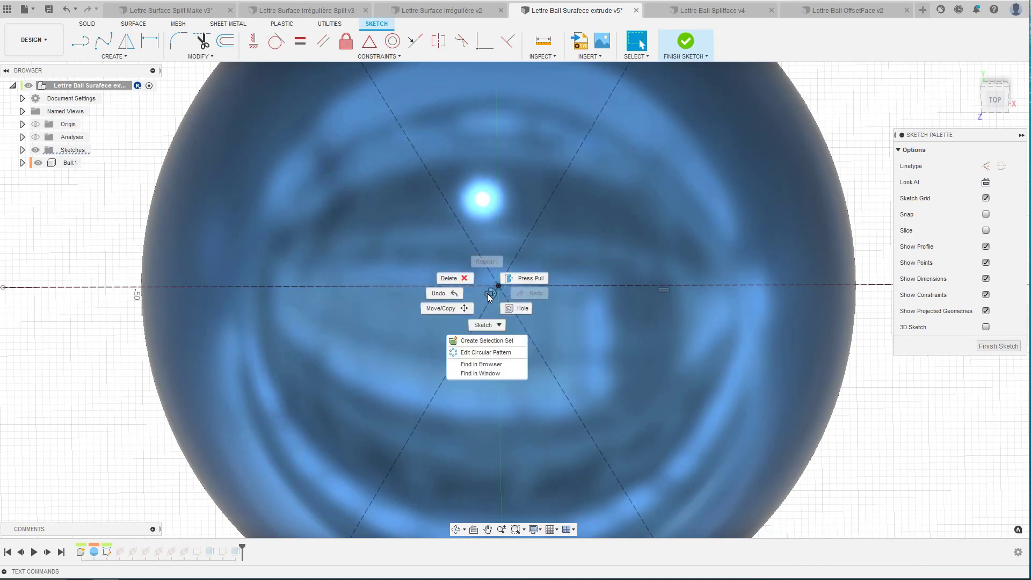
pyautogui.click(488, 294)
pyautogui.rightClick(488, 294)
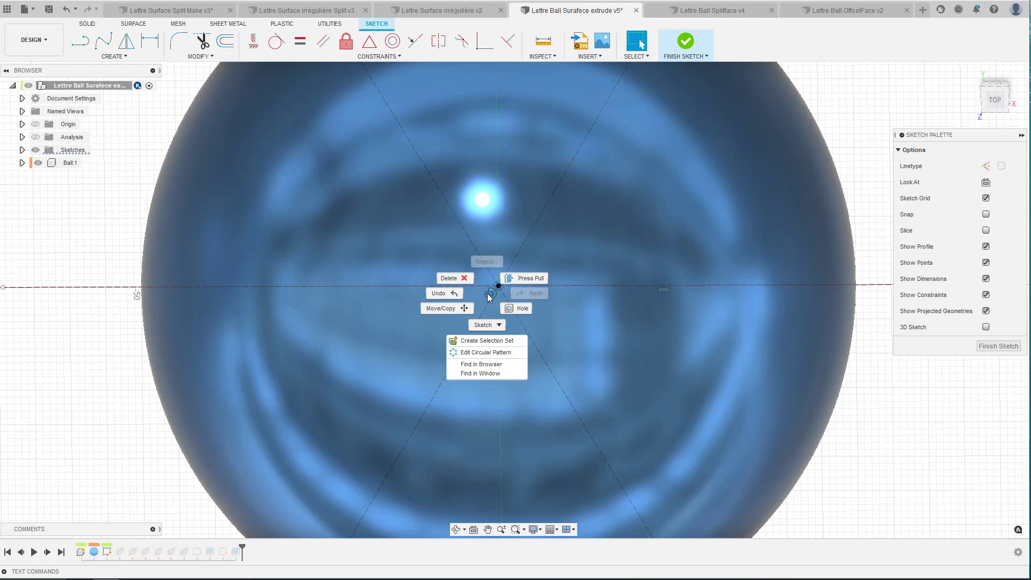
pyautogui.click(473, 352)
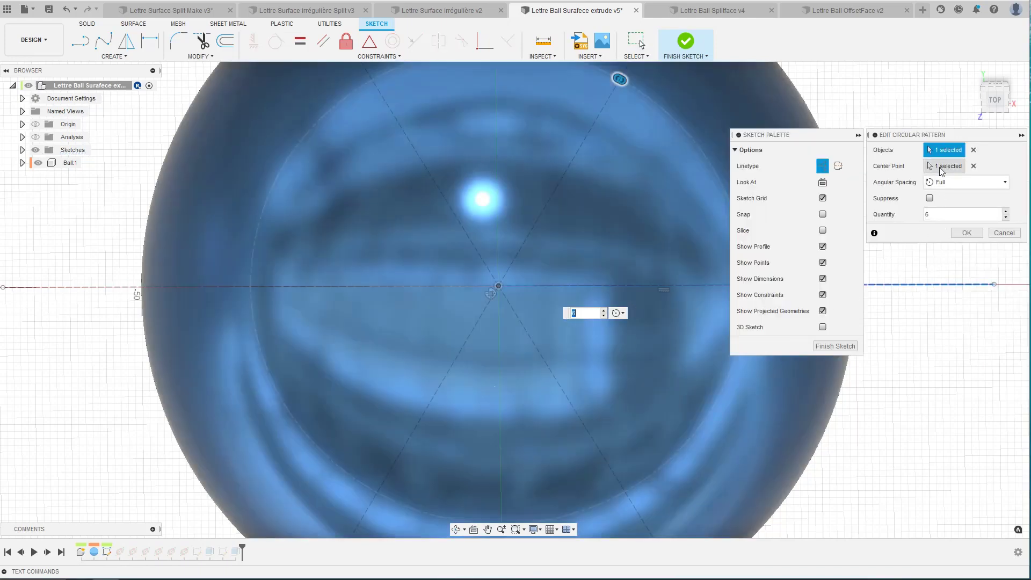
pyautogui.scroll(-5, 594, 201)
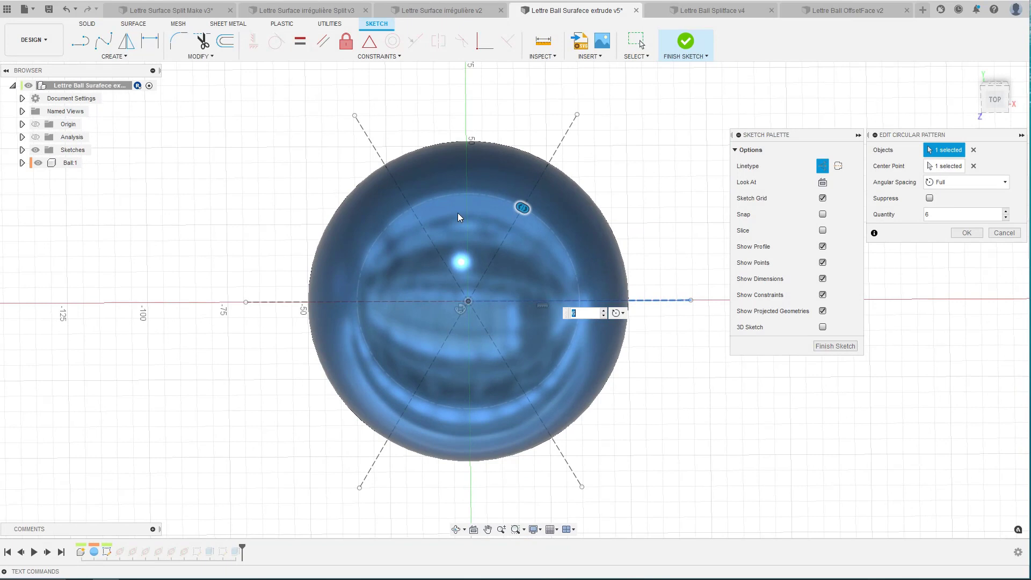
pyautogui.press('Return')
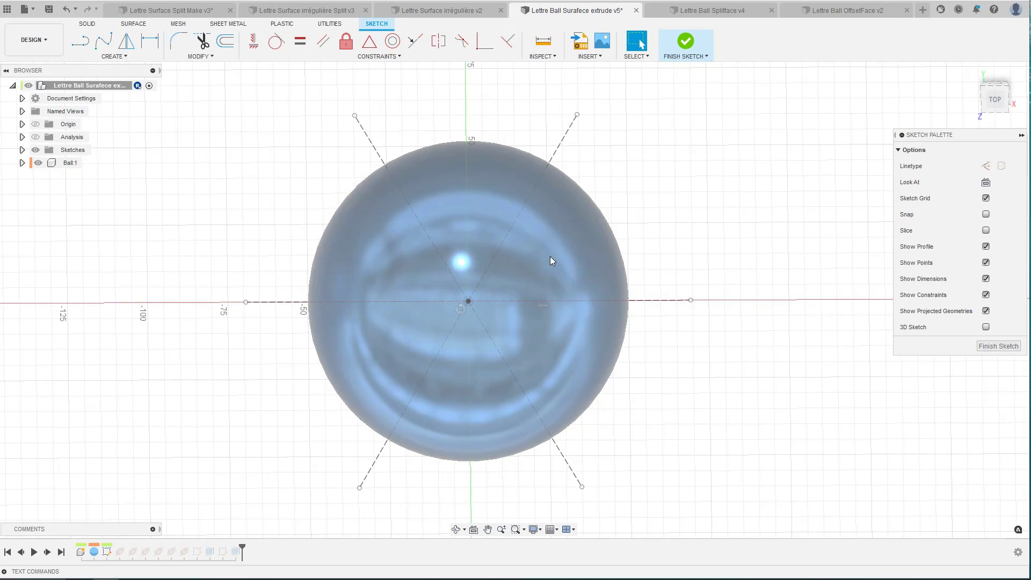
pyautogui.click(685, 43)
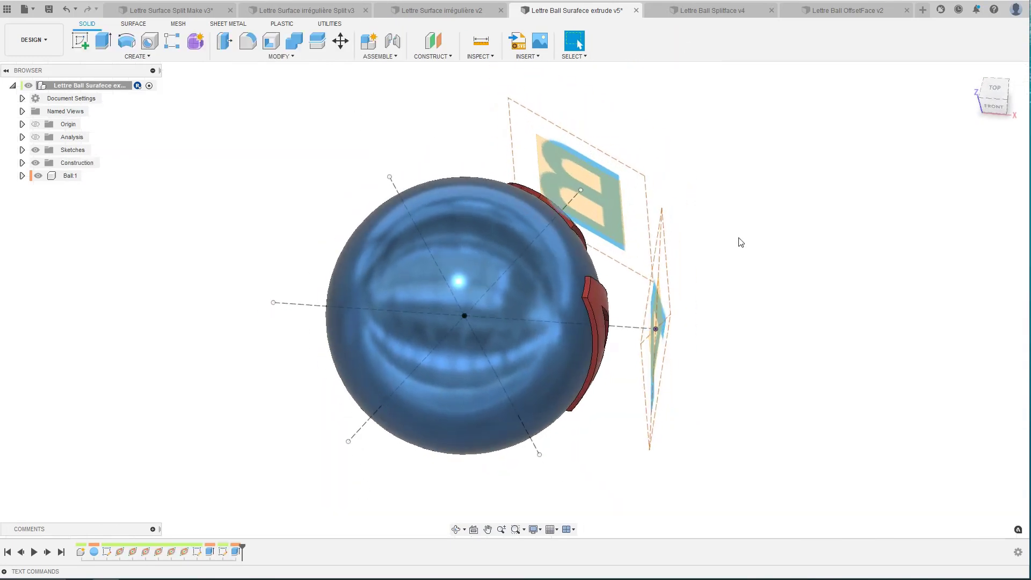
# Try to construct a Plane Along Path on a free radial line at proportional distance 1.00.
pyautogui.click(432, 57)
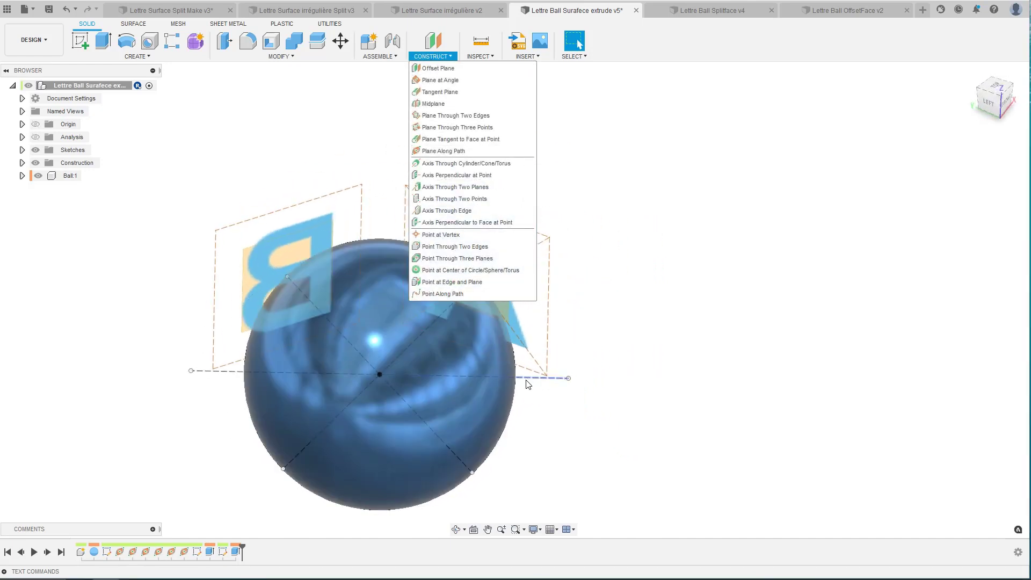
pyautogui.click(527, 381)
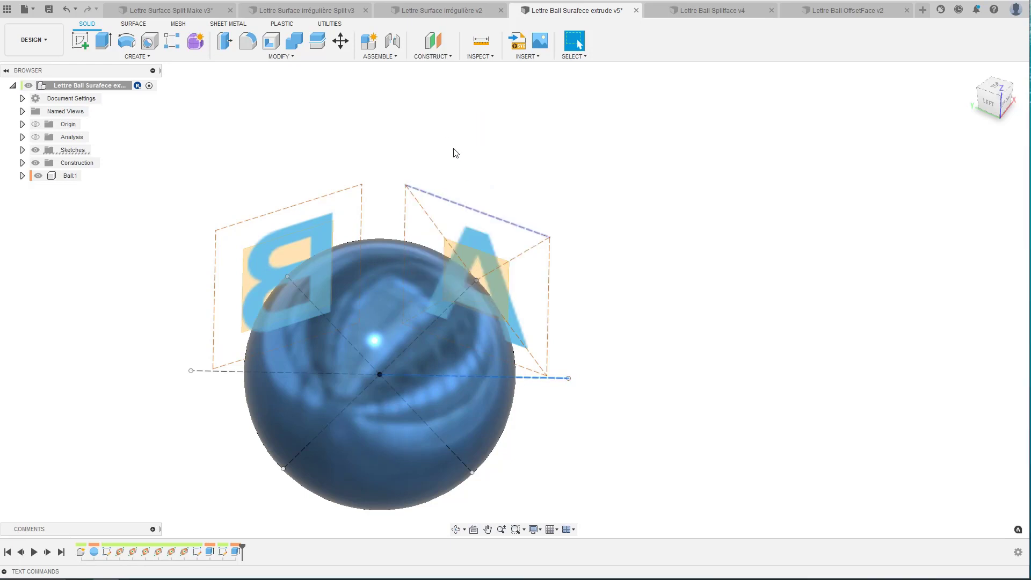
pyautogui.click(431, 57)
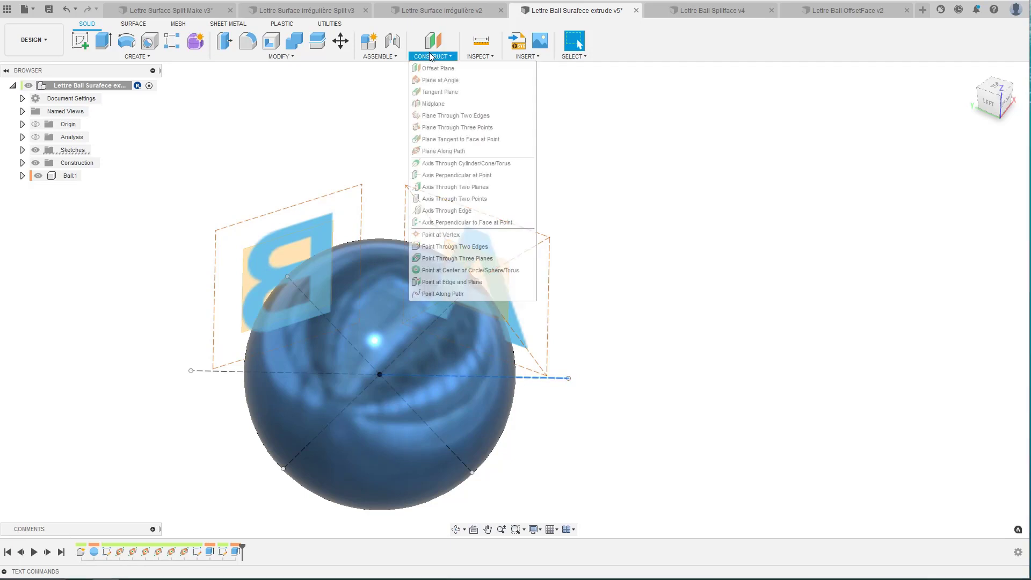
pyautogui.click(439, 151)
pyautogui.keyDown('shift'); pyautogui.moveTo(548, 379); pyautogui.dragTo(493, 374, button='middle'); pyautogui.keyUp('shift')
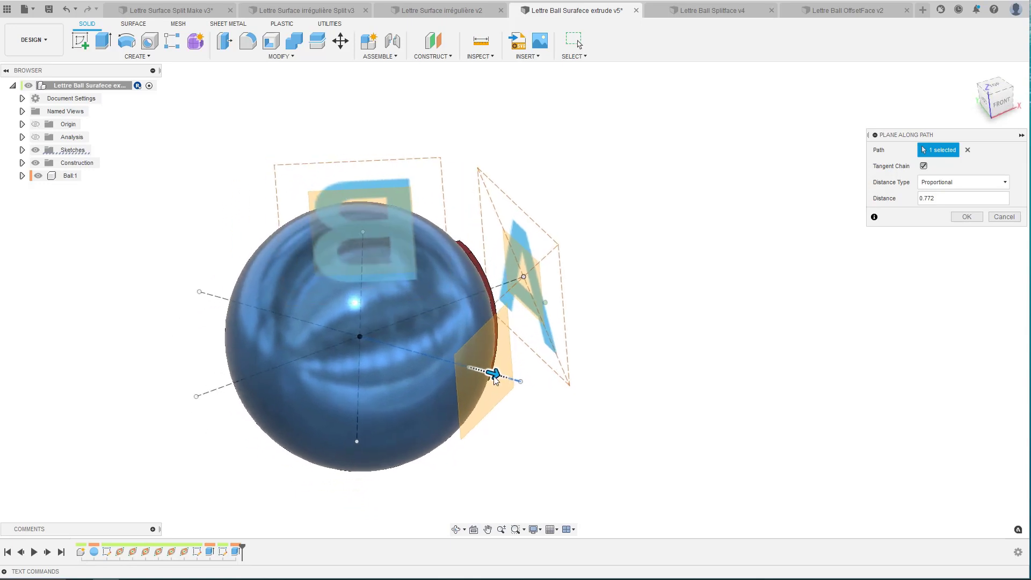
pyautogui.moveTo(494, 374); pyautogui.dragTo(593, 410)
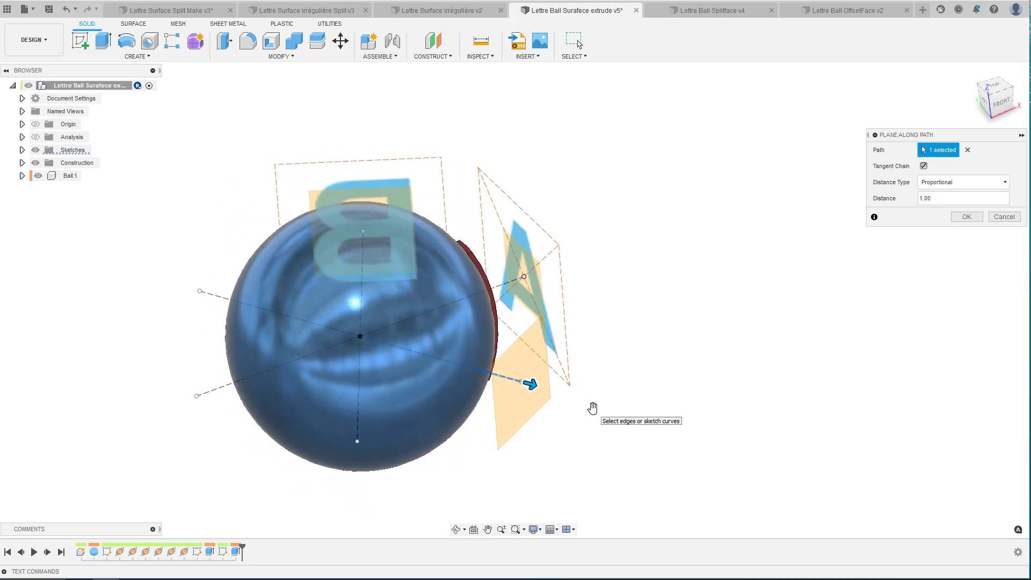
pyautogui.press('Return')
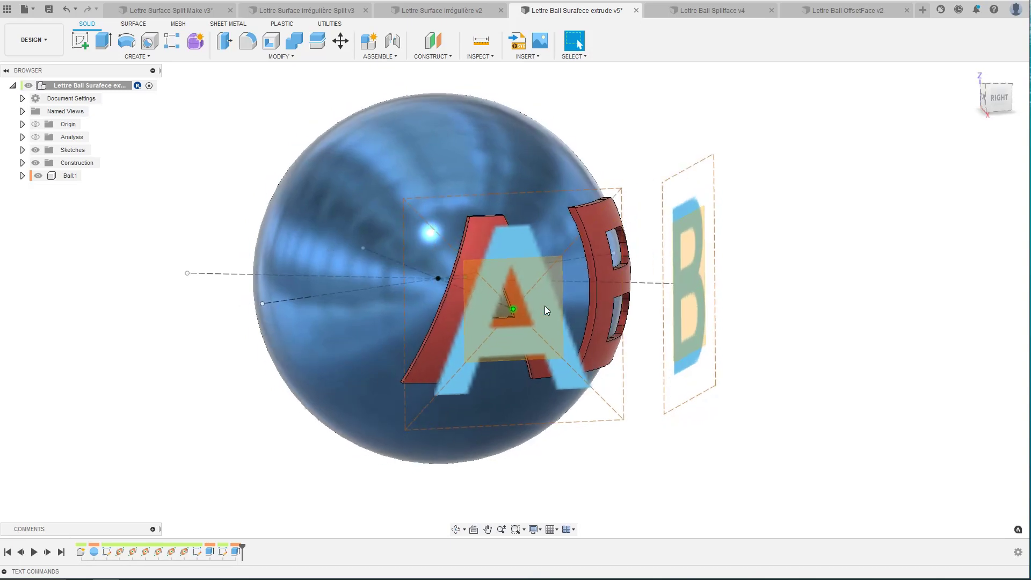
# Examine the flat A and B sketch texts in relation to the raised letters on the ball.
pyautogui.click(544, 307)
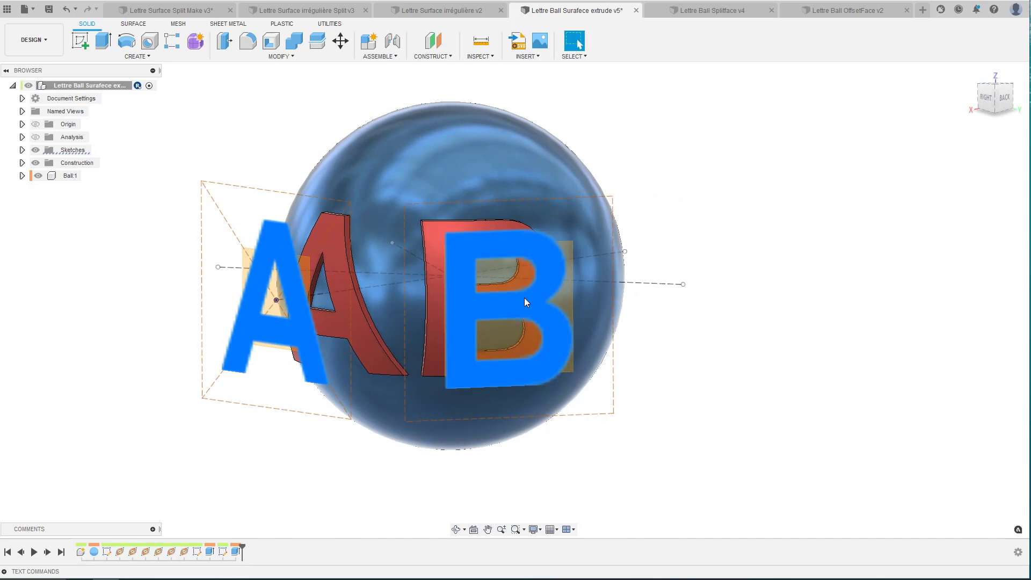
pyautogui.click(525, 298)
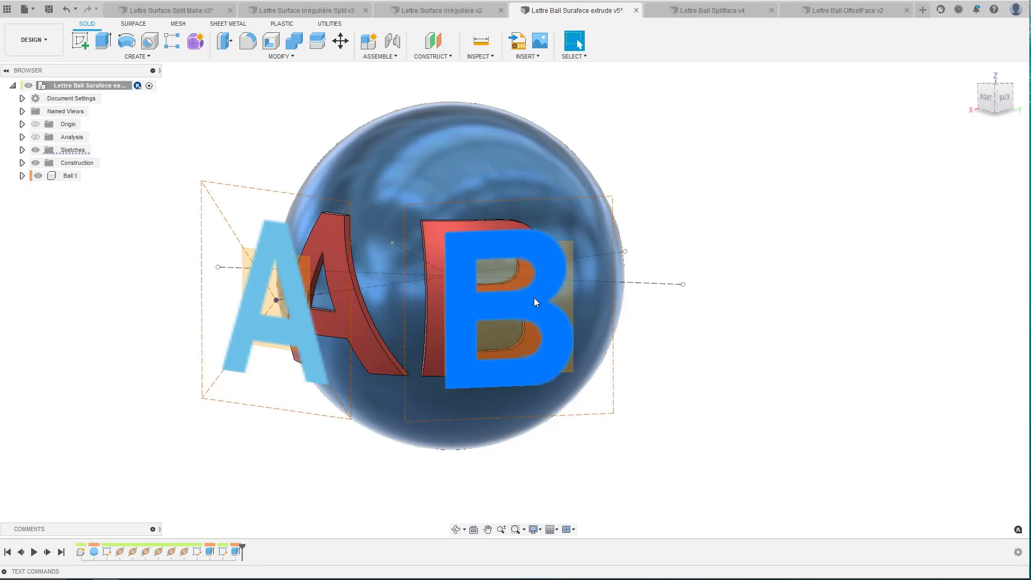
pyautogui.scroll(-5, 534, 298)
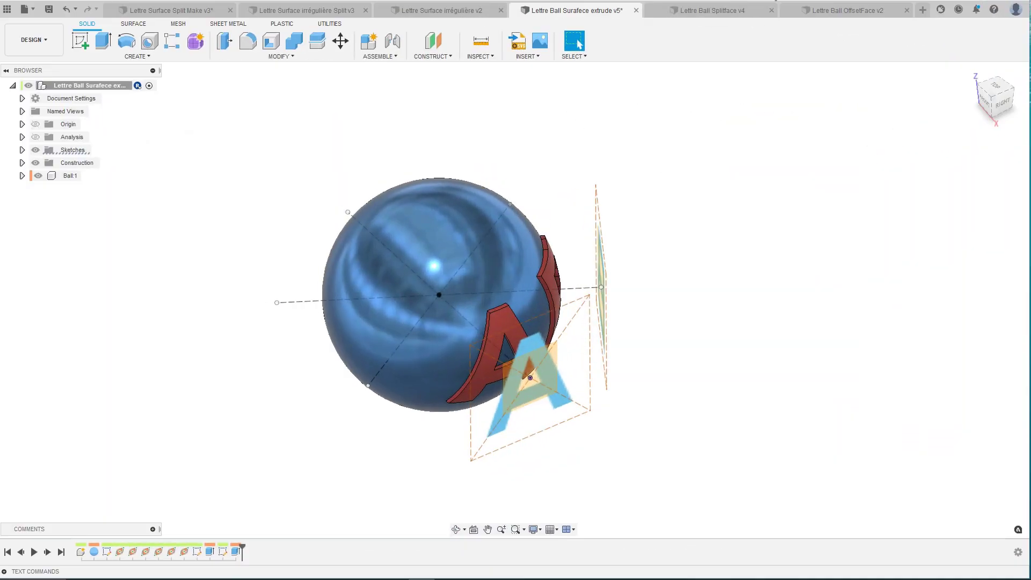
# In Lettre Ball Splitface v4, hide construction and sketches, and compare the ball letters with the Lettre Surface irrégulière Split v3 lettering.
pyautogui.click(694, 12)
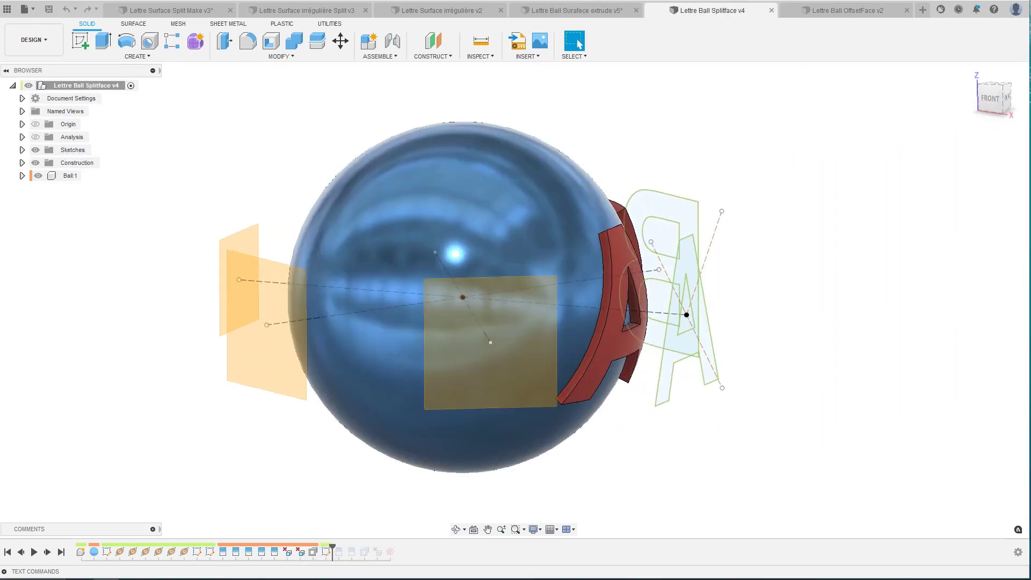
pyautogui.click(35, 163)
pyautogui.click(36, 150)
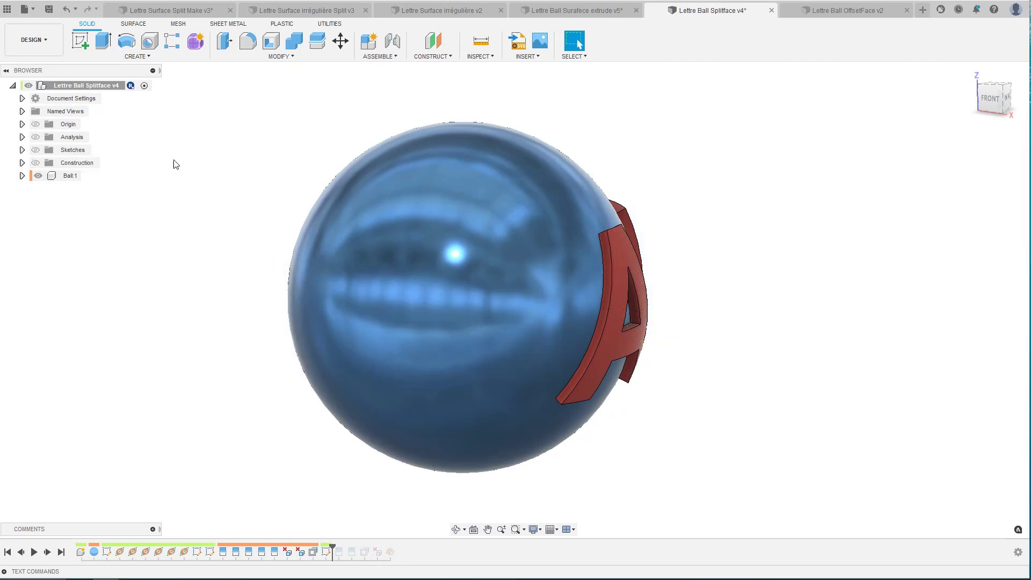
pyautogui.press('F6')
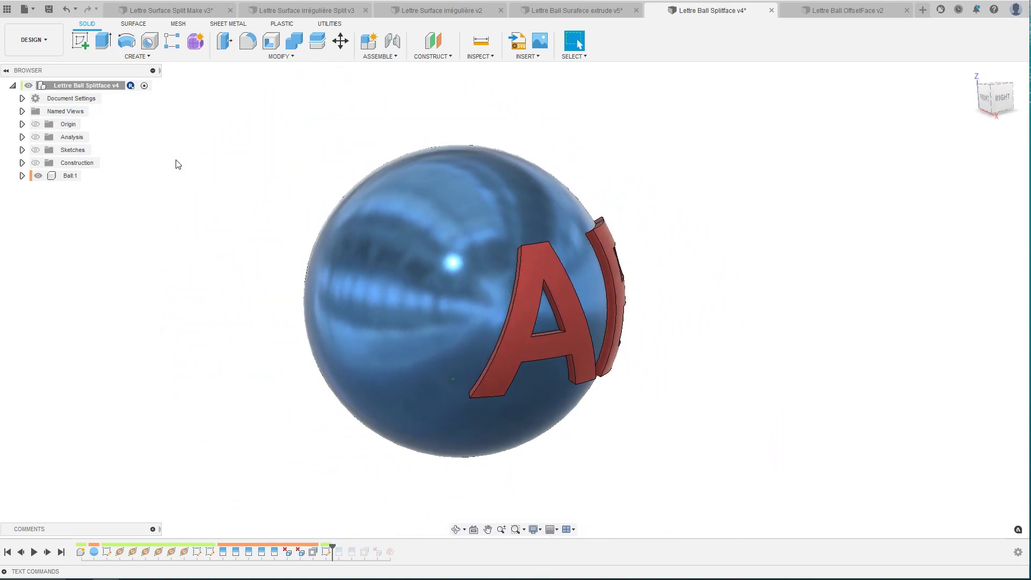
pyautogui.click(270, 10)
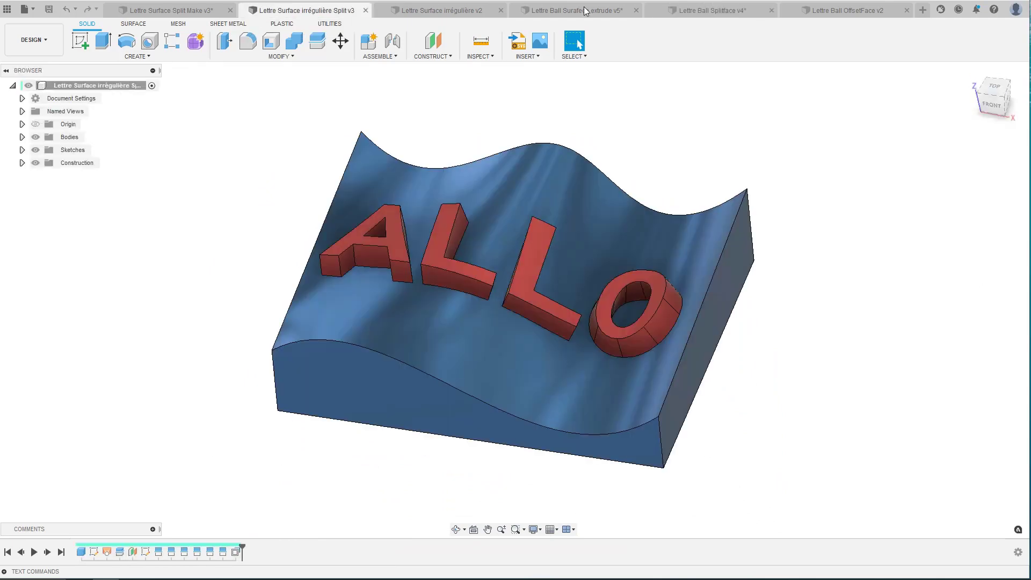
pyautogui.click(695, 11)
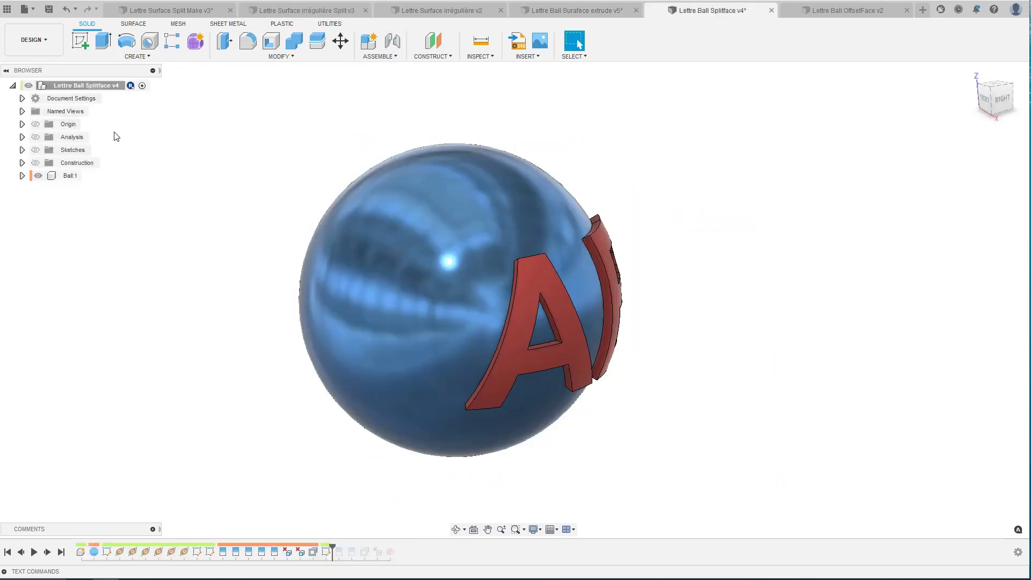
# Show the construction planes and sketches around the ball, inspect them, and return to Lettre Surface irrégulière Split v3.
pyautogui.click(35, 162)
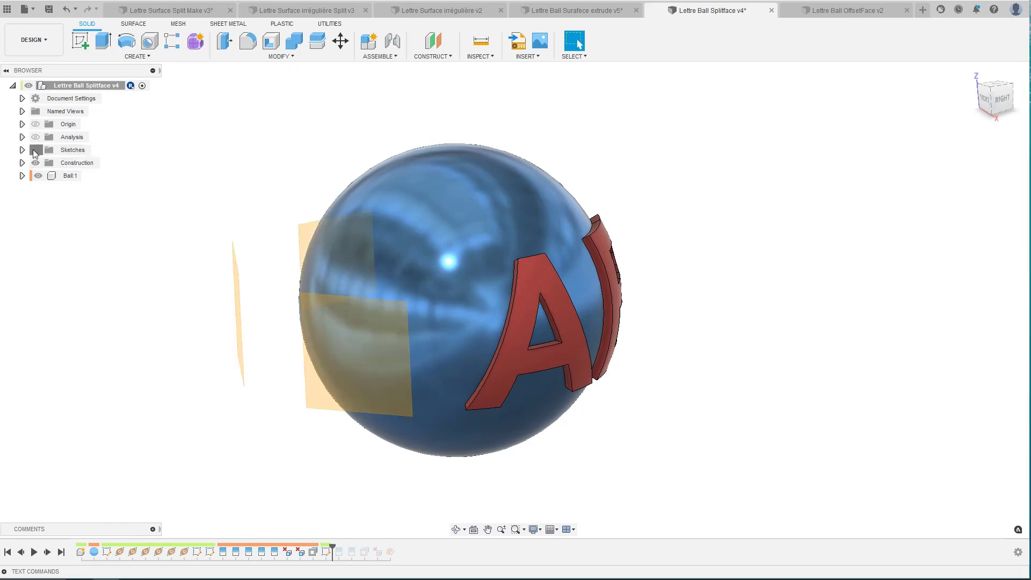
pyautogui.click(36, 150)
pyautogui.keyDown('shift'); pyautogui.moveTo(122, 276); pyautogui.dragTo(175, 297, button='middle'); pyautogui.keyUp('shift')
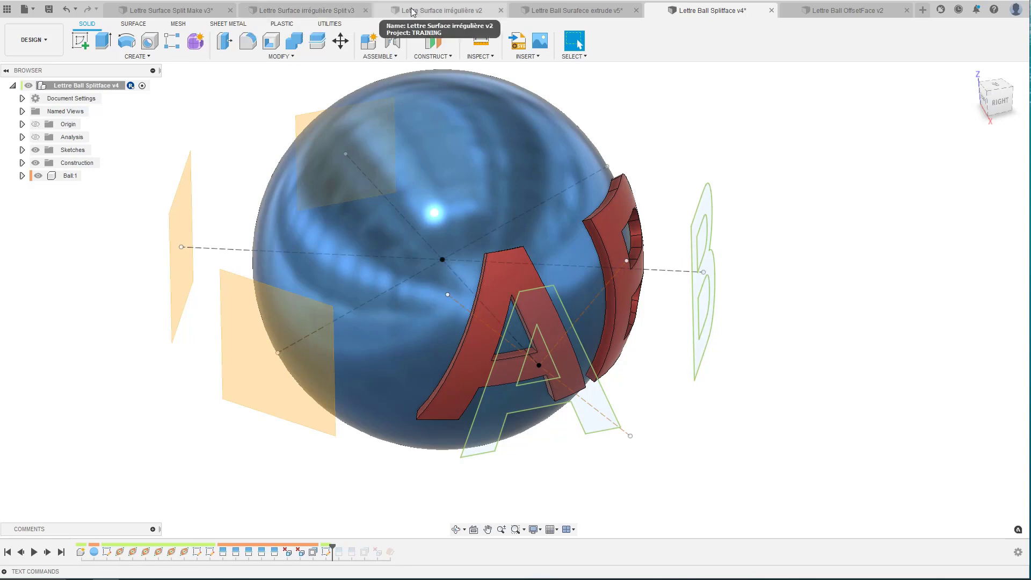
pyautogui.click(334, 9)
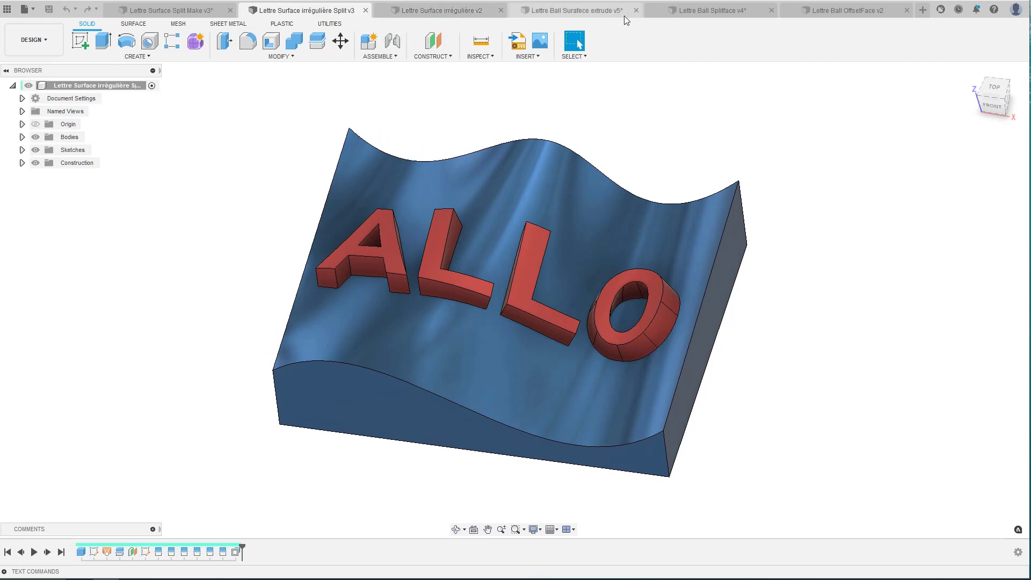
# In Lettre Ball Splitface v4, advance the timeline one feature to the split A, inspect it, and return to Lettre Surface irrégulière Split v3.
pyautogui.click(701, 12)
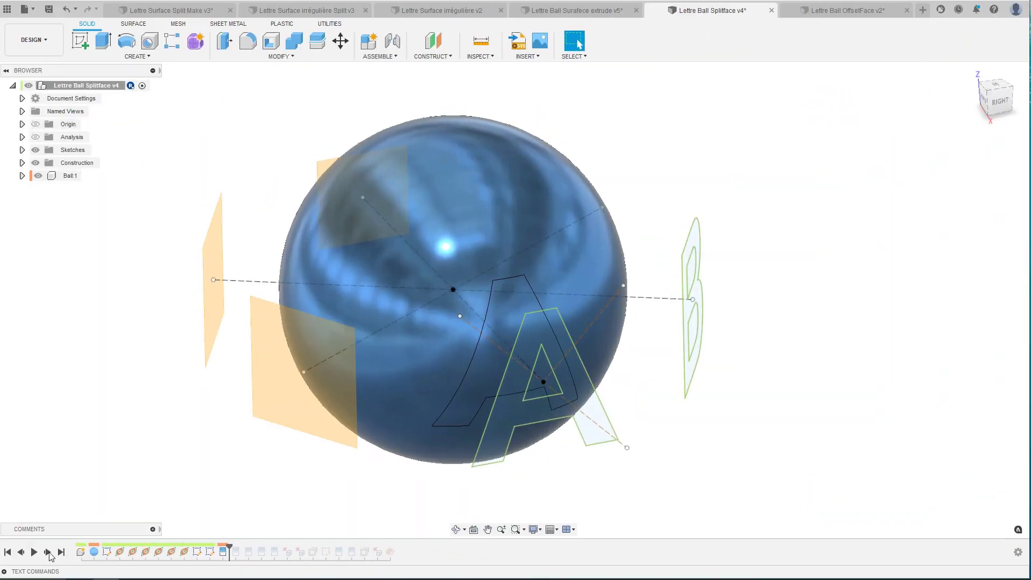
pyautogui.click(48, 552)
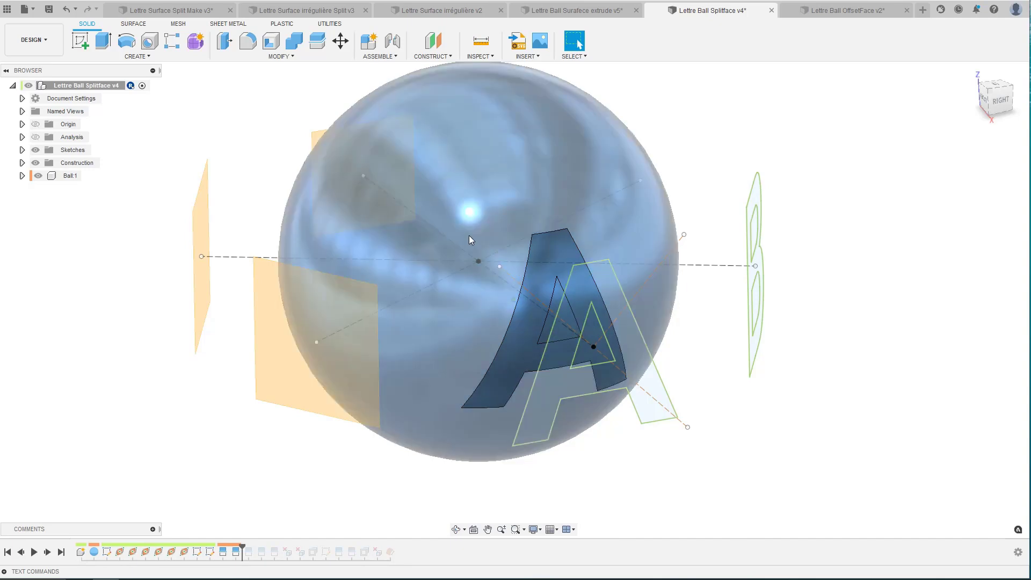
pyautogui.keyDown('shift'); pyautogui.moveTo(469, 235); pyautogui.dragTo(471, 214, button='middle'); pyautogui.keyUp('shift')
pyautogui.click(307, 10)
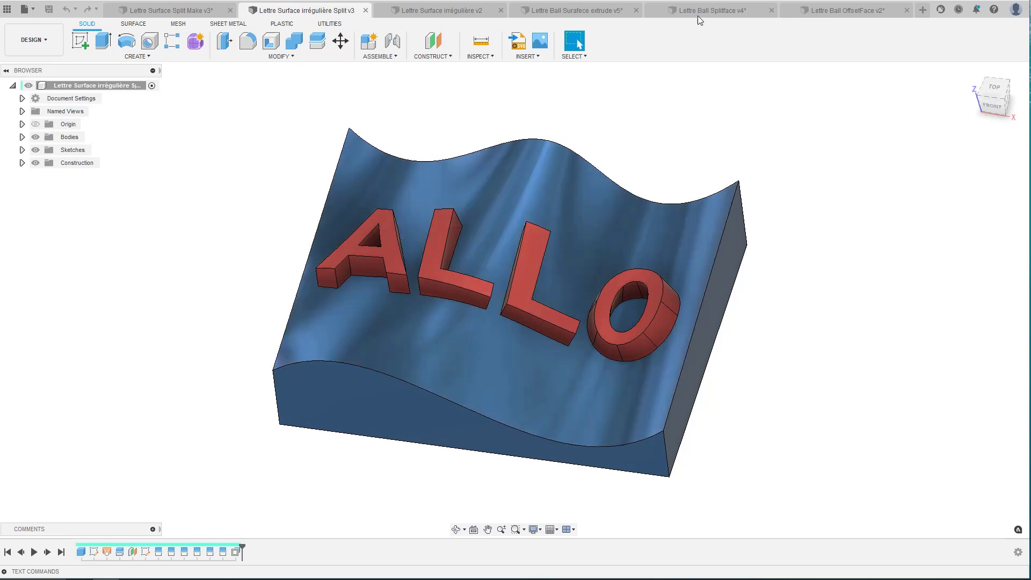
# In Lettre Ball Splitface v4, delete the extra A-shaped face on the opposite side of the ball.
pyautogui.click(704, 9)
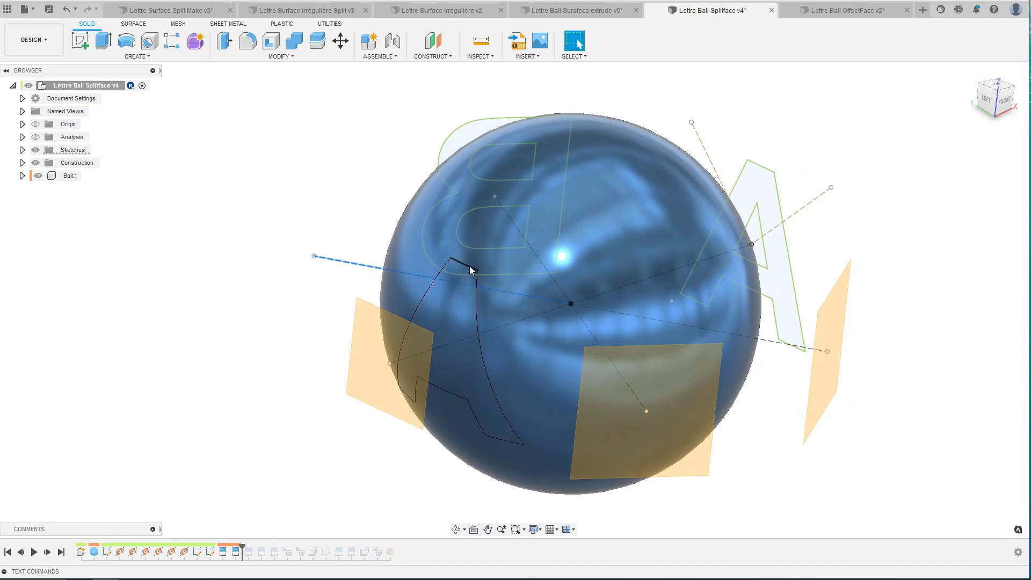
pyautogui.click(453, 320)
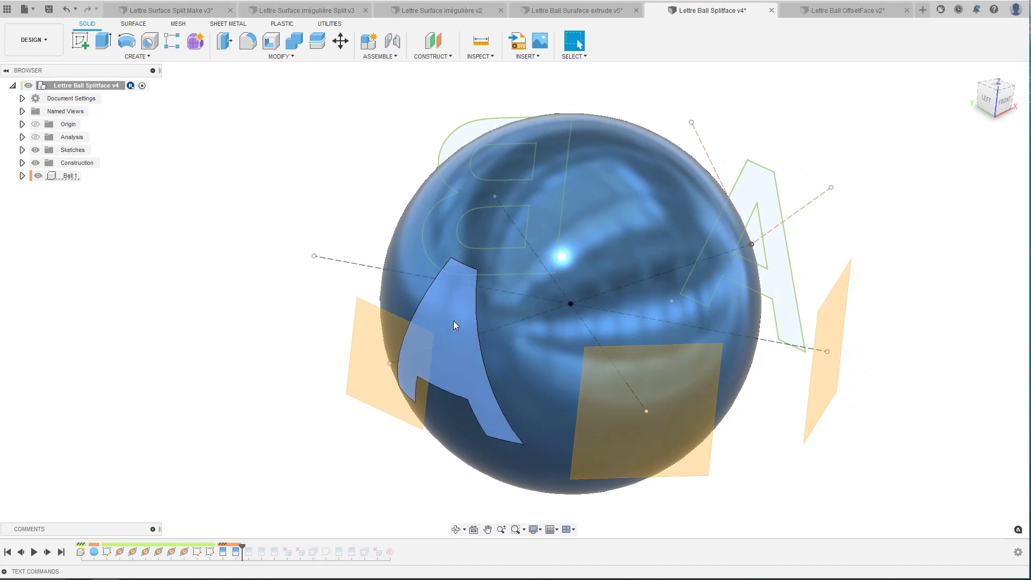
pyautogui.press('Delete')
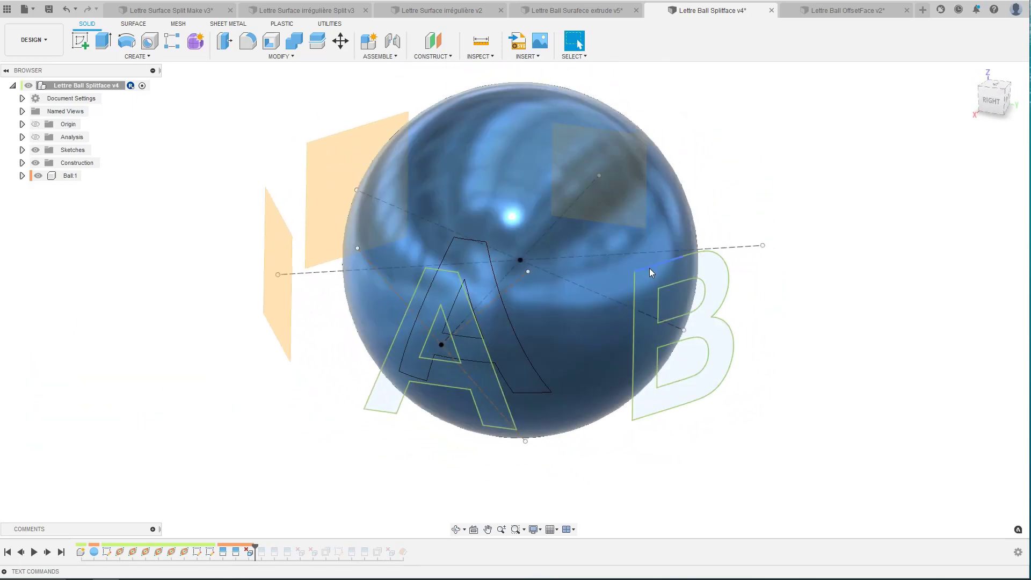
# Split the ball's face with the outer outline of the letter B, using Split with Surface and the extended splitting tool.
pyautogui.rightClick(649, 268)
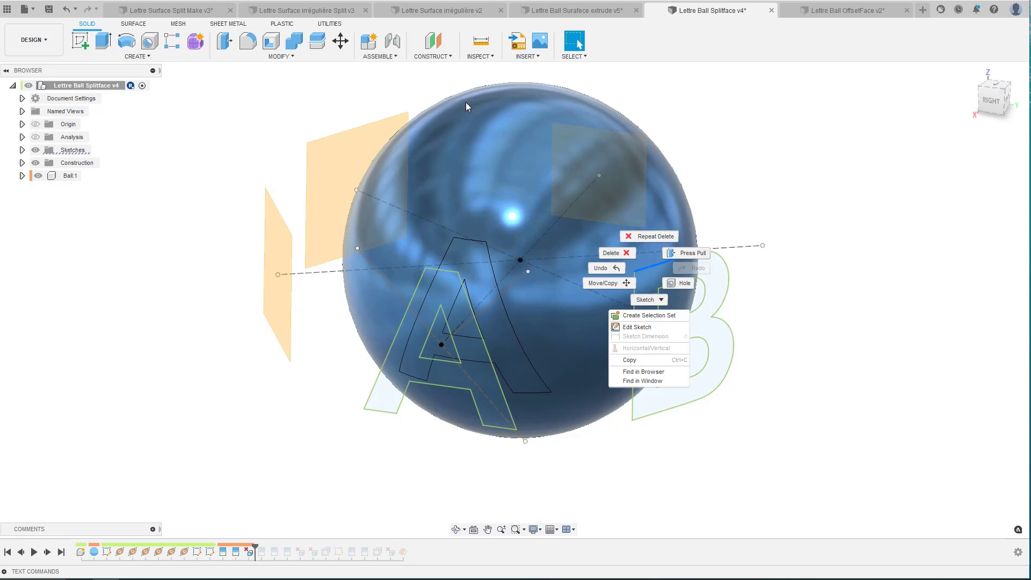
pyautogui.press('Escape')
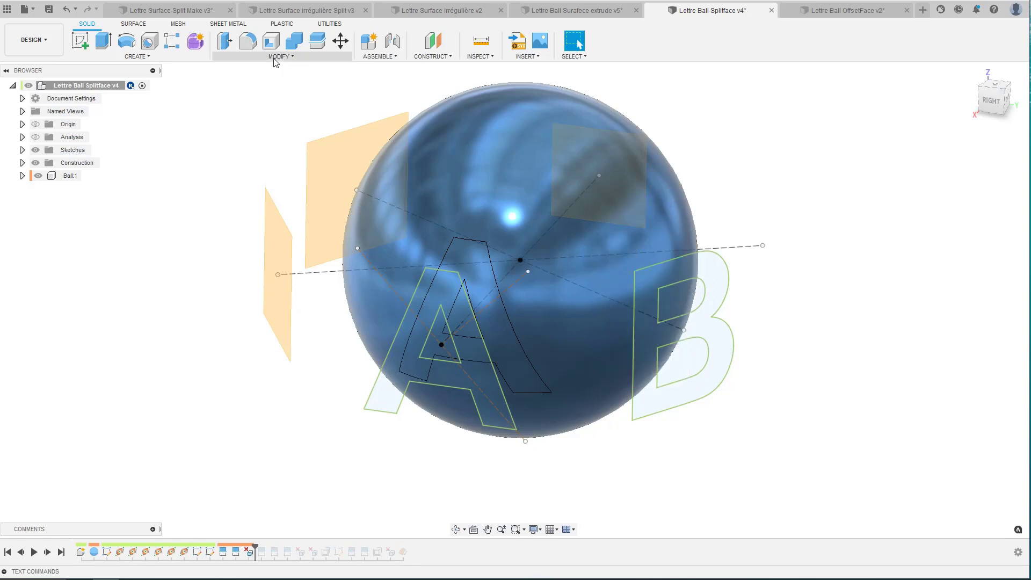
pyautogui.click(277, 57)
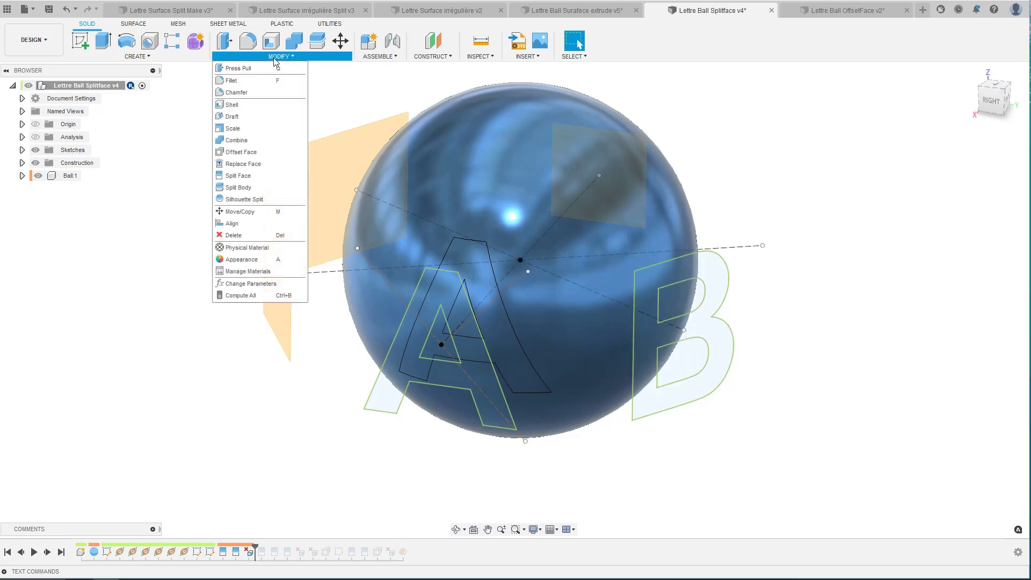
pyautogui.click(253, 176)
pyautogui.click(675, 262)
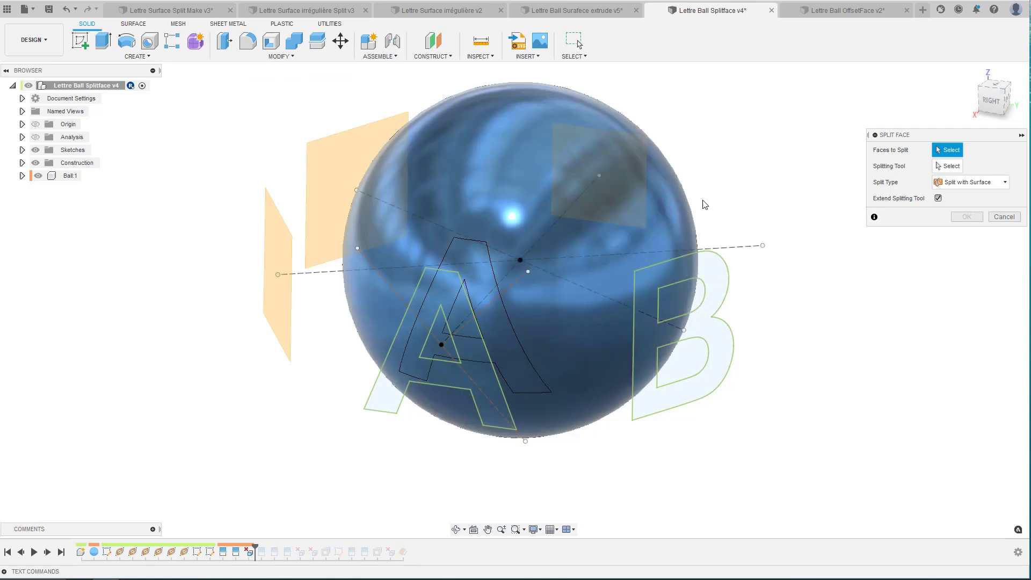
pyautogui.click(948, 166)
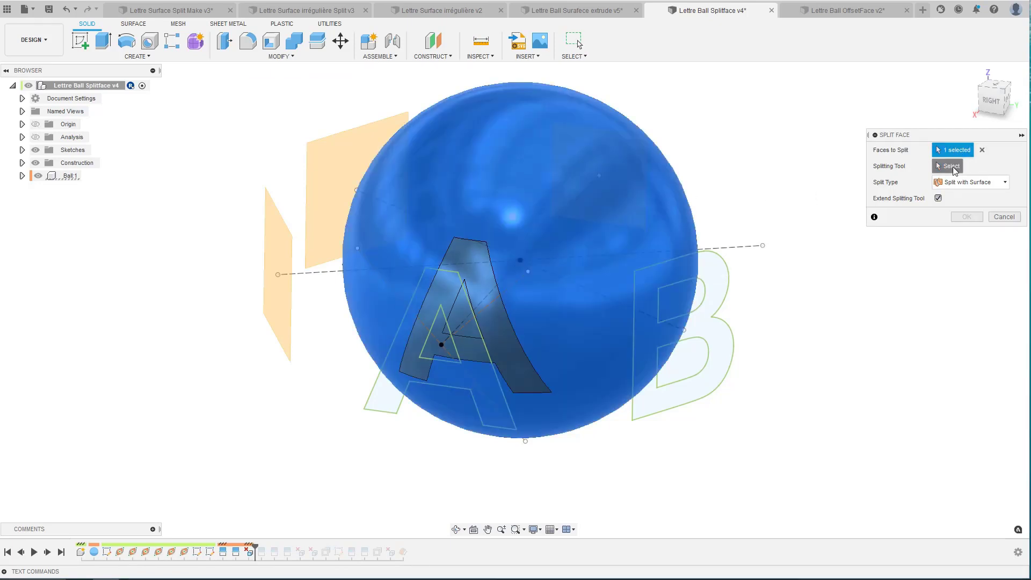
pyautogui.click(657, 266)
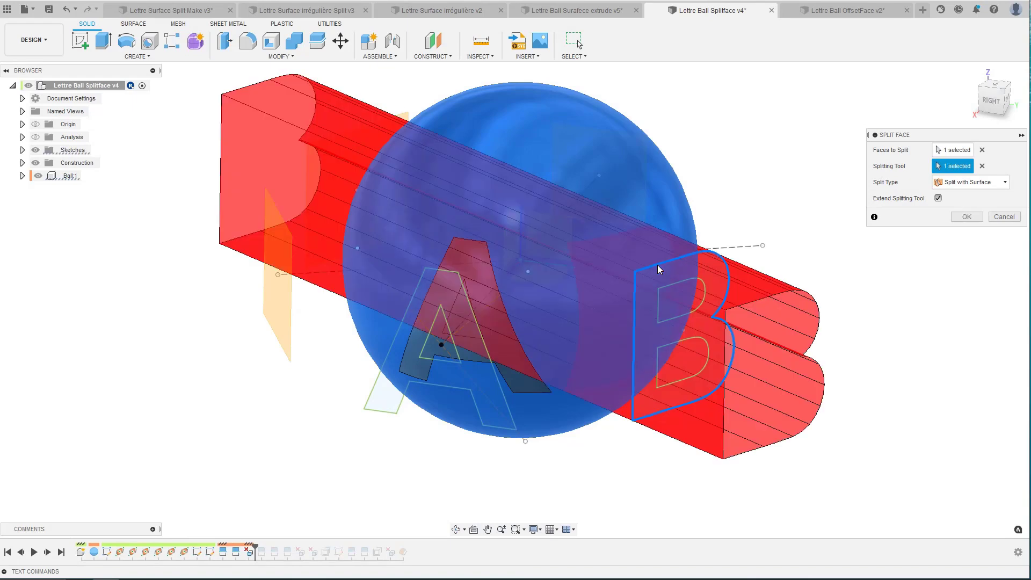
pyautogui.press('Return')
# Delete the extra B-shaped face on the opposite side of the ball.
pyautogui.keyDown('shift'); pyautogui.moveTo(657, 265); pyautogui.dragTo(375, 305, button='middle'); pyautogui.keyUp('shift')
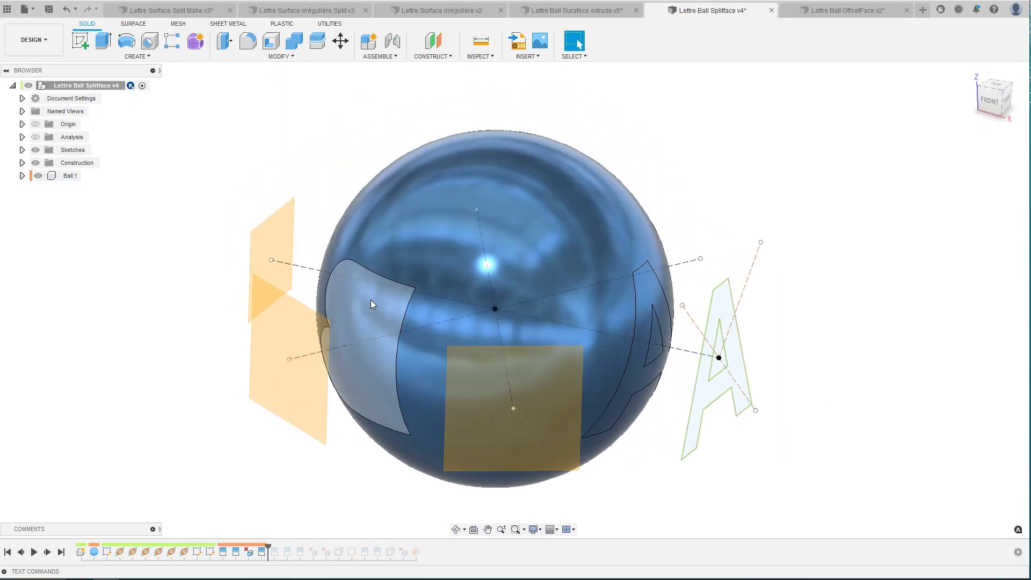
pyautogui.click(371, 300)
pyautogui.press('Delete')
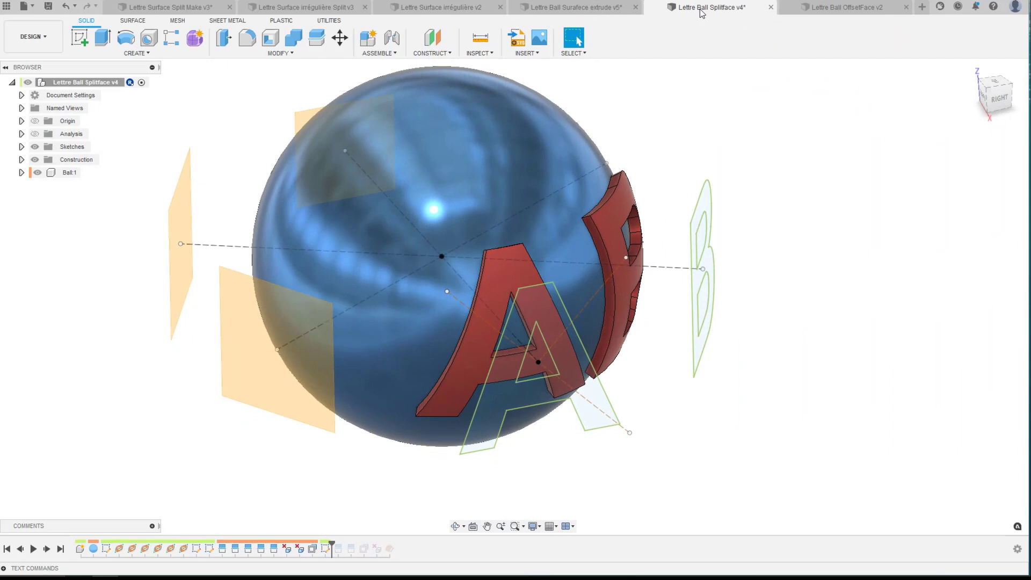
# Switch to Lettre Ball OffsetFace v2, roll the timeline back to just after the first sketch, and advance it by one feature.
pyautogui.scroll(-2, 701, 13)
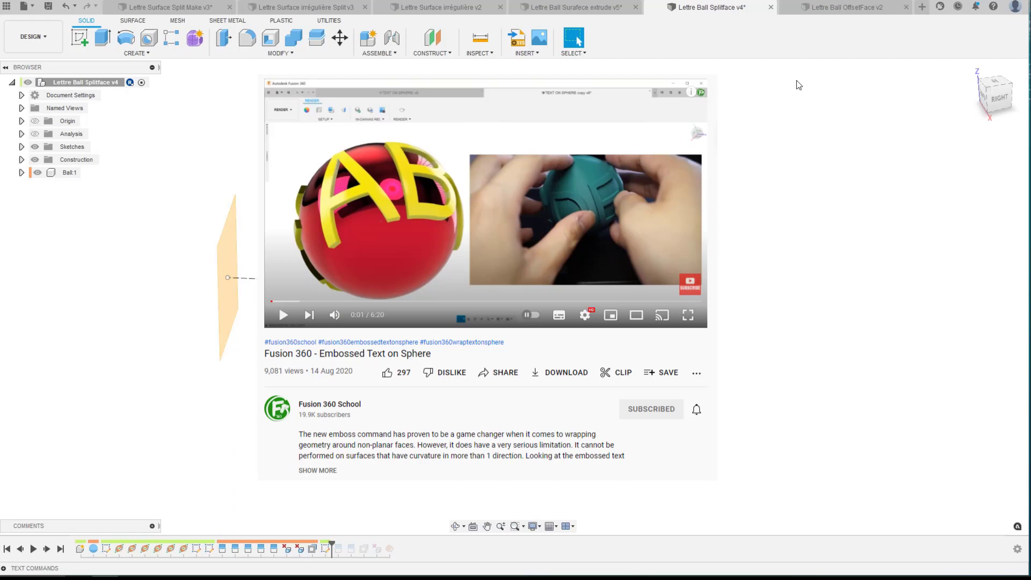
pyautogui.click(841, 7)
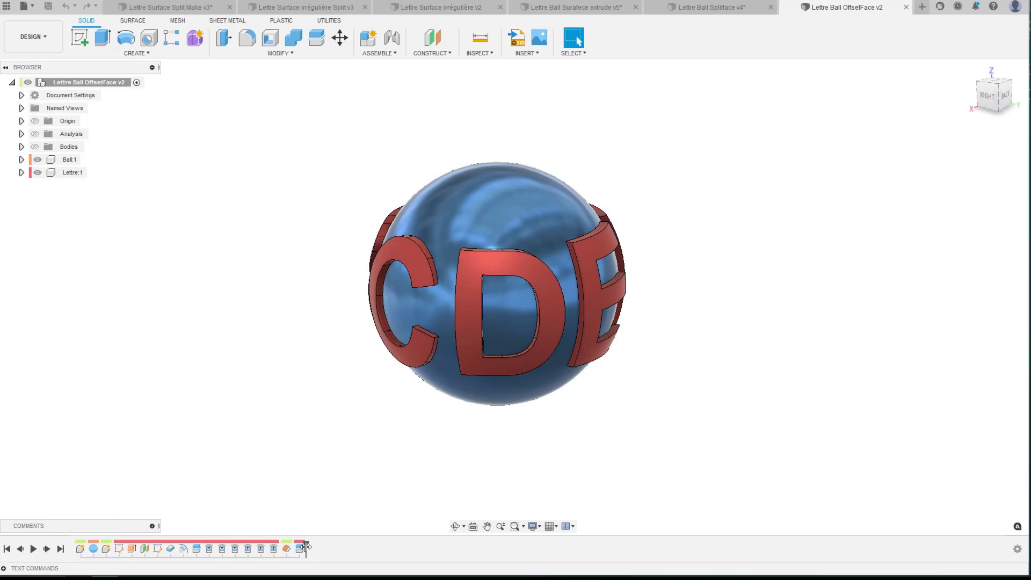
pyautogui.moveTo(307, 547); pyautogui.dragTo(121, 547)
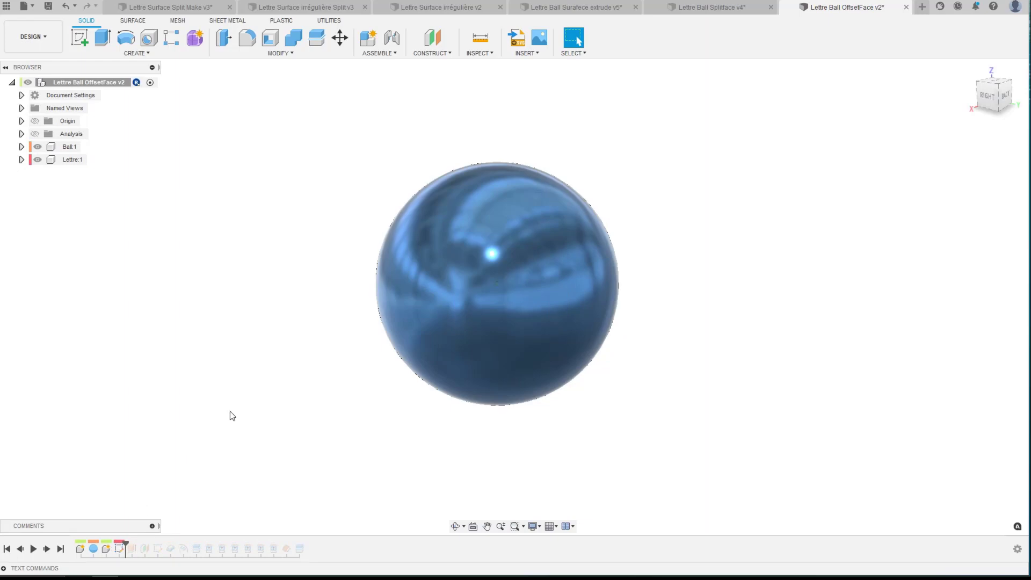
pyautogui.click(47, 548)
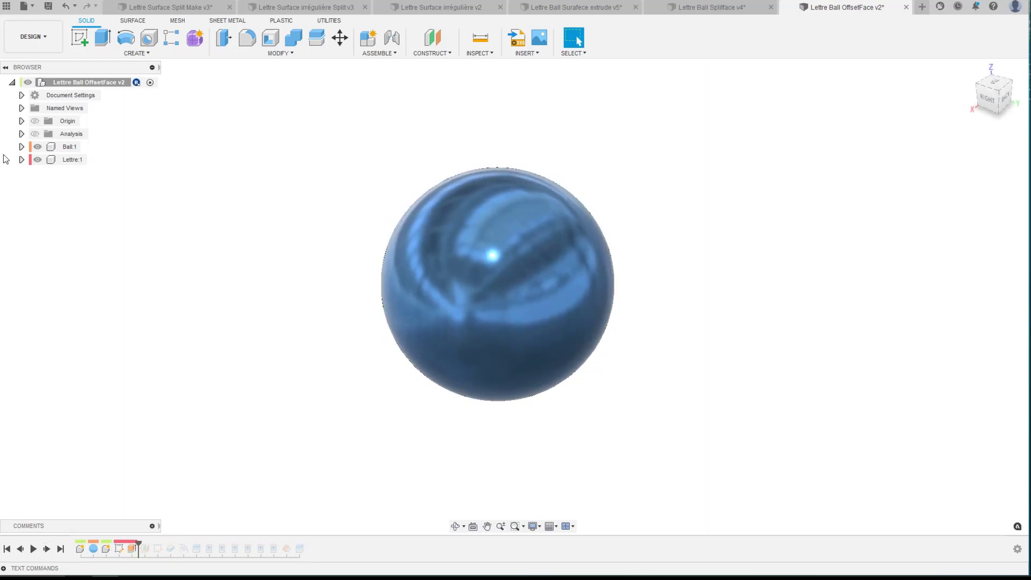
# Show the sketches and origin of the Lettre:1 component and inspect the circle around the ball's equator.
pyautogui.click(22, 160)
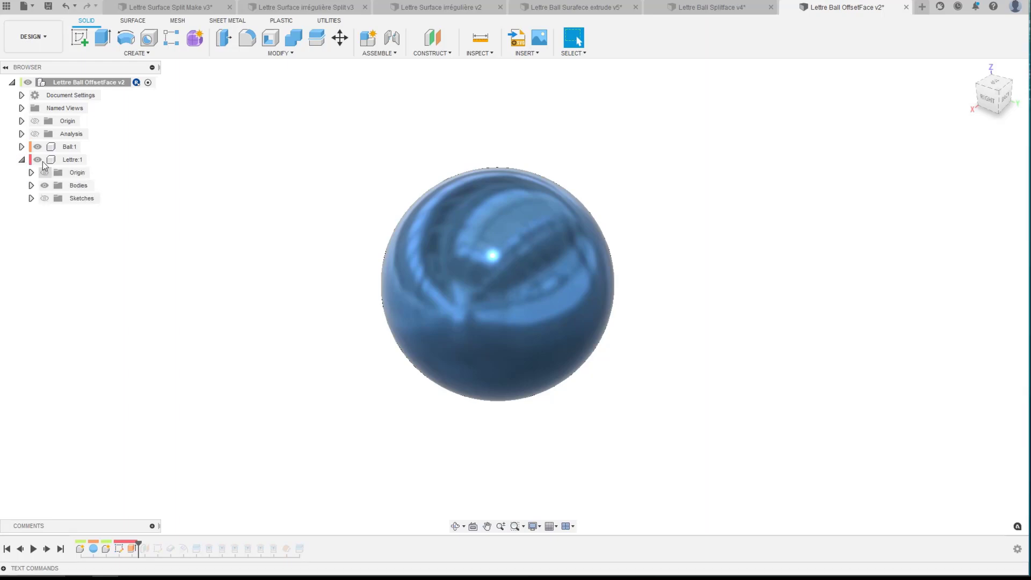
pyautogui.click(44, 199)
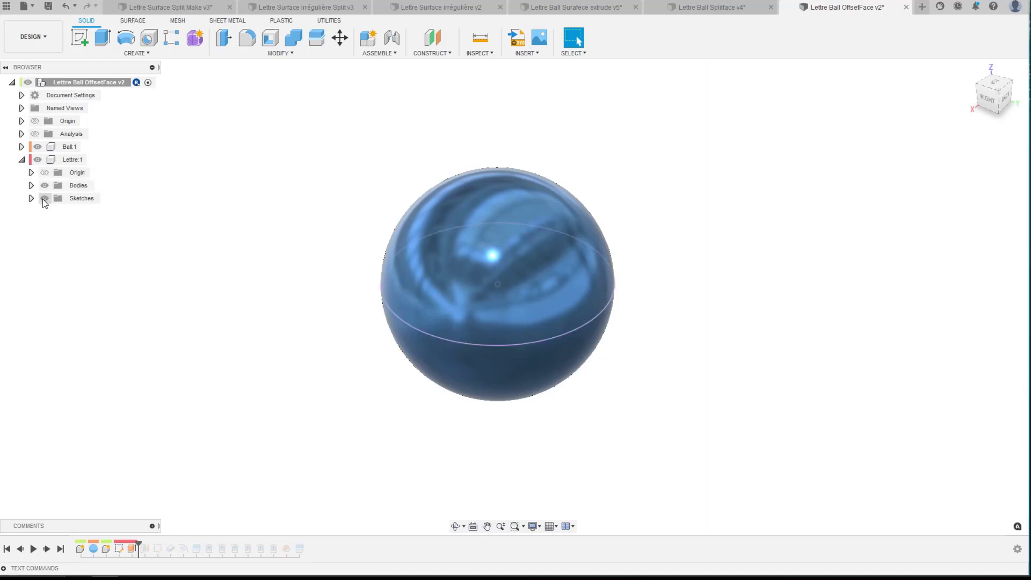
pyautogui.click(31, 198)
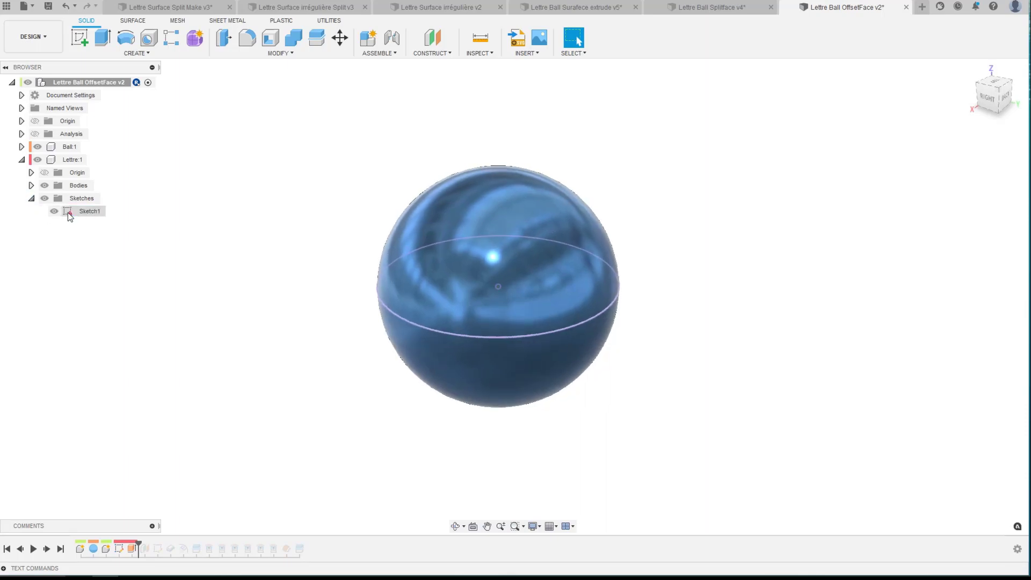
pyautogui.rightClick(68, 211)
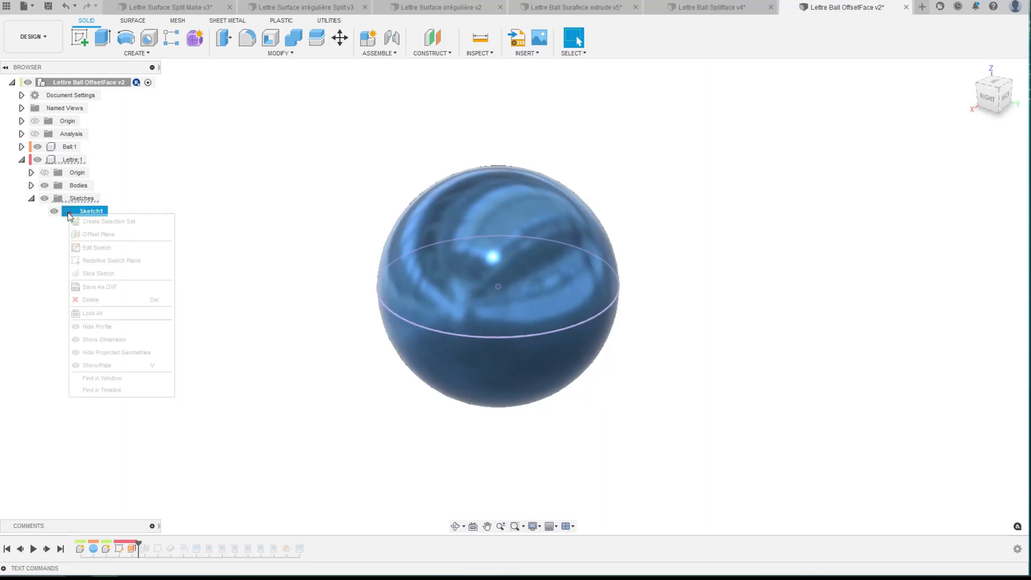
pyautogui.click(263, 156)
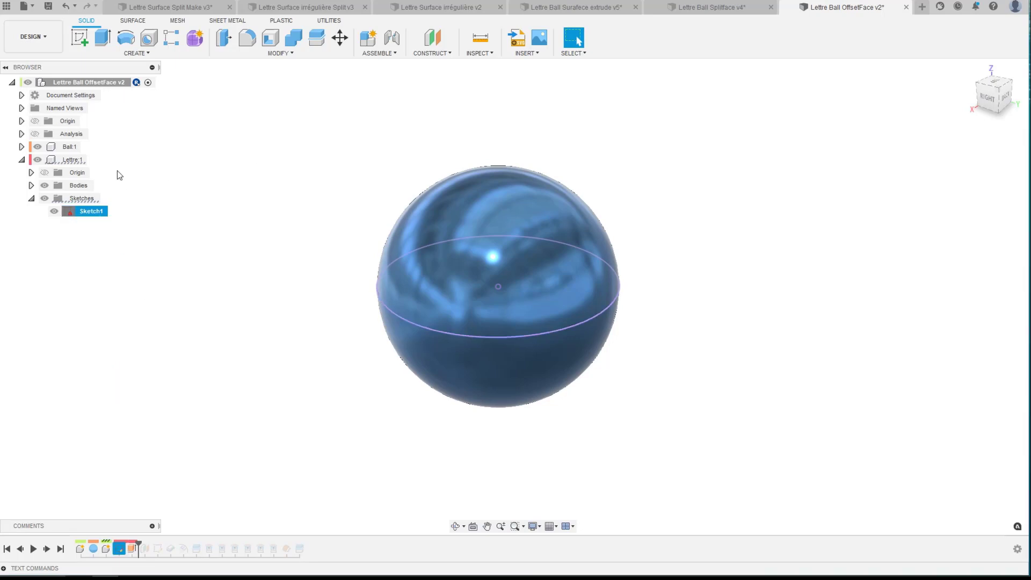
pyautogui.click(253, 204)
pyautogui.keyDown('shift'); pyautogui.moveTo(253, 204); pyautogui.dragTo(354, 258, button='middle'); pyautogui.keyUp('shift')
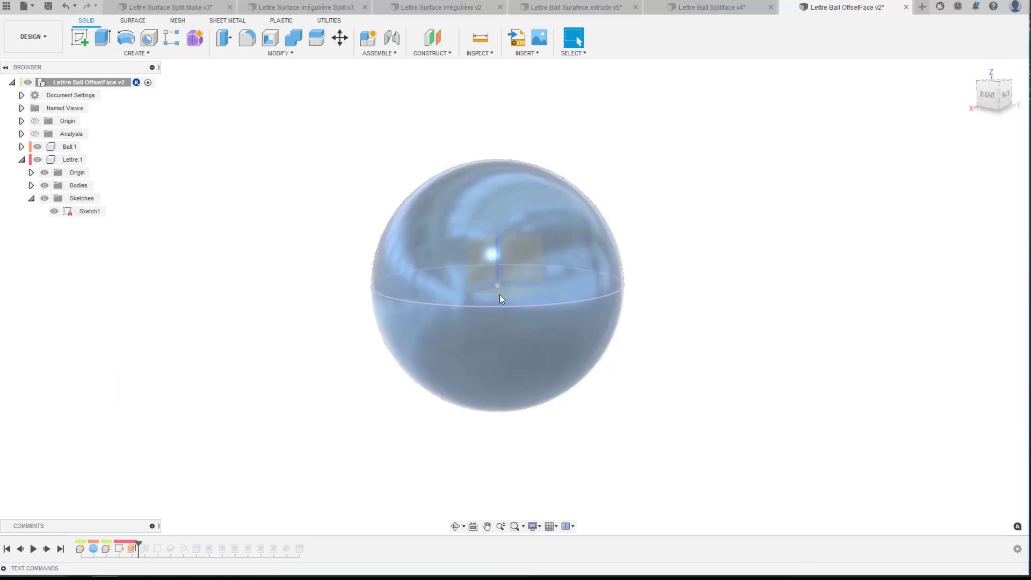
pyautogui.keyDown('shift'); pyautogui.moveTo(333, 299); pyautogui.dragTo(70, 237, button='middle'); pyautogui.keyUp('shift')
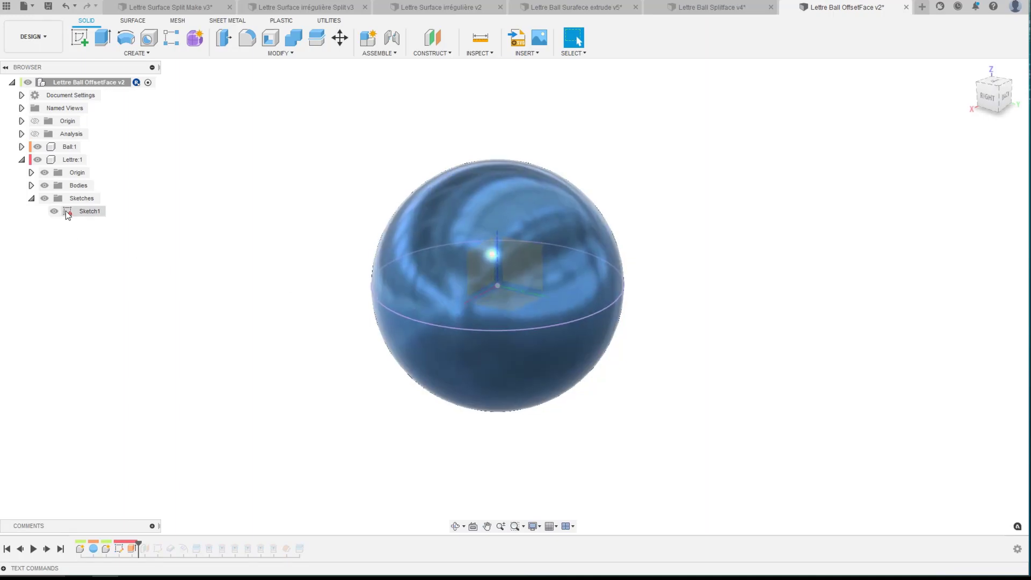
# Open Sketch1 of Lettre:1 for editing, review the Project / Include options, and finish the sketch unchanged.
pyautogui.rightClick(66, 212)
pyautogui.click(89, 246)
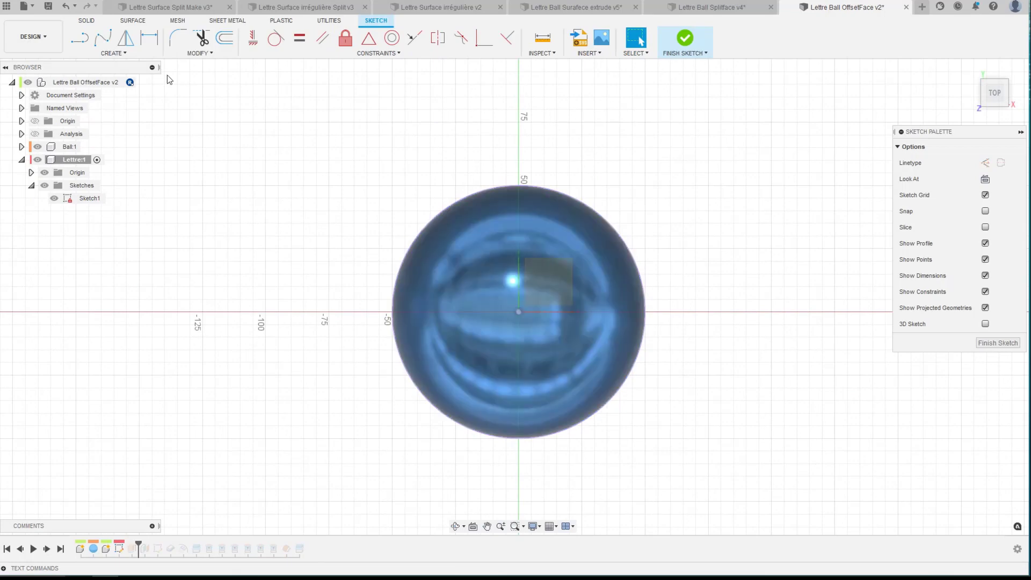
pyautogui.click(112, 53)
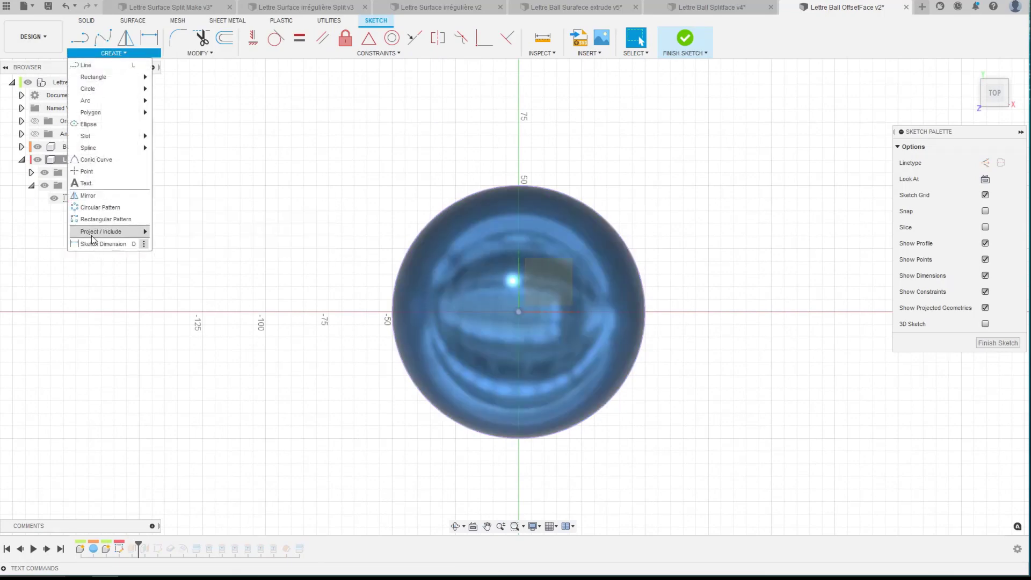
pyautogui.moveTo(100, 233)
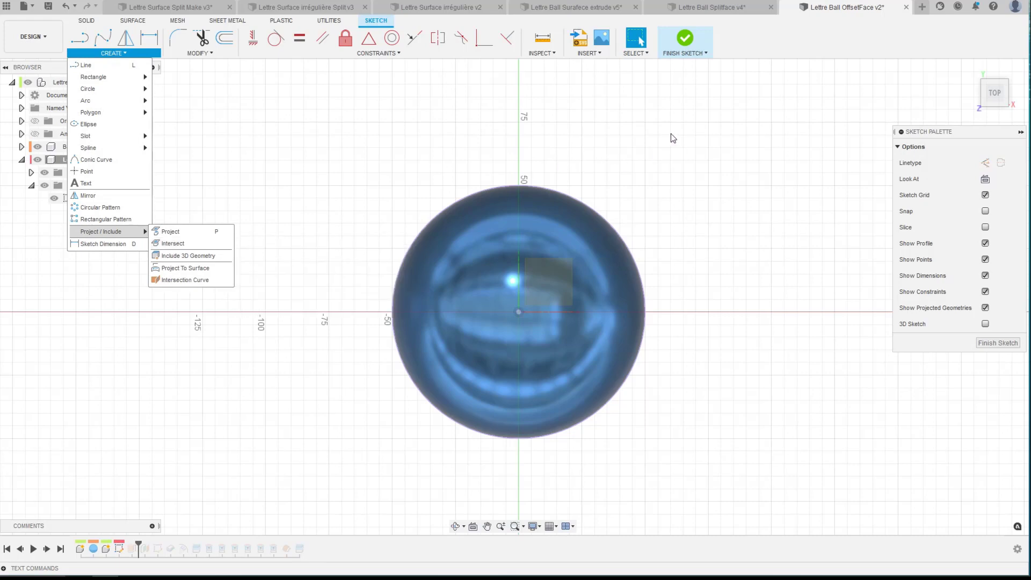
pyautogui.click(687, 54)
pyautogui.click(688, 68)
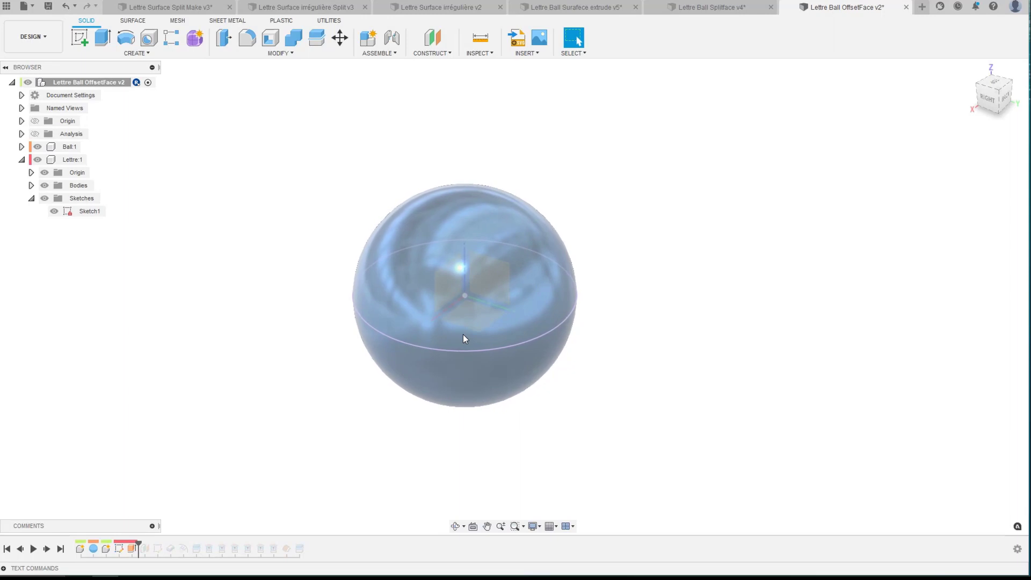
# Show the cylindrical surface Body1 in Lettre:1 and hide the Ball component to inspect the surface.
pyautogui.click(31, 185)
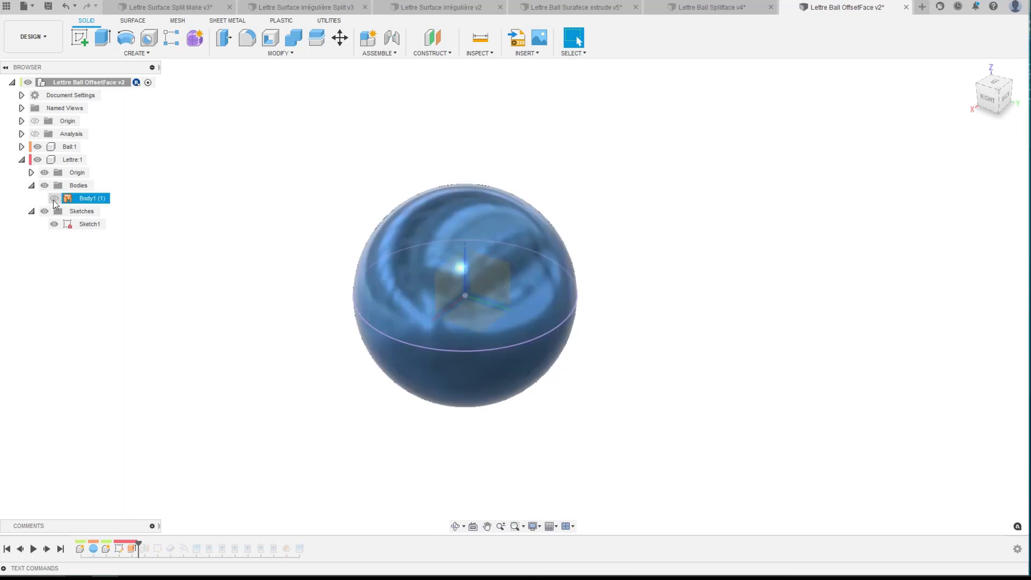
pyautogui.click(54, 198)
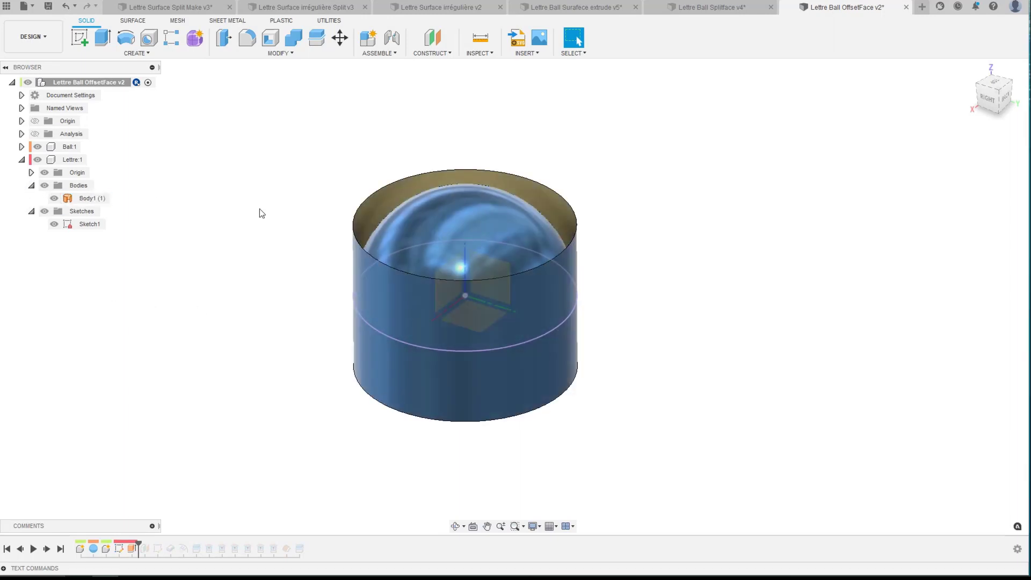
pyautogui.click(38, 146)
pyautogui.keyDown('shift'); pyautogui.moveTo(241, 172); pyautogui.dragTo(244, 176, button='middle'); pyautogui.keyUp('shift')
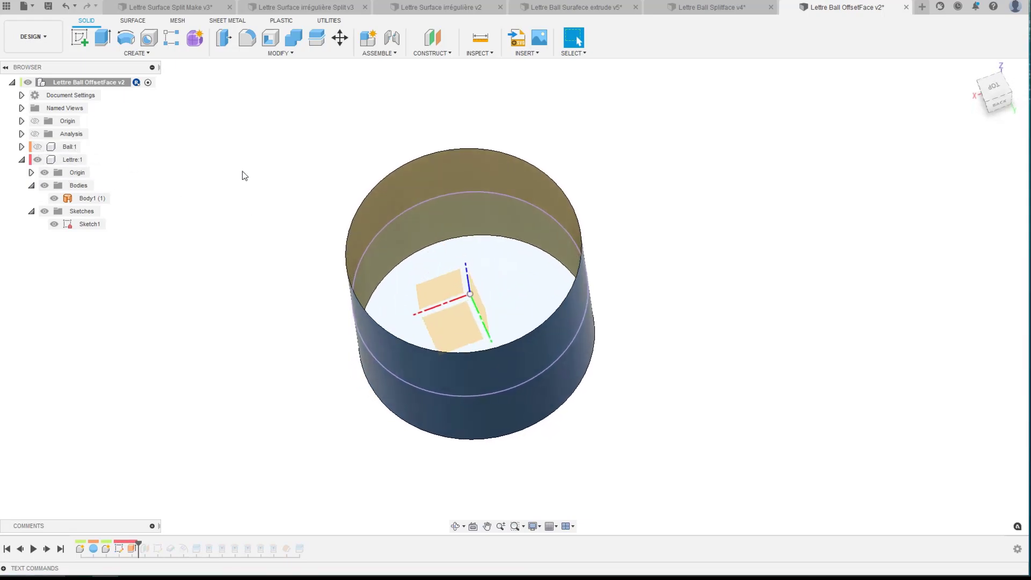
# Switch to the surface tools and compare the cylindrical surface with the ball by showing the ball and hiding it again.
pyautogui.click(133, 24)
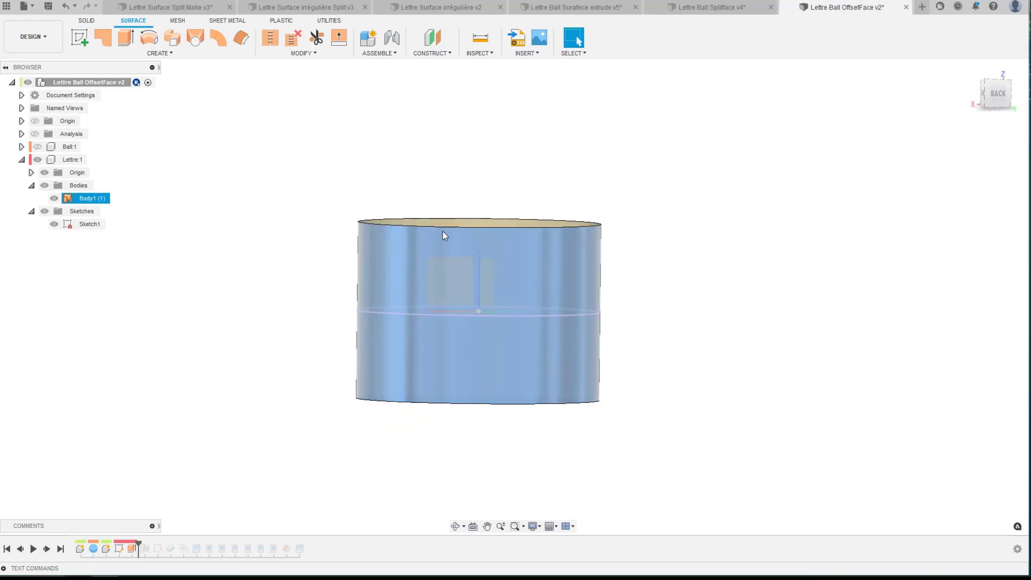
pyautogui.click(37, 147)
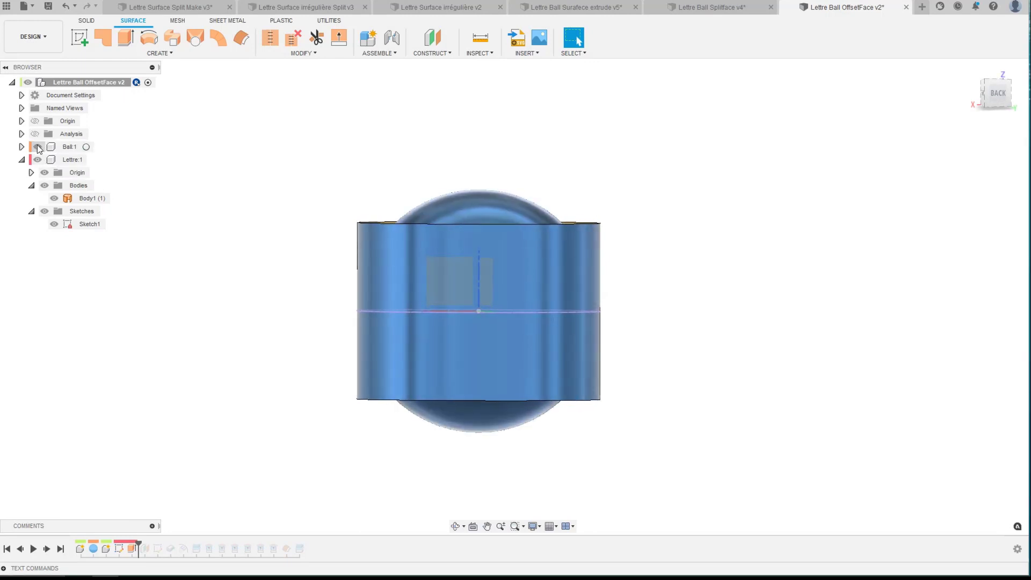
pyautogui.click(38, 147)
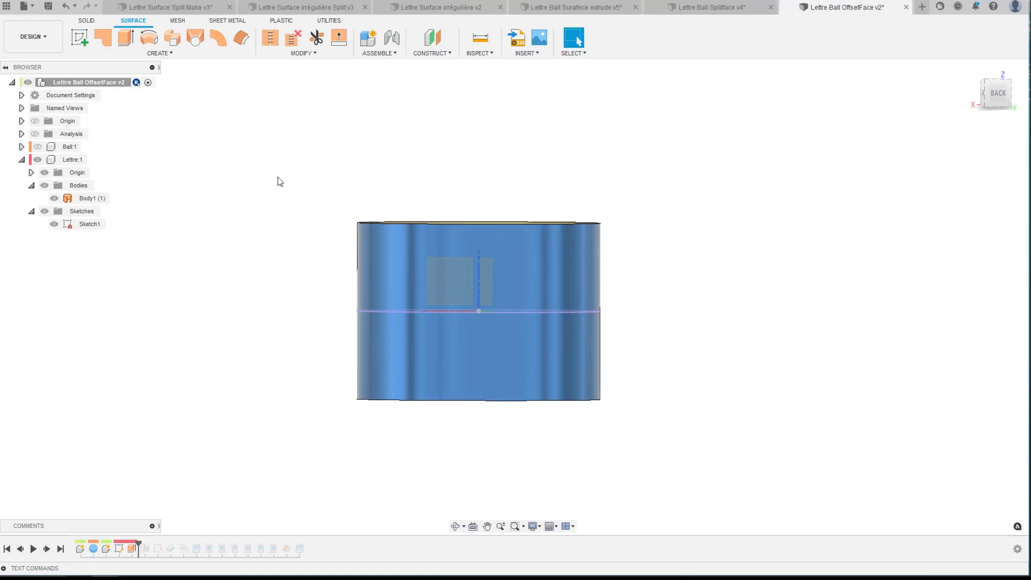
# Advance the design history to the construction plane and inspect Plane1 against the cylindrical surface Body1.
pyautogui.click(46, 549)
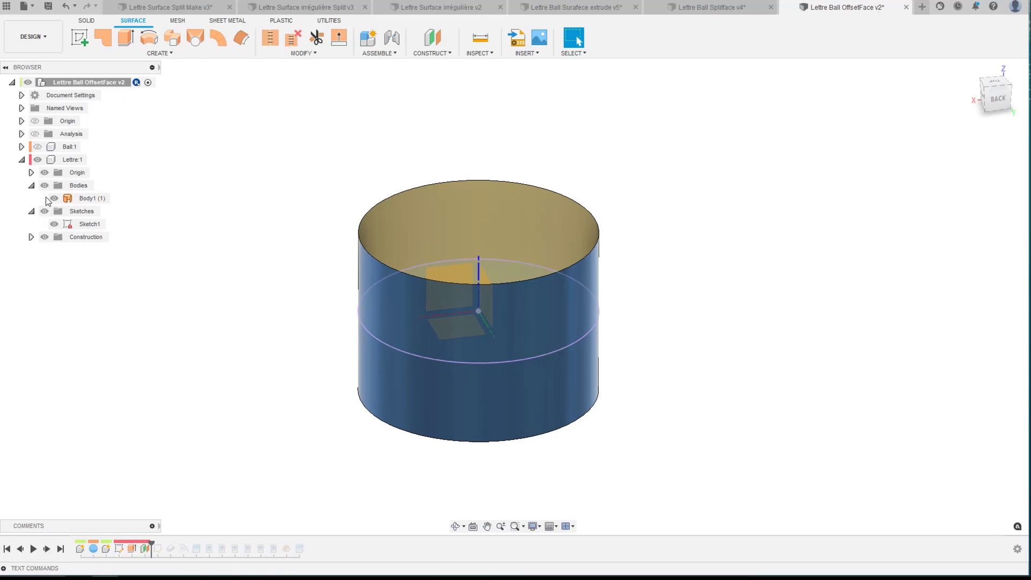
pyautogui.click(30, 237)
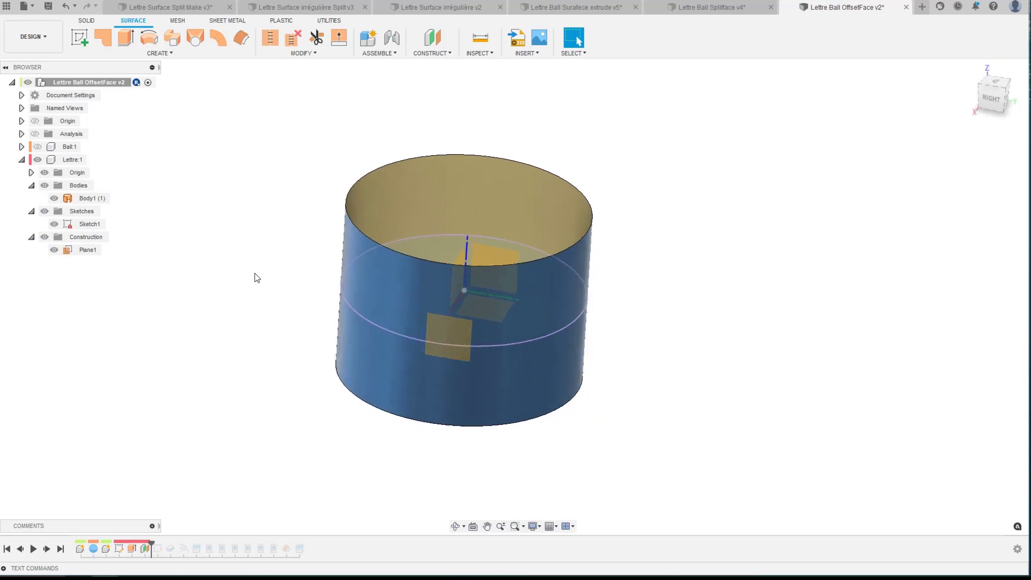
pyautogui.click(367, 276)
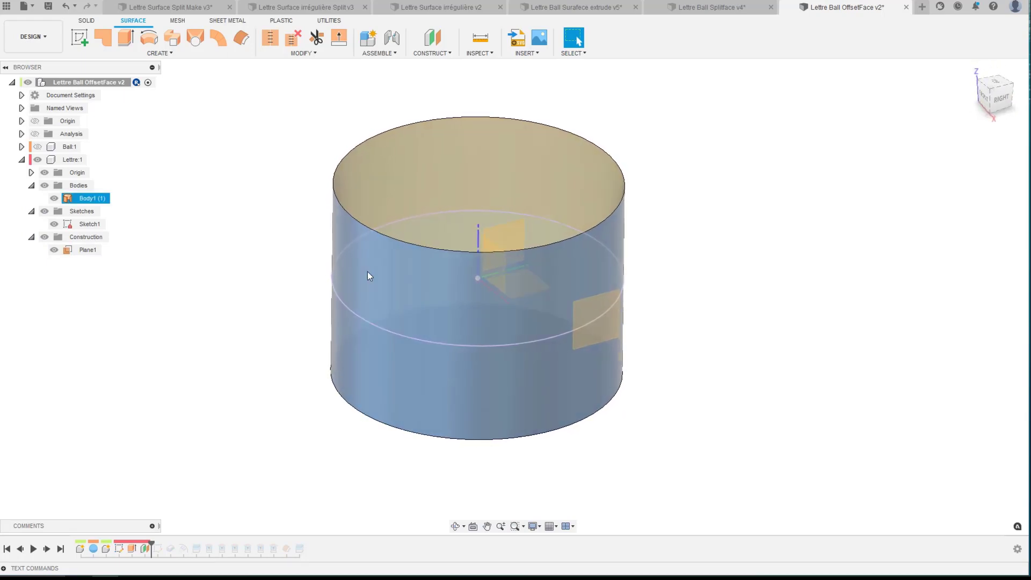
pyautogui.click(605, 311)
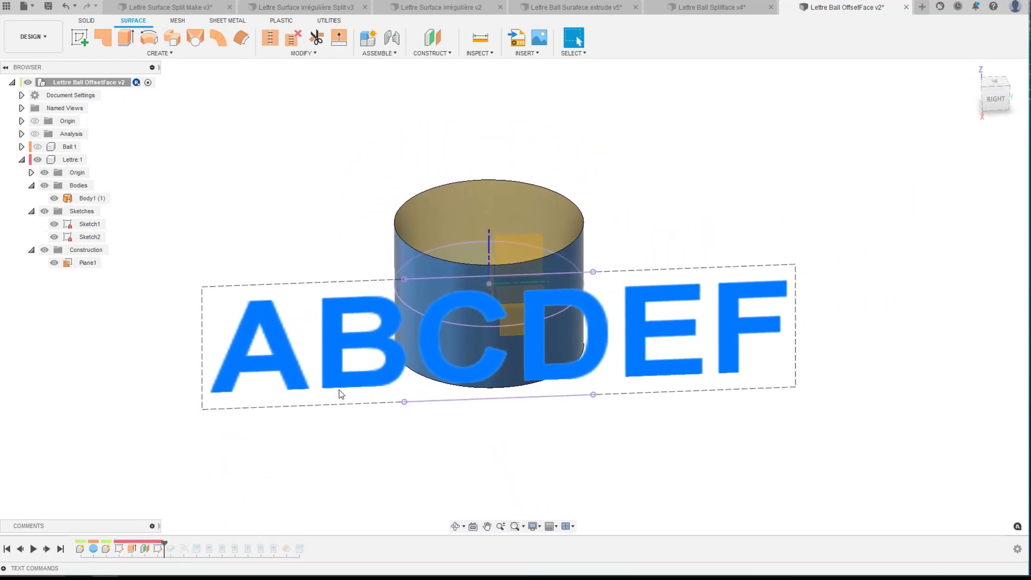
# Open Sketch2 for editing and examine the ABCDEF text frame and its width dimension relative to the cylinder.
pyautogui.rightClick(158, 549)
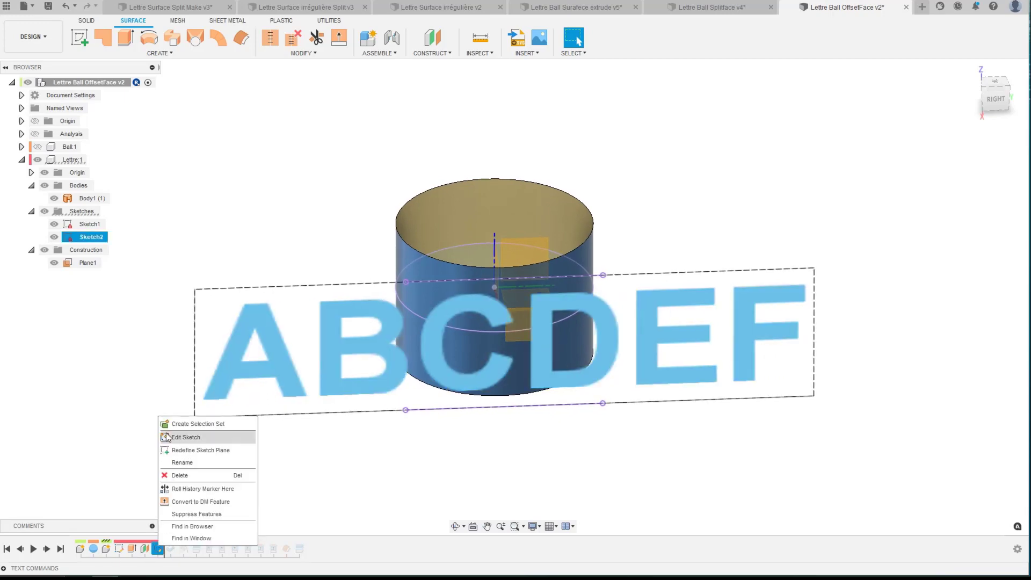
pyautogui.click(172, 437)
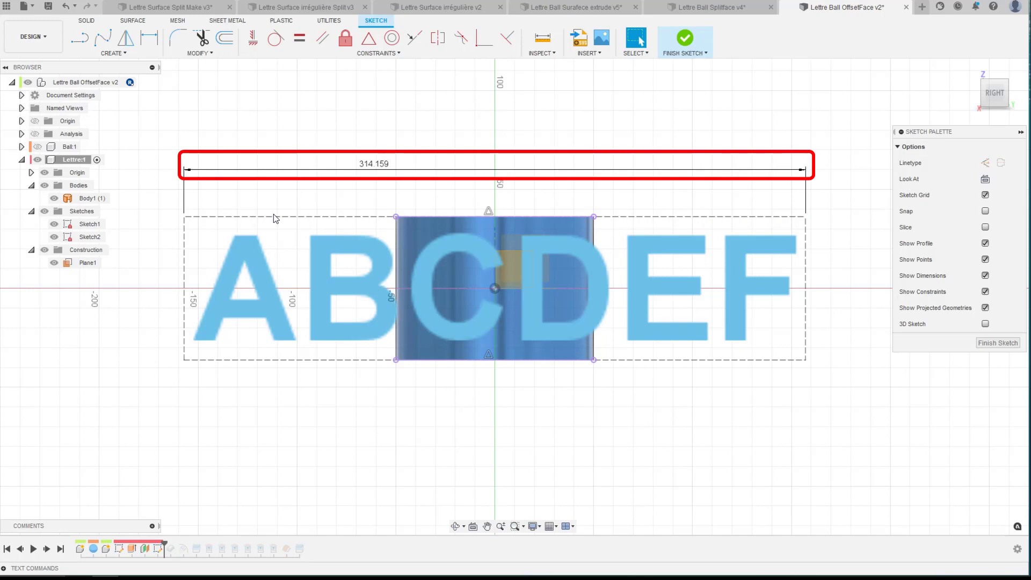
pyautogui.click(209, 277)
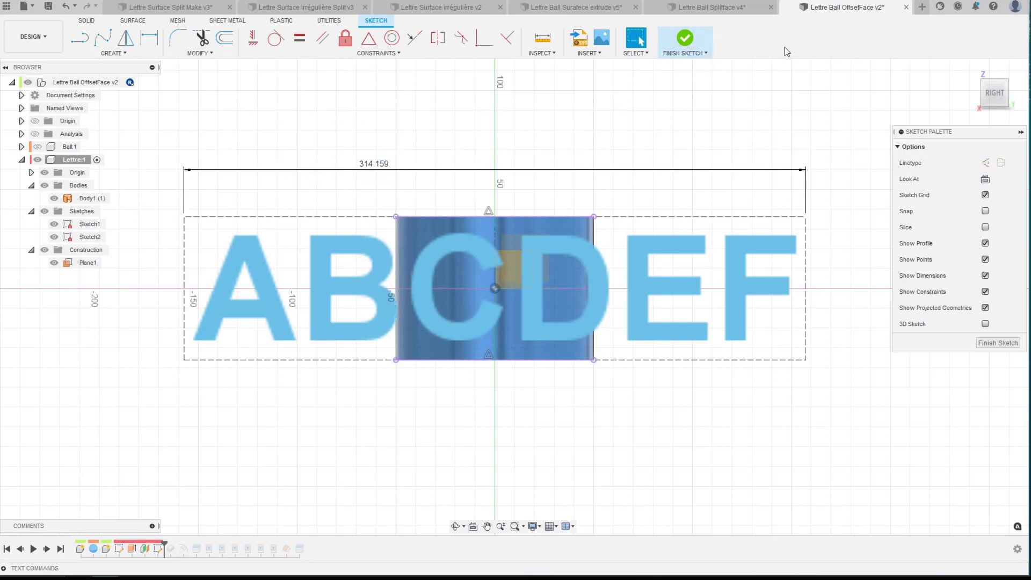
pyautogui.click(989, 94)
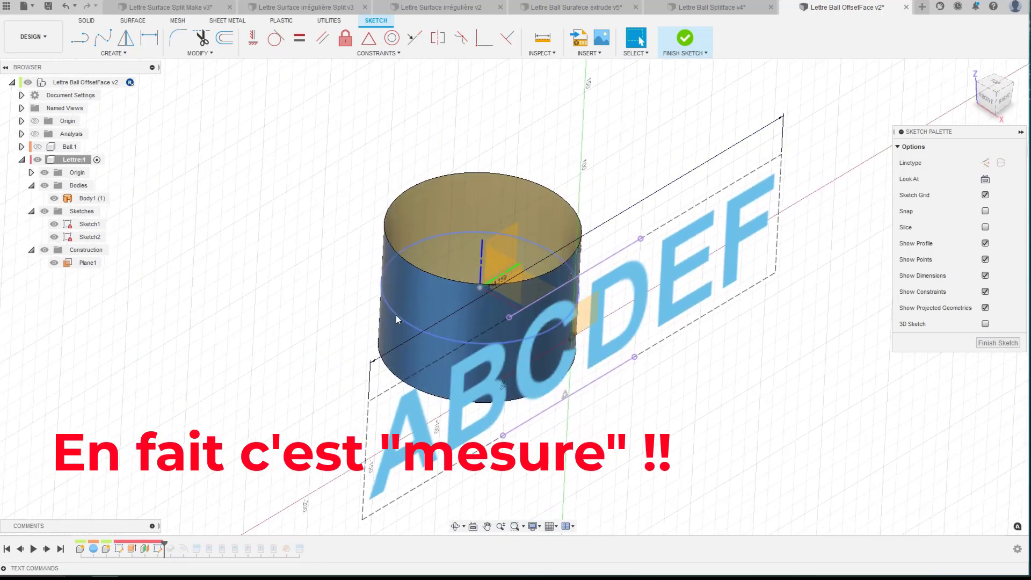
# Measure the length of the Sketch1 circle around the middle of the cylinder.
pyautogui.press('i')
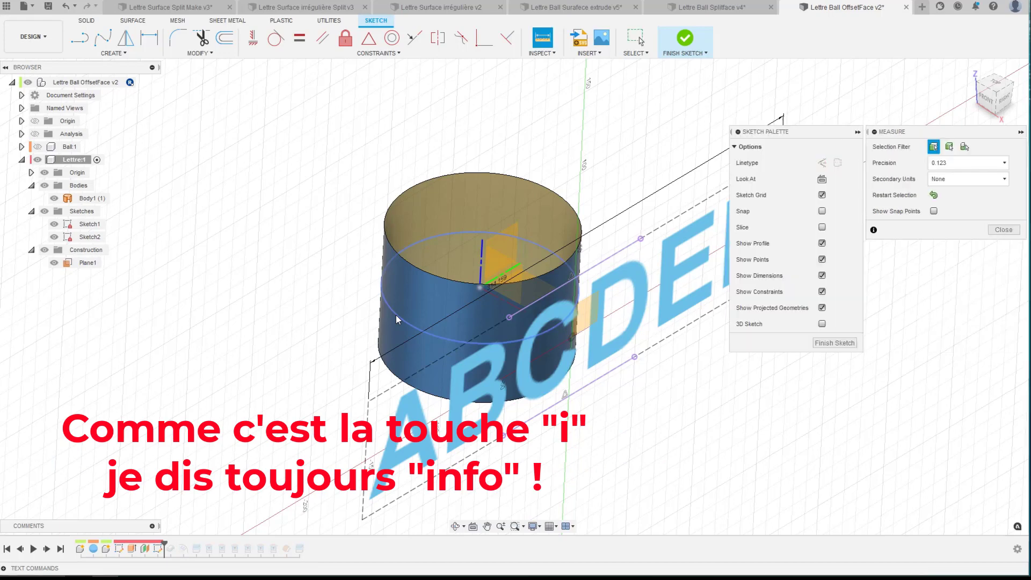
pyautogui.click(398, 316)
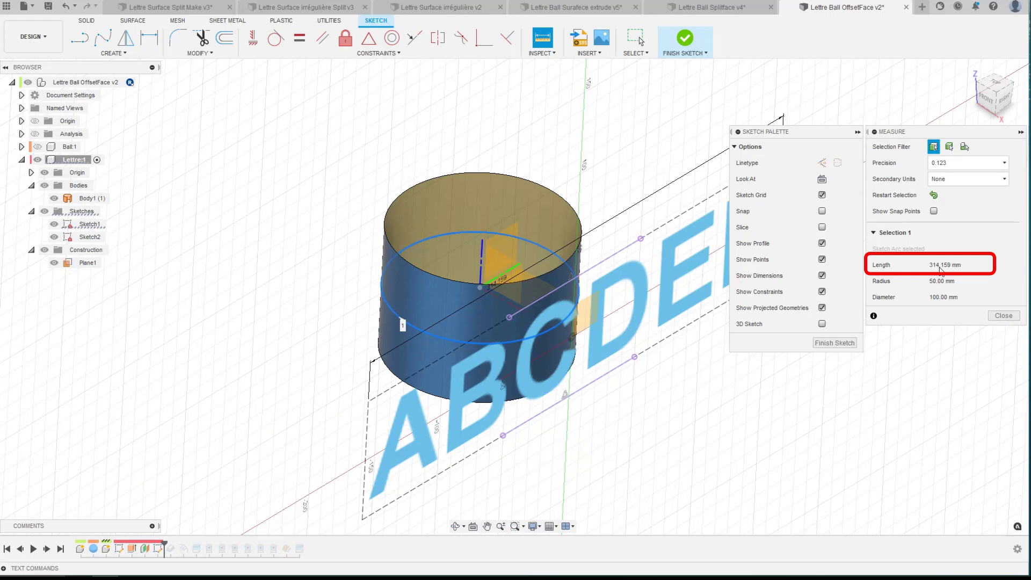
pyautogui.click(1002, 316)
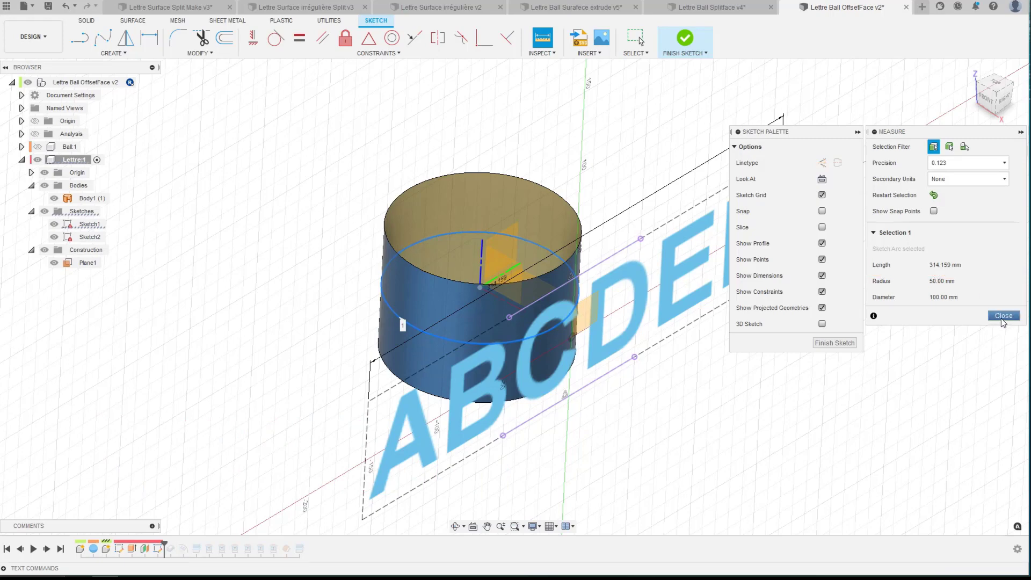
# Compare the ABCDEF text frame with the cylinder from several angles and finish Sketch2 unchanged.
pyautogui.keyDown('shift'); pyautogui.moveTo(533, 169); pyautogui.dragTo(208, 259, button='middle'); pyautogui.keyUp('shift')
pyautogui.keyDown('shift'); pyautogui.moveTo(610, 314); pyautogui.dragTo(495, 331, button='middle'); pyautogui.keyUp('shift')
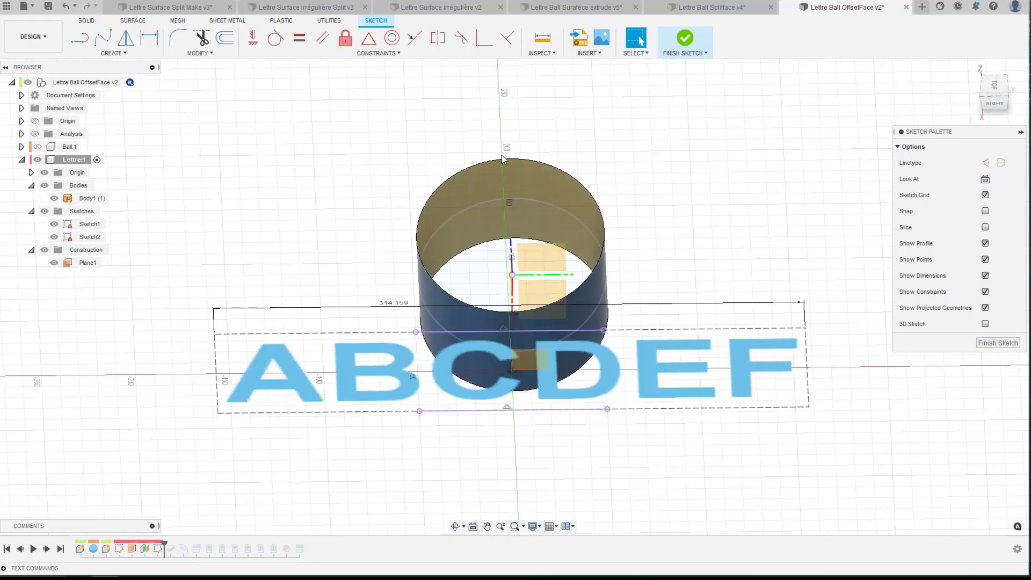
pyautogui.keyDown('shift'); pyautogui.moveTo(504, 157); pyautogui.dragTo(774, 318, button='middle'); pyautogui.keyUp('shift')
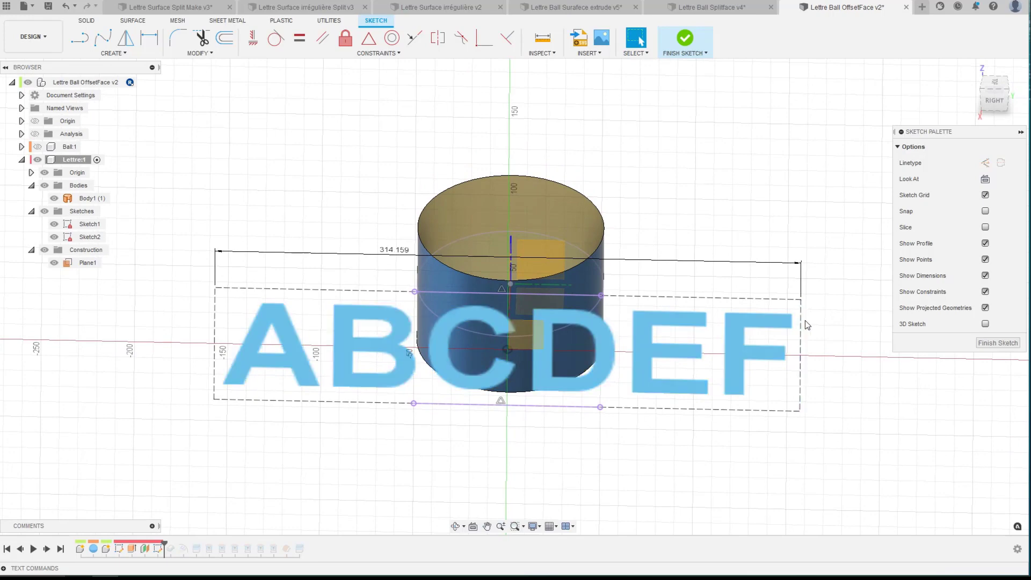
pyautogui.keyDown('shift'); pyautogui.moveTo(806, 325); pyautogui.dragTo(774, 268, button='middle'); pyautogui.keyUp('shift')
pyautogui.click(684, 39)
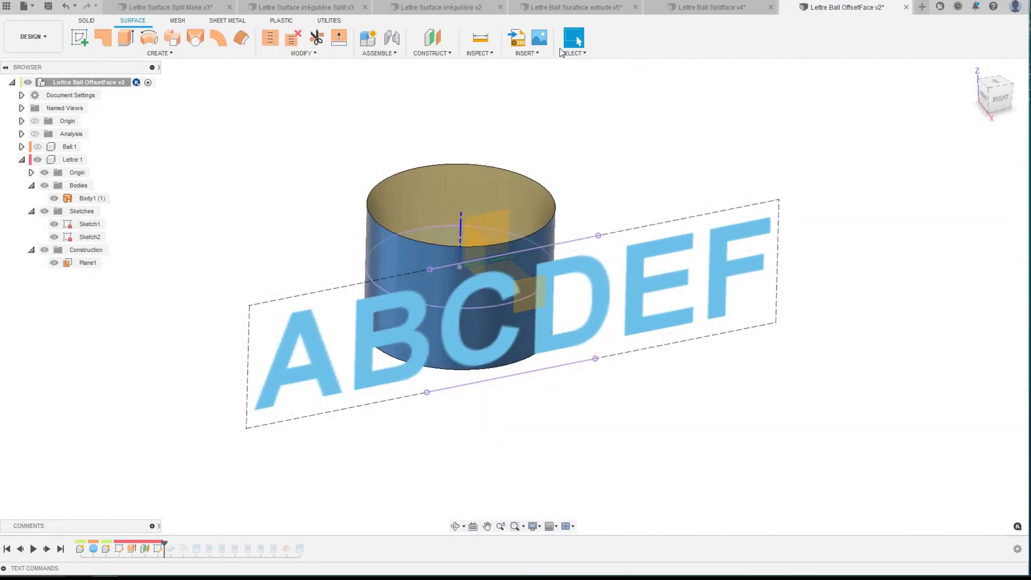
# Advance the history to the feature that adds Body2, show Body2 and hide the surface Body1.
pyautogui.click(389, 198)
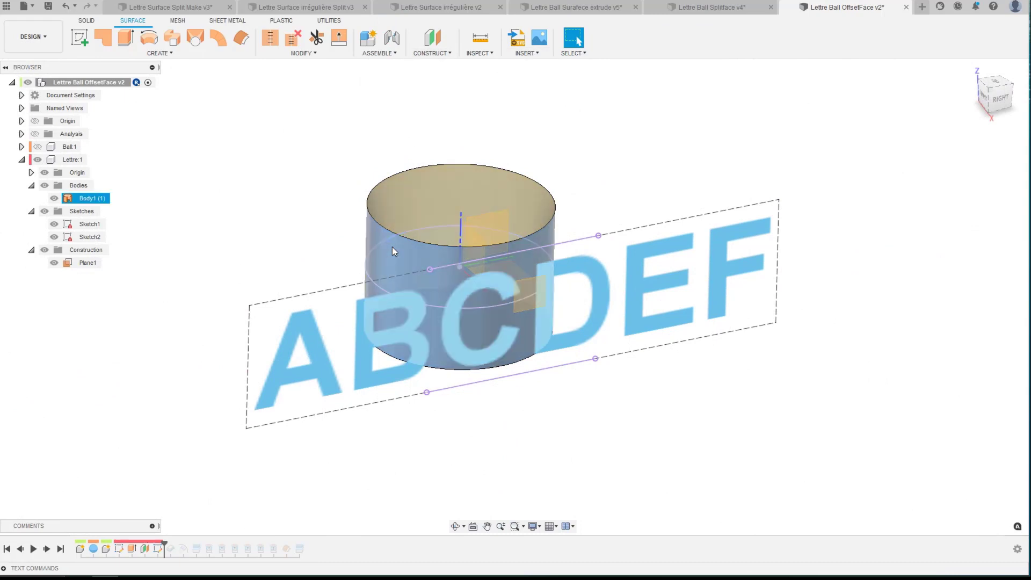
pyautogui.click(48, 549)
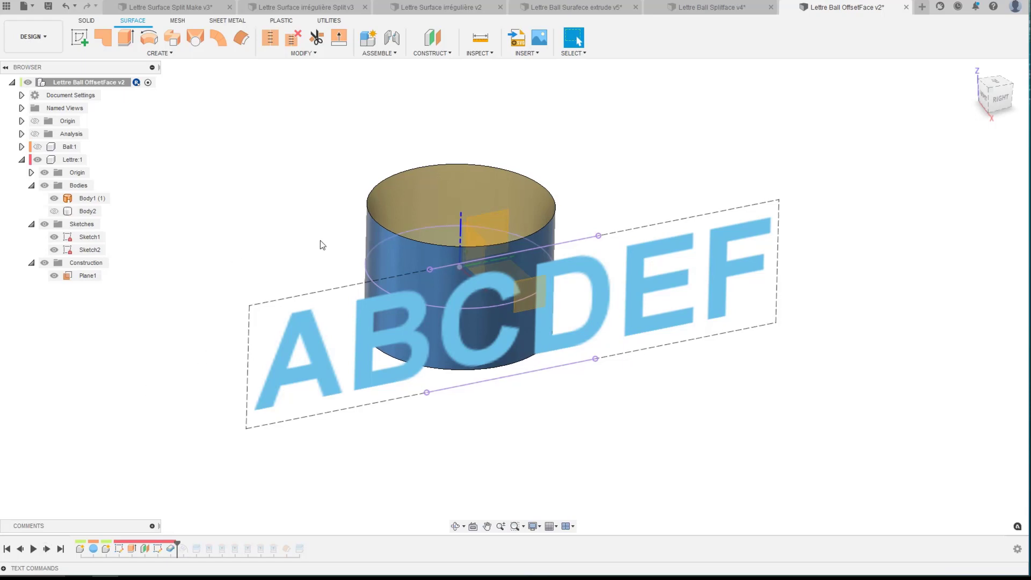
pyautogui.scroll(10, 372, 262)
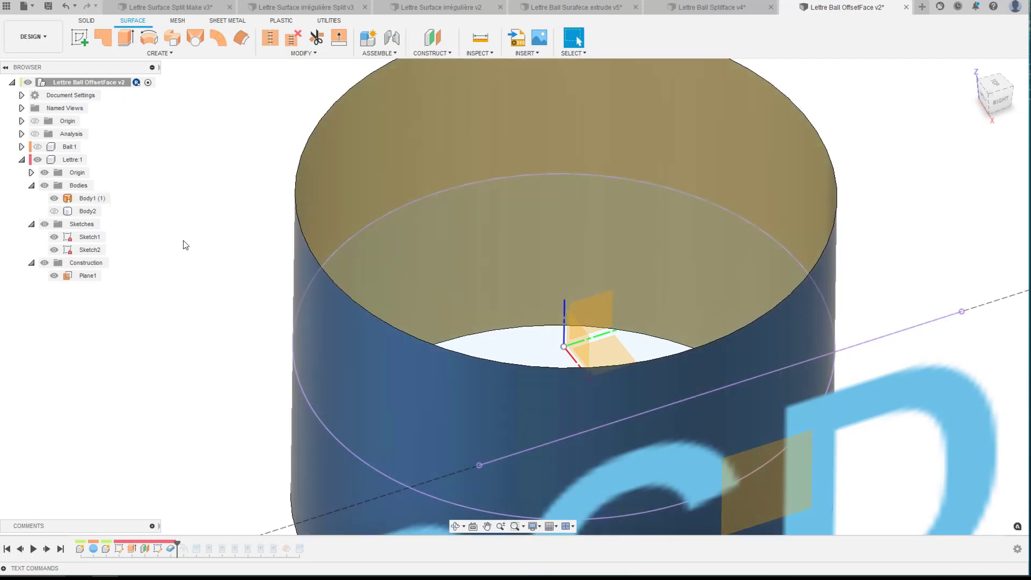
pyautogui.click(54, 211)
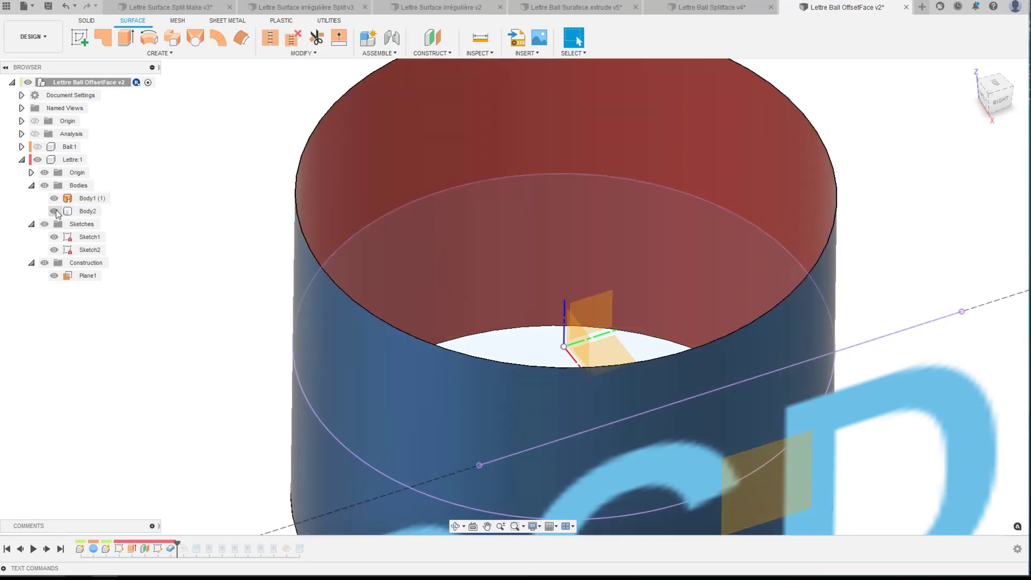
pyautogui.click(54, 199)
pyautogui.scroll(-5, 180, 192)
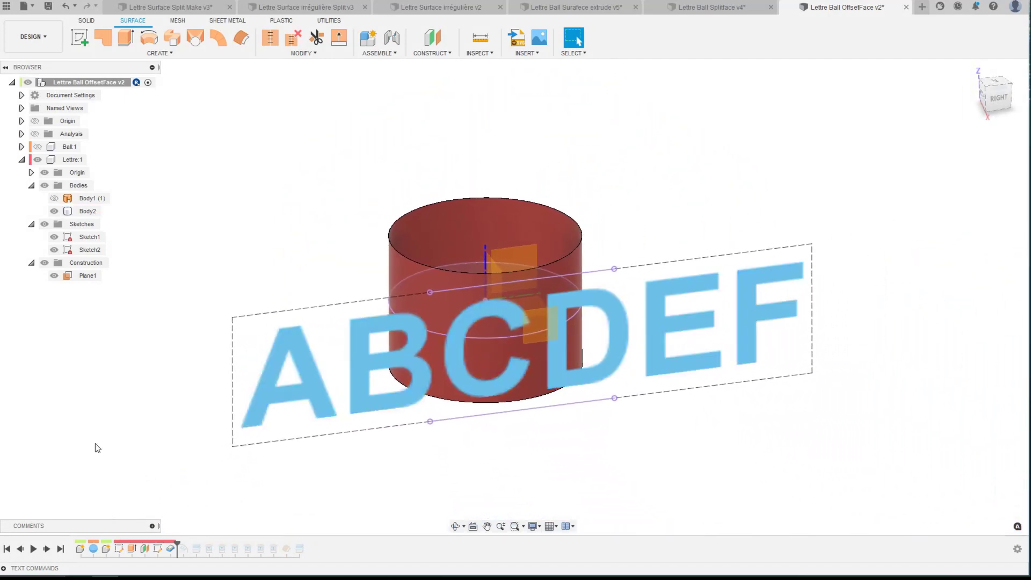
# Advance the history through the embossed letters and the split into separate bodies, and inspect the lettered ring.
pyautogui.click(47, 549)
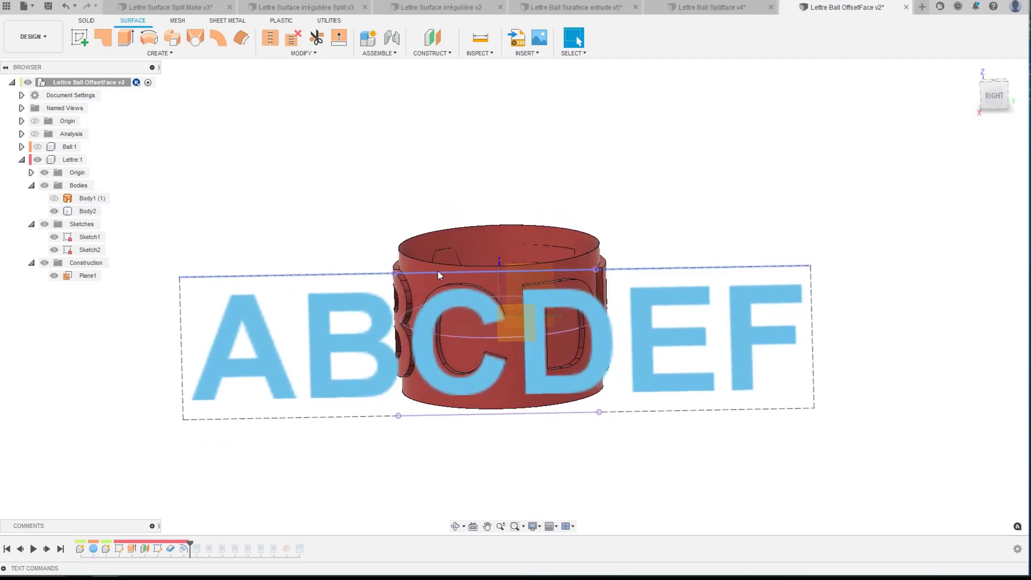
pyautogui.click(47, 549)
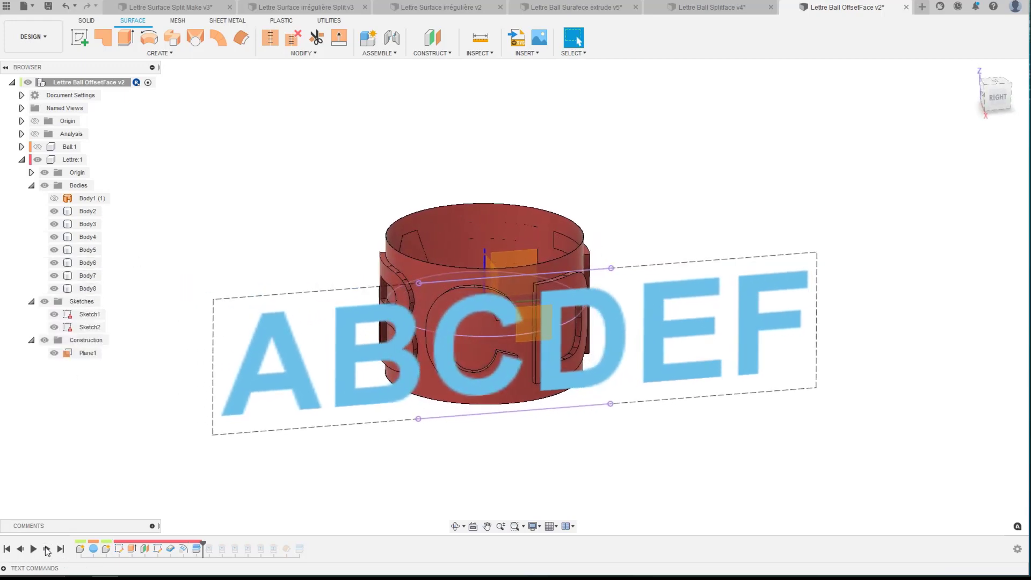
pyautogui.click(406, 252)
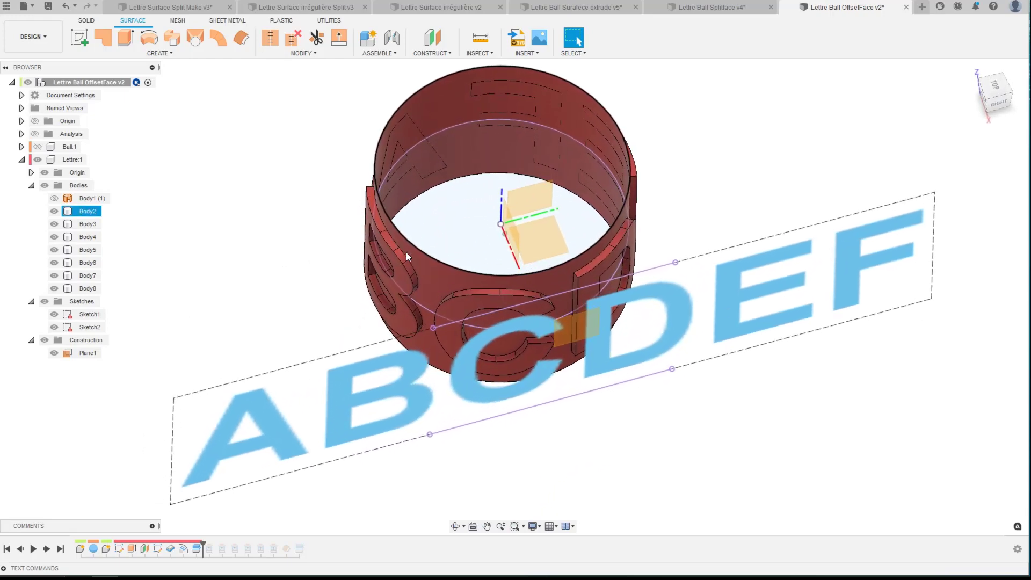
pyautogui.click(404, 258)
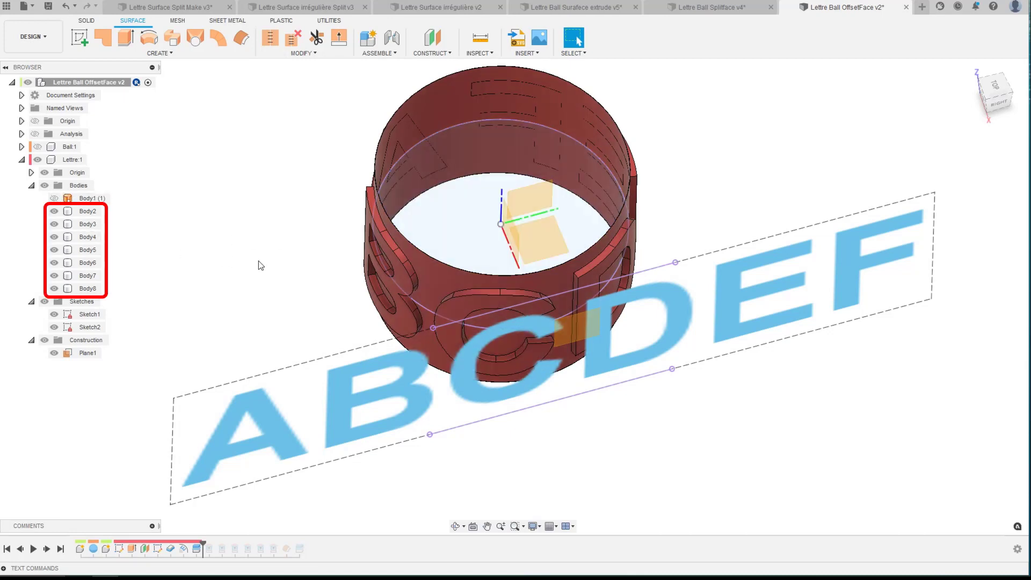
pyautogui.click(400, 272)
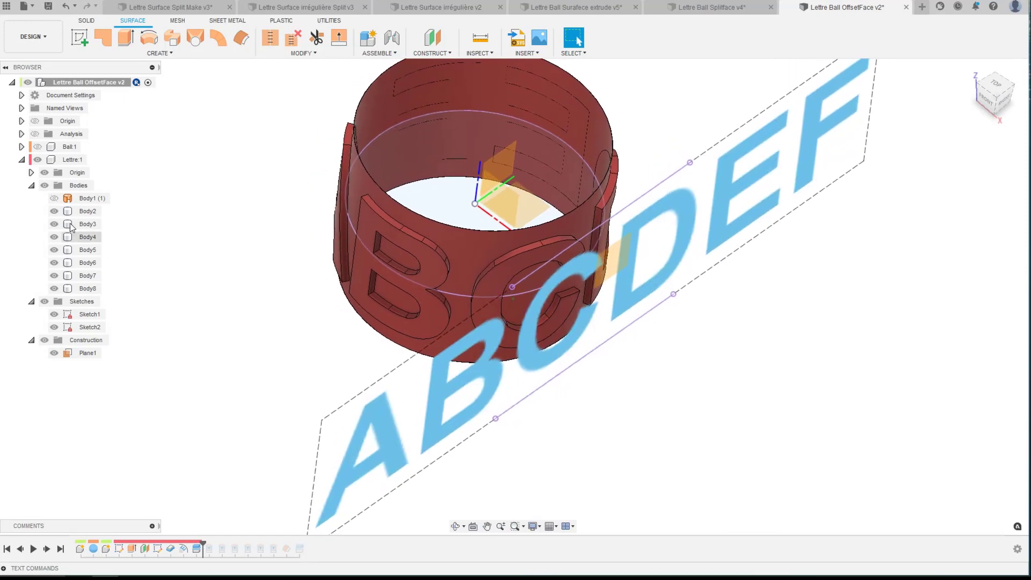
# Hide the ring Body2, the sketches and the origin of Lettre:1, leaving the separate letter bodies shown.
pyautogui.click(54, 211)
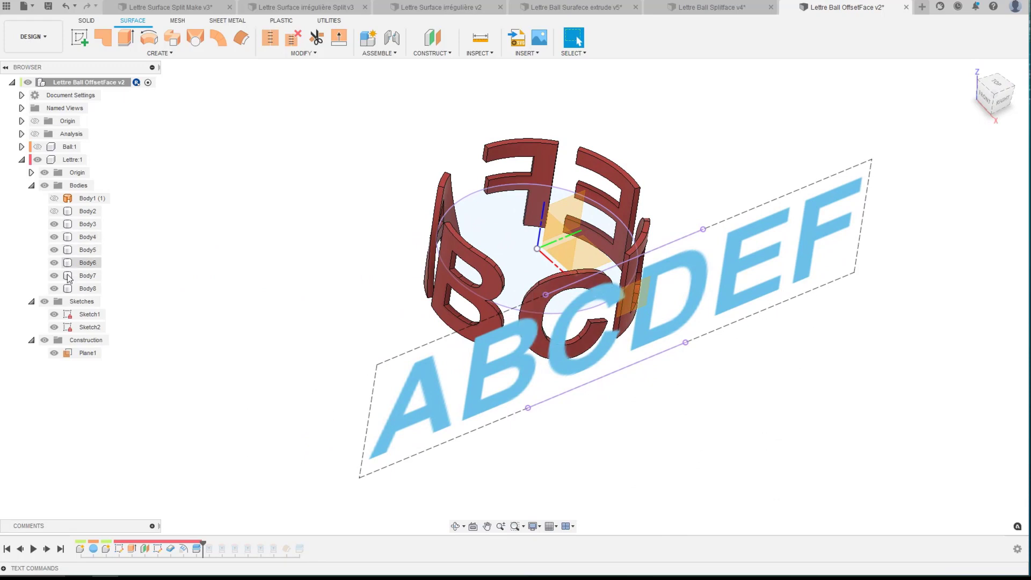
pyautogui.click(44, 302)
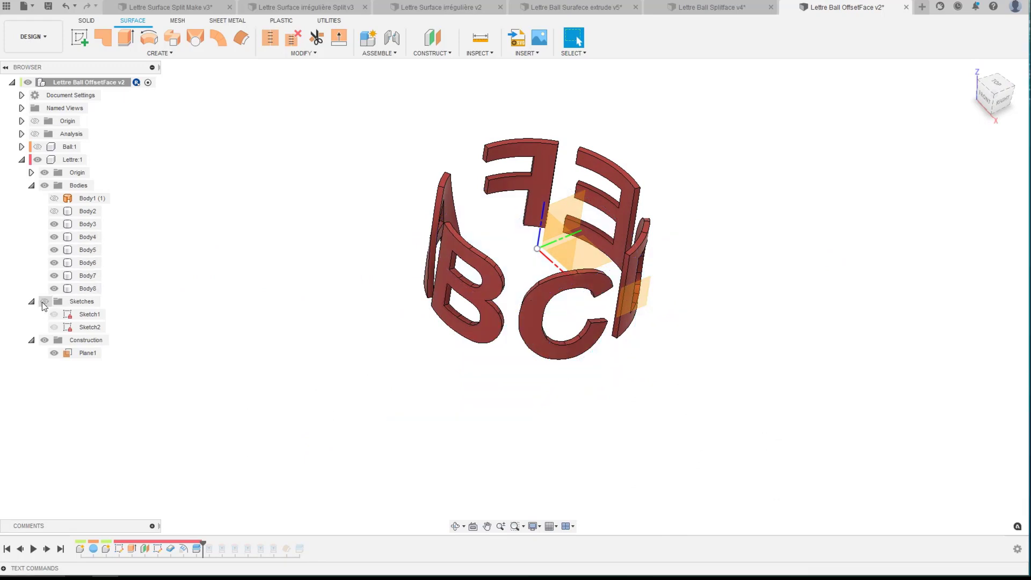
pyautogui.click(37, 157)
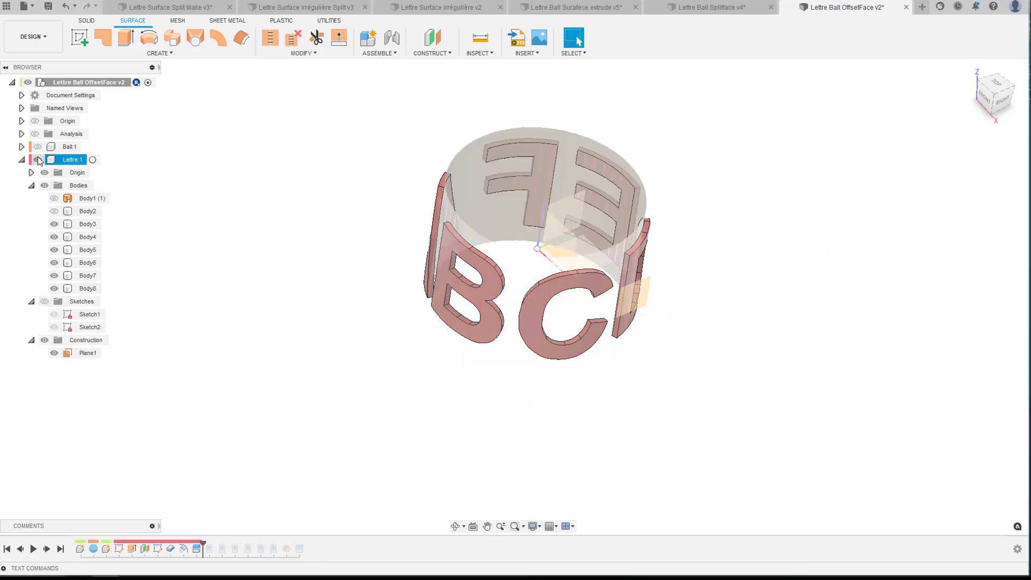
pyautogui.click(45, 172)
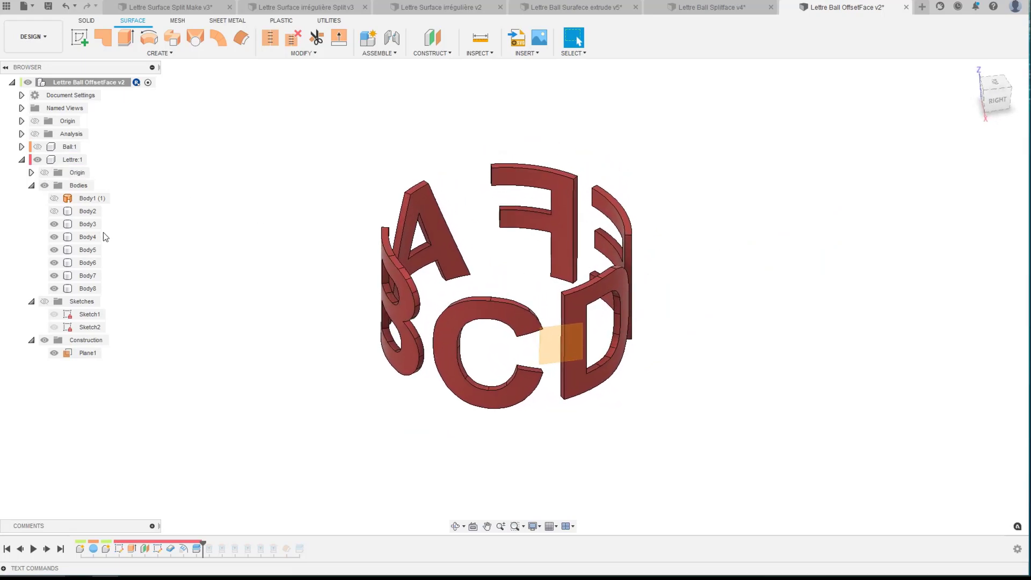
pyautogui.click(46, 549)
pyautogui.click(56, 327)
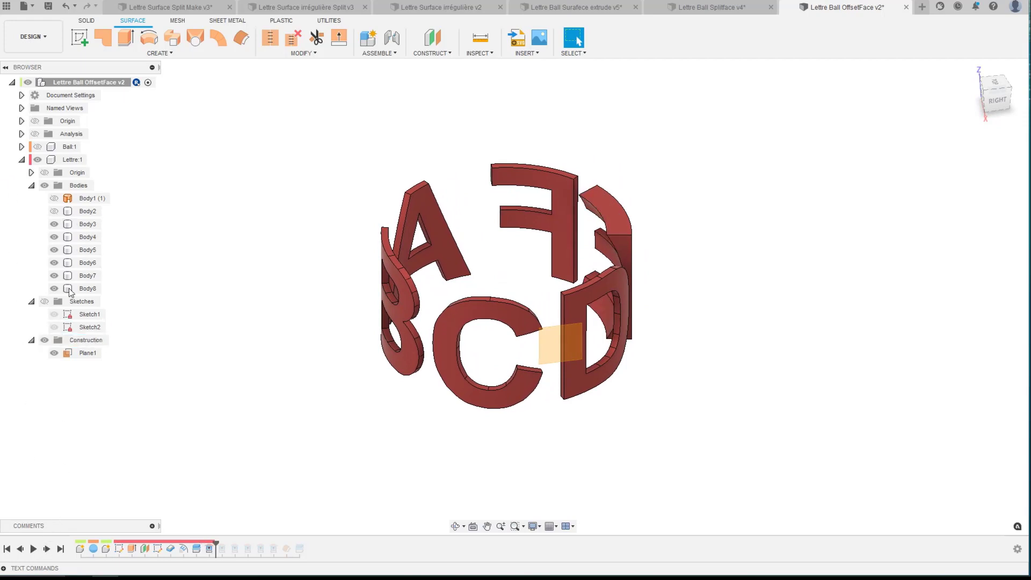
pyautogui.click(21, 548)
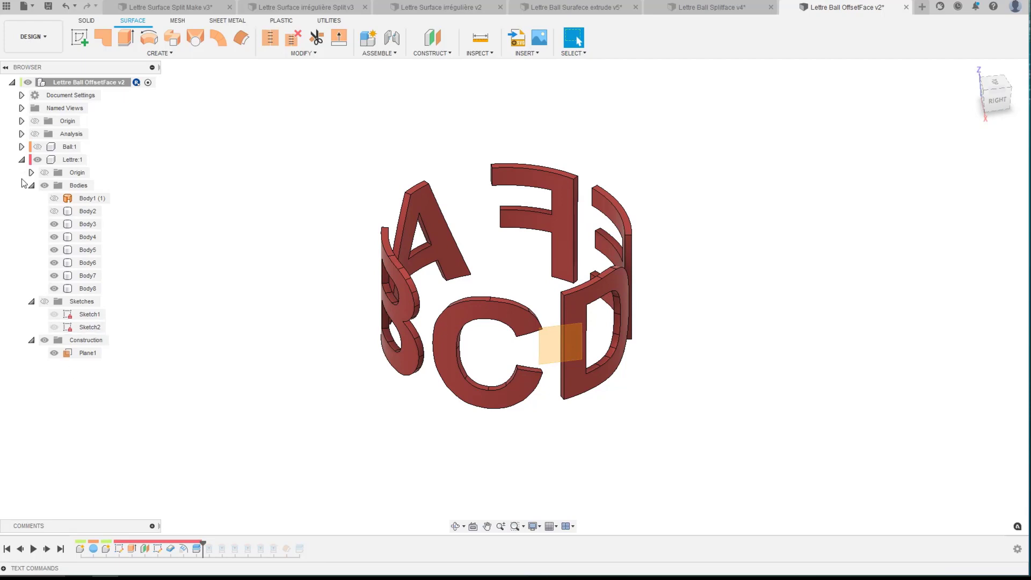
# Show the Ball component and inspect how the inner face of letter Body6 sits relative to the ball.
pyautogui.click(38, 147)
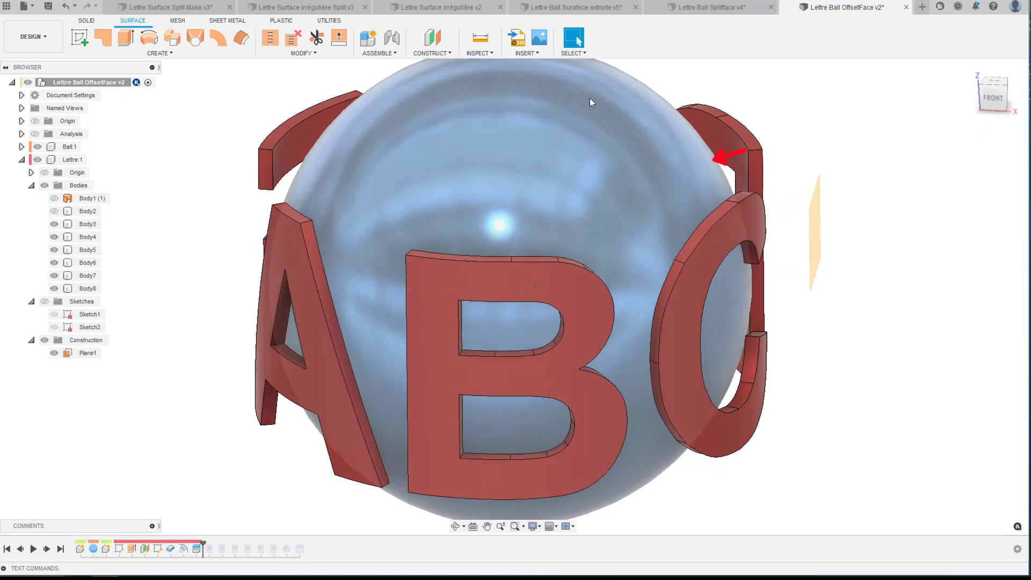
pyautogui.click(724, 142)
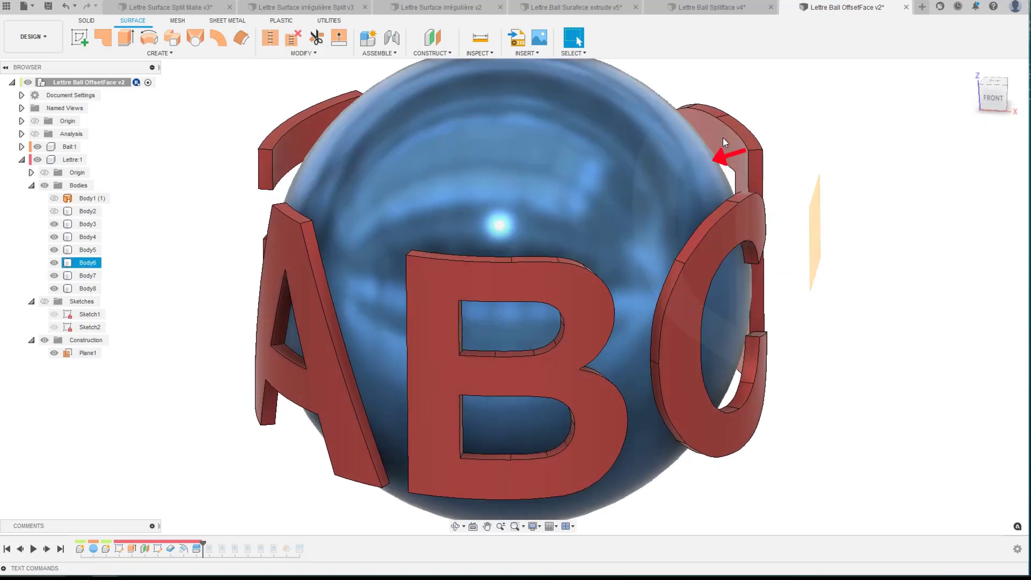
pyautogui.scroll(-2, 658, 165)
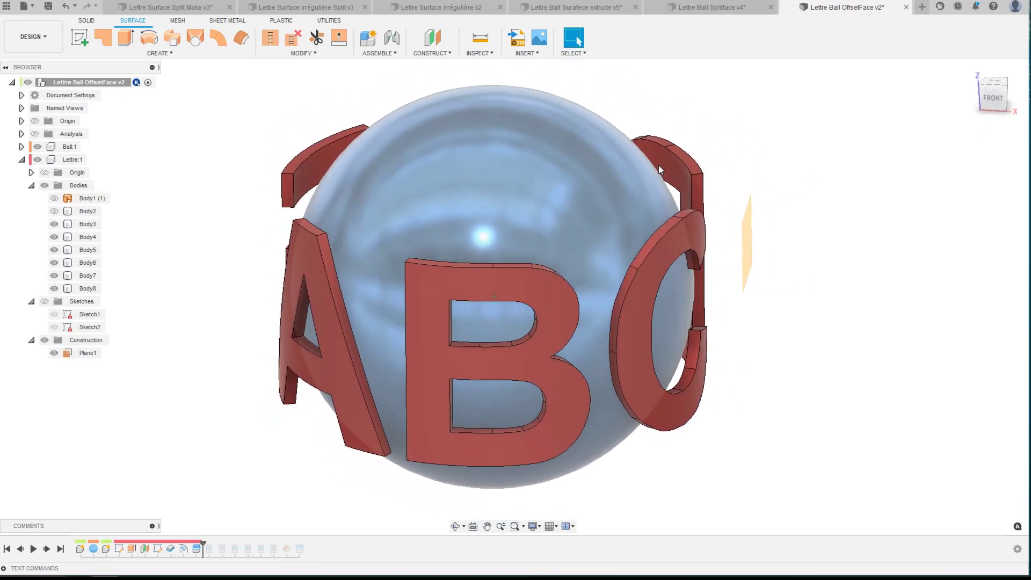
pyautogui.click(658, 166)
# Review the solid modify commands and select the inner face of letter Body6 that faces the ball.
pyautogui.click(87, 21)
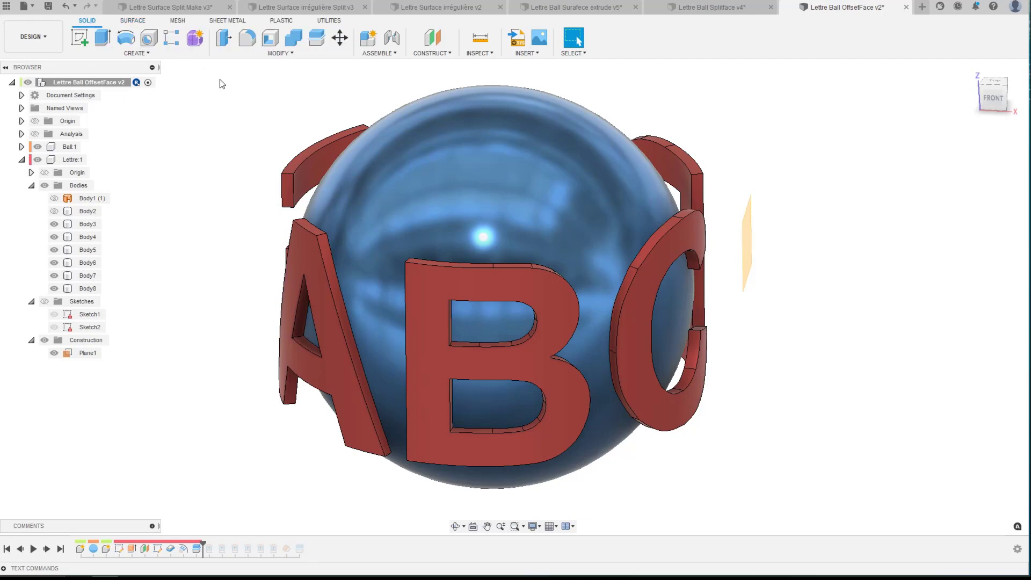
pyautogui.click(276, 54)
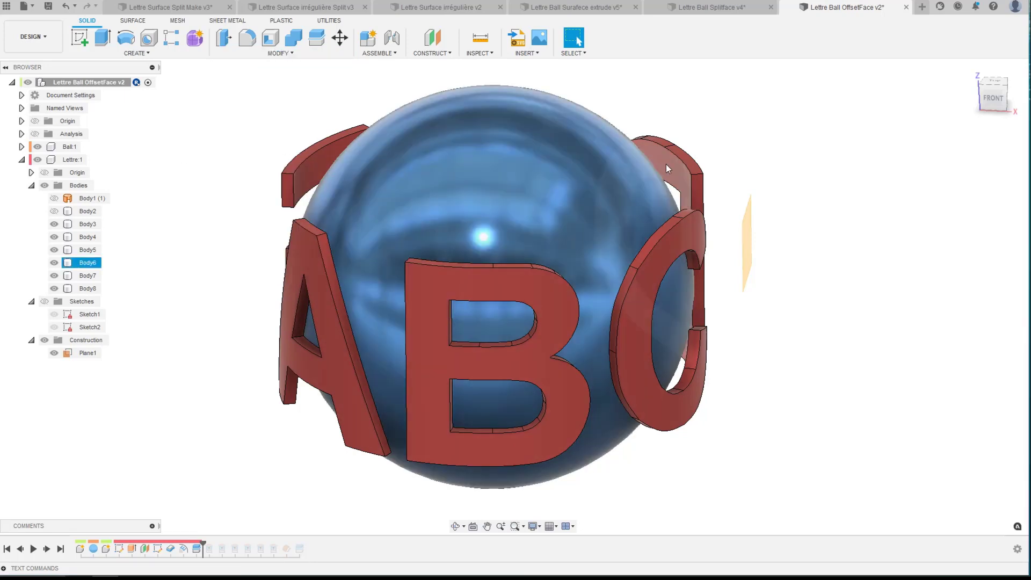
pyautogui.keyDown('shift'); pyautogui.moveTo(667, 164); pyautogui.dragTo(651, 177, button='middle'); pyautogui.keyUp('shift')
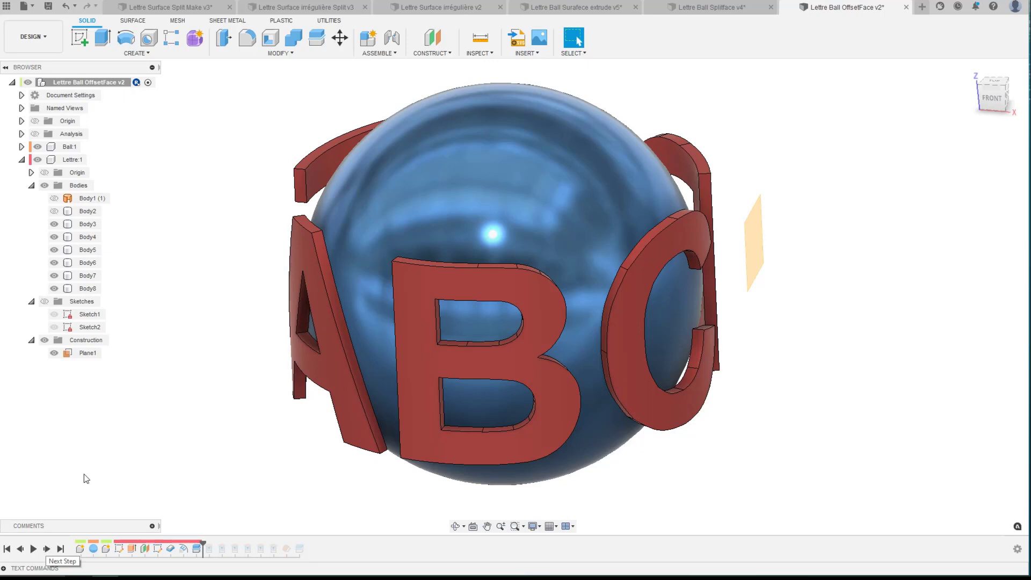
pyautogui.keyDown('shift'); pyautogui.moveTo(290, 478); pyautogui.dragTo(626, 167, button='middle'); pyautogui.keyUp('shift')
pyautogui.click(617, 178)
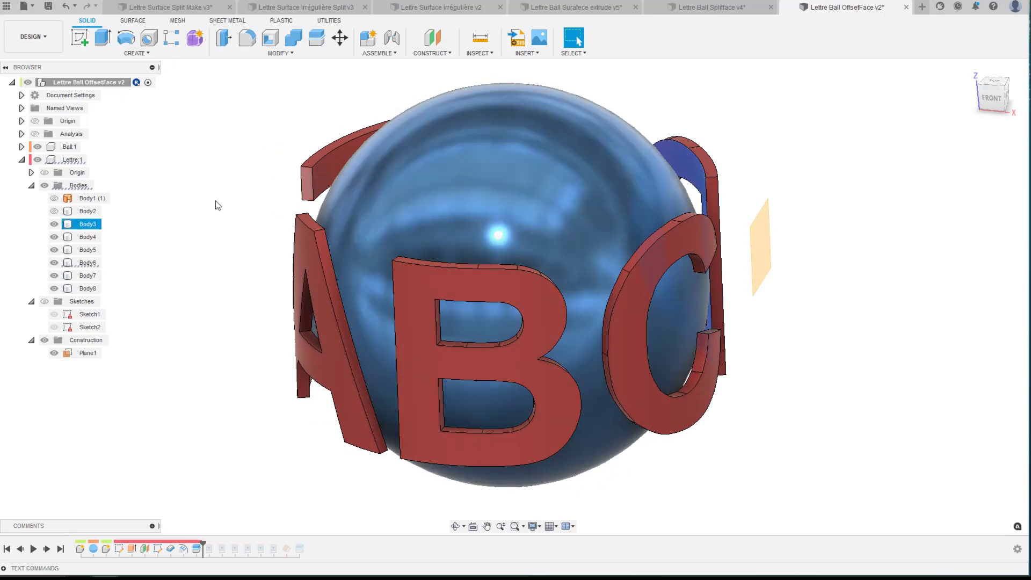
# Advance the history to the first Replace Face feature and clear its source and target faces.
pyautogui.click(47, 548)
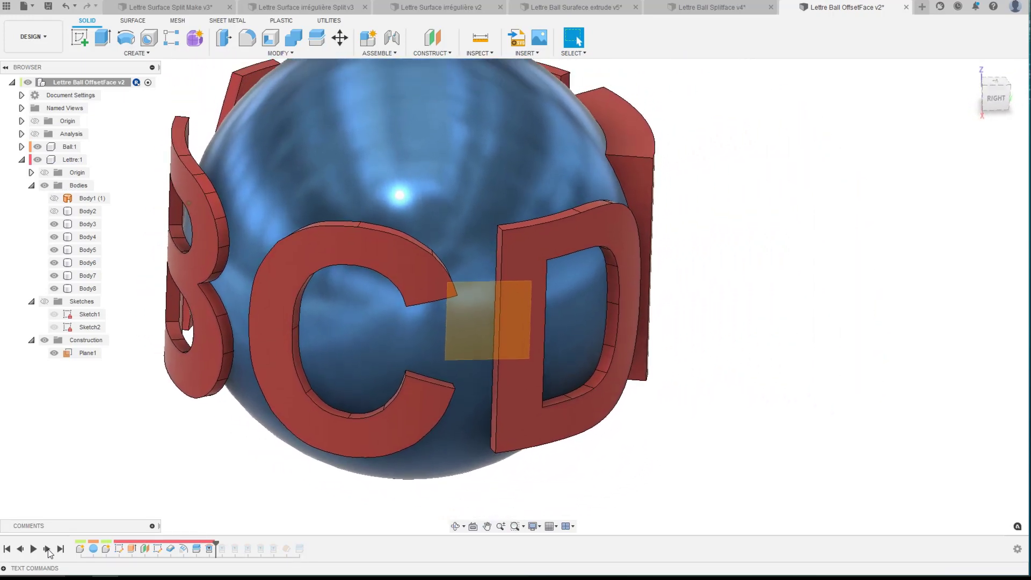
pyautogui.rightClick(210, 550)
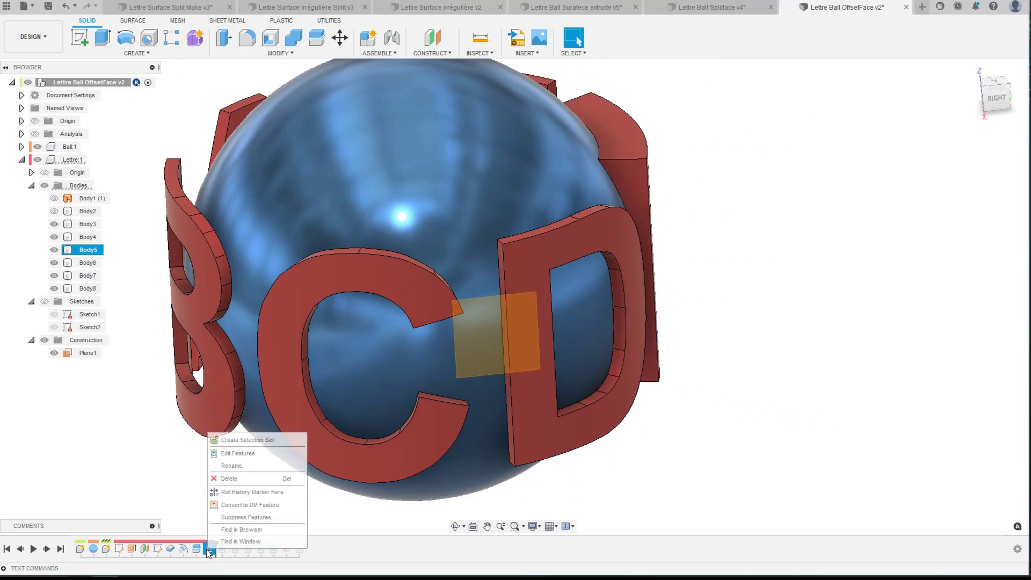
pyautogui.click(228, 454)
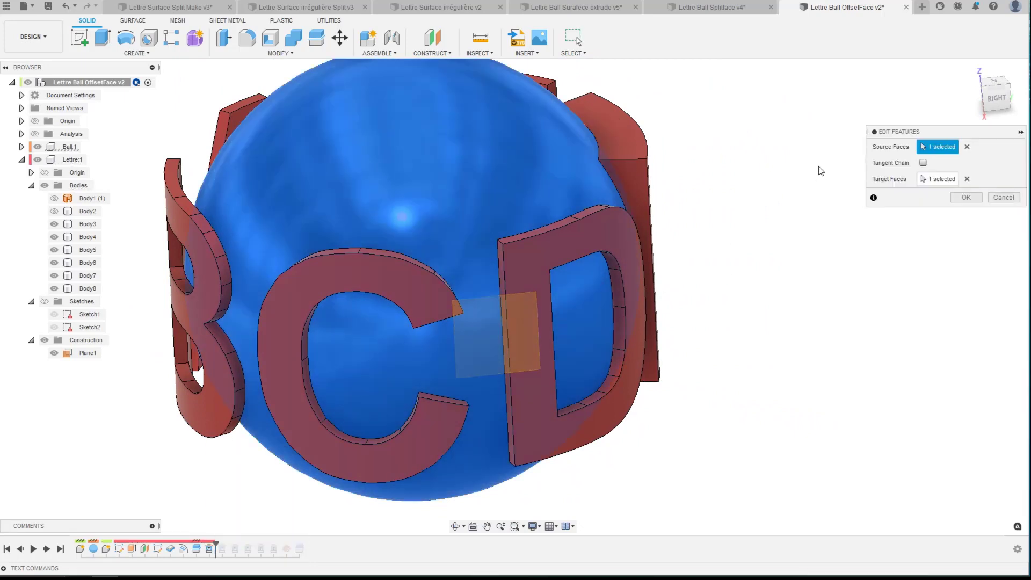
pyautogui.click(966, 147)
pyautogui.click(967, 179)
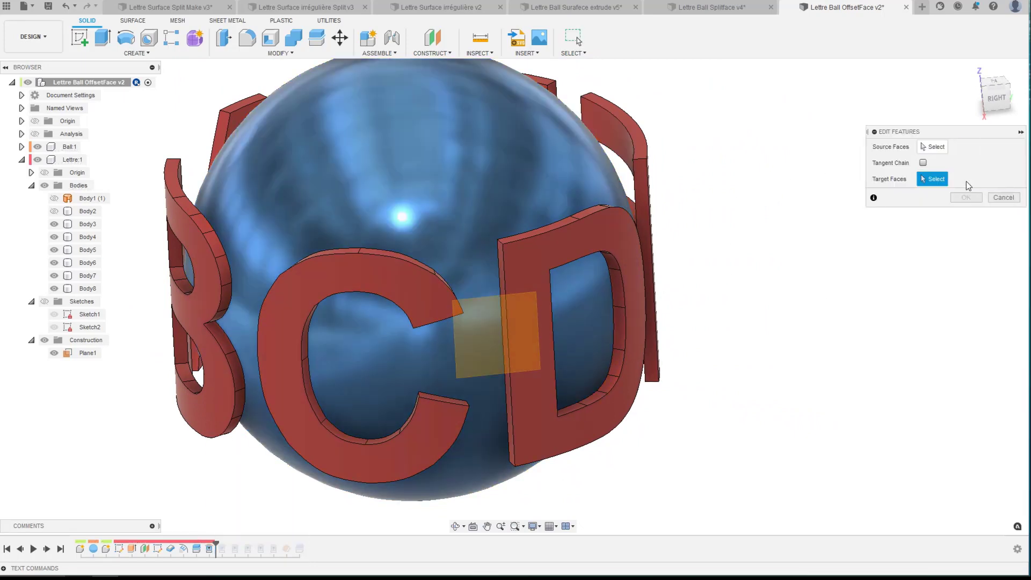
# Set the inner face of letter Body5 as the source face and the ball's surface as the target face of the replacement.
pyautogui.click(936, 147)
pyautogui.click(580, 152)
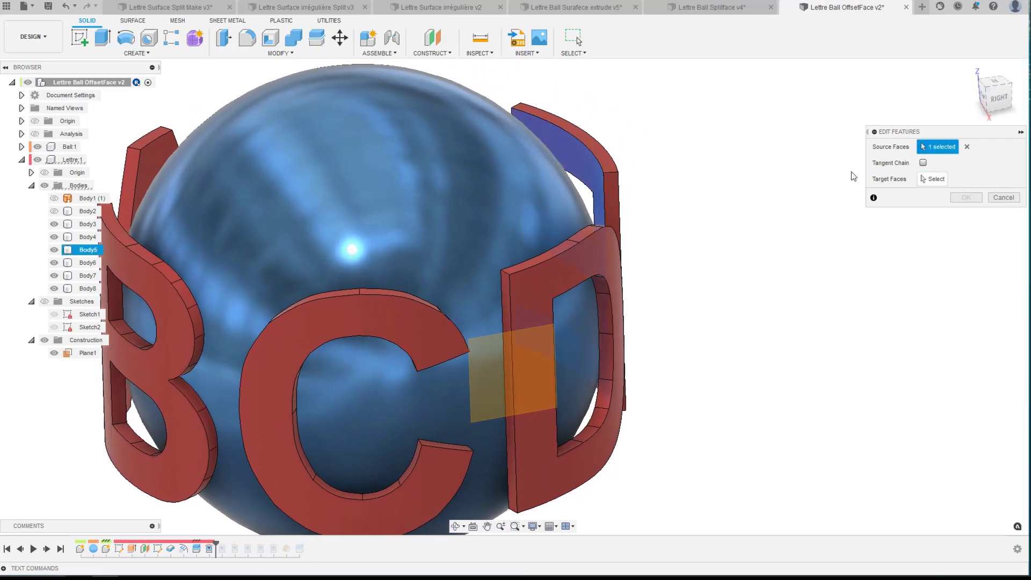
pyautogui.click(925, 179)
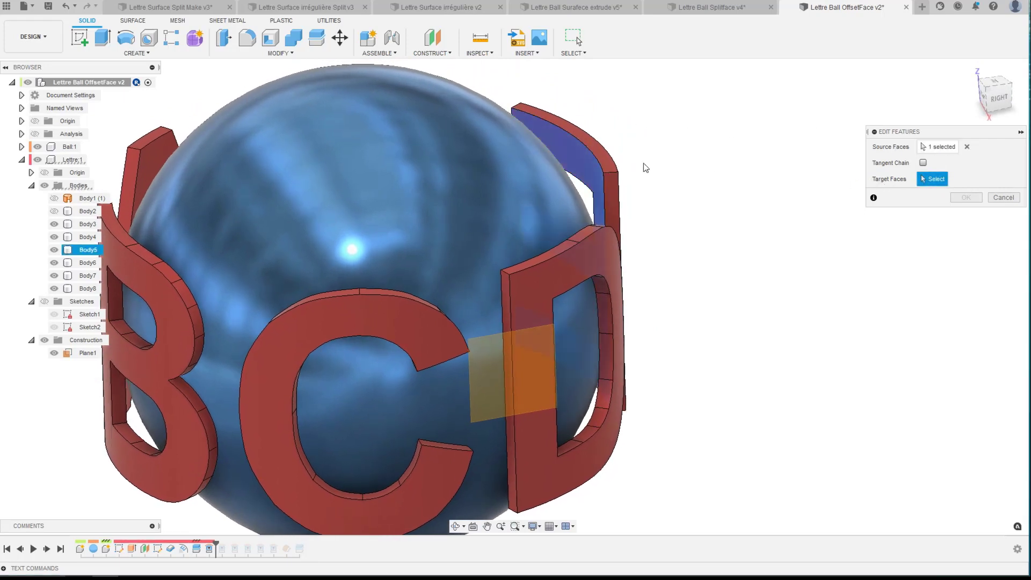
pyautogui.click(483, 200)
pyautogui.keyDown('shift'); pyautogui.moveTo(483, 200); pyautogui.dragTo(586, 193, button='middle'); pyautogui.keyUp('shift')
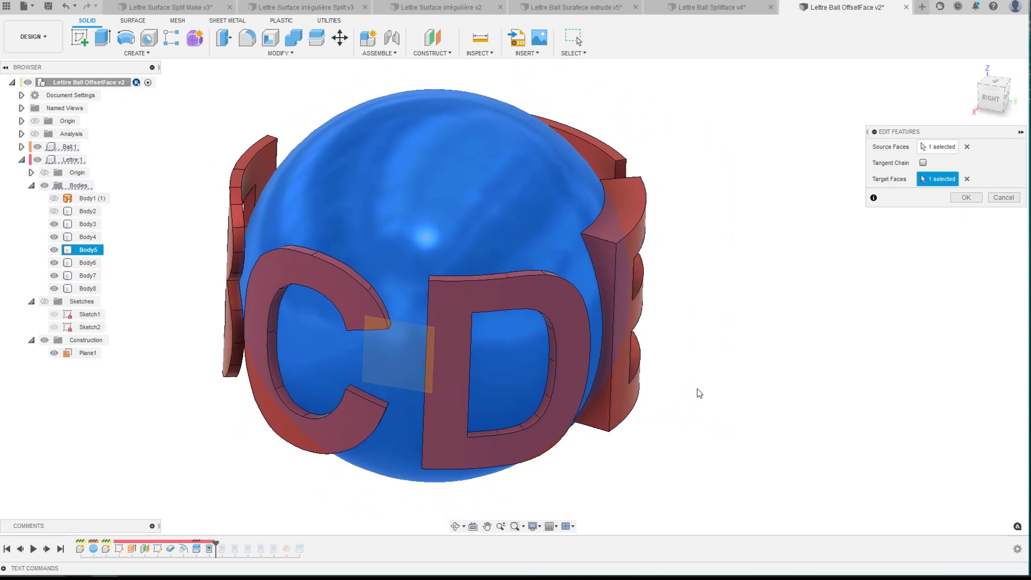
pyautogui.press('Return')
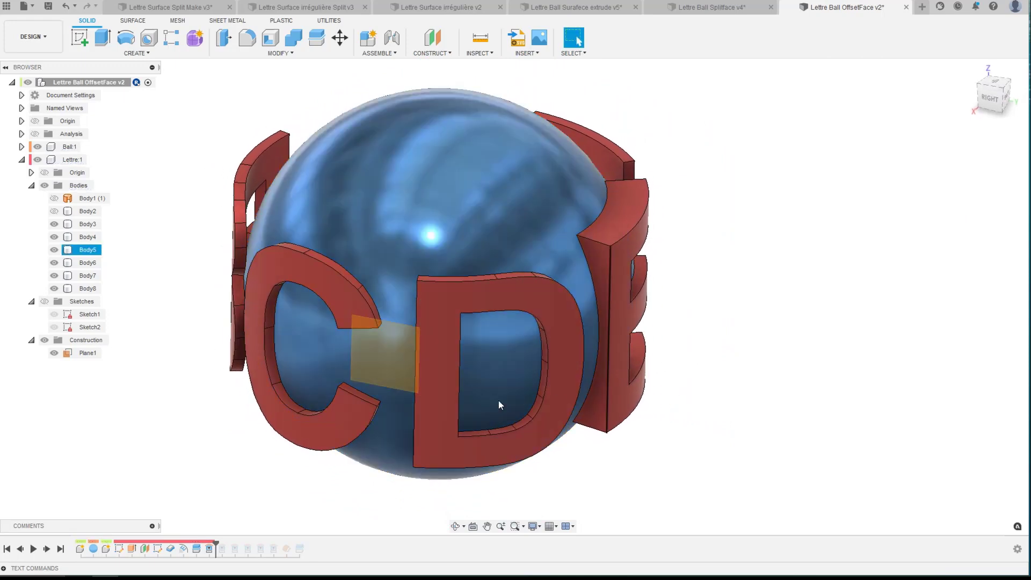
# Advance the history through the remaining five face replacements and inspect the letters' contact with the ball from several sides.
pyautogui.click(47, 549)
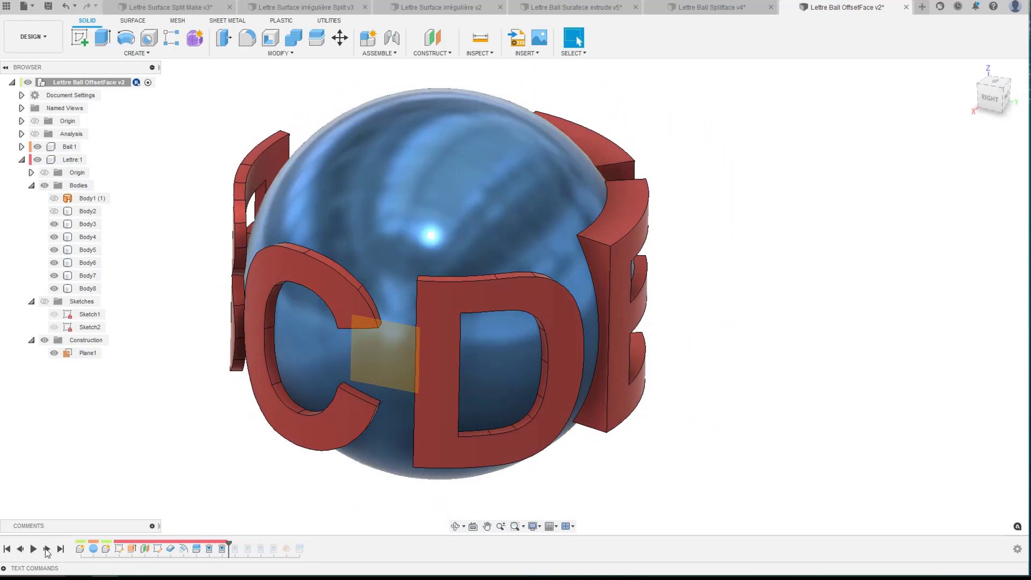
pyautogui.click(46, 550)
pyautogui.click(46, 550)
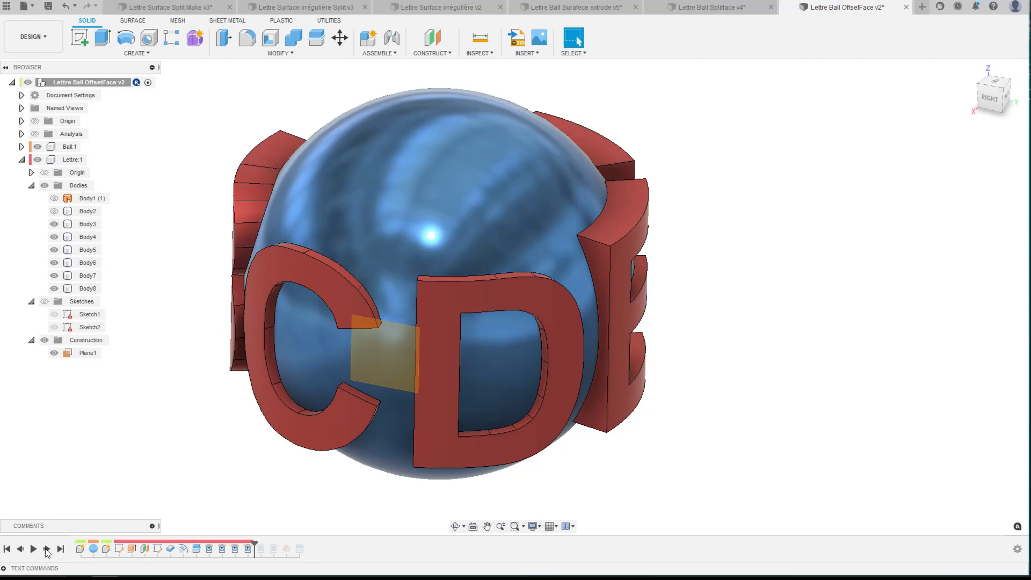
pyautogui.click(47, 550)
pyautogui.click(46, 550)
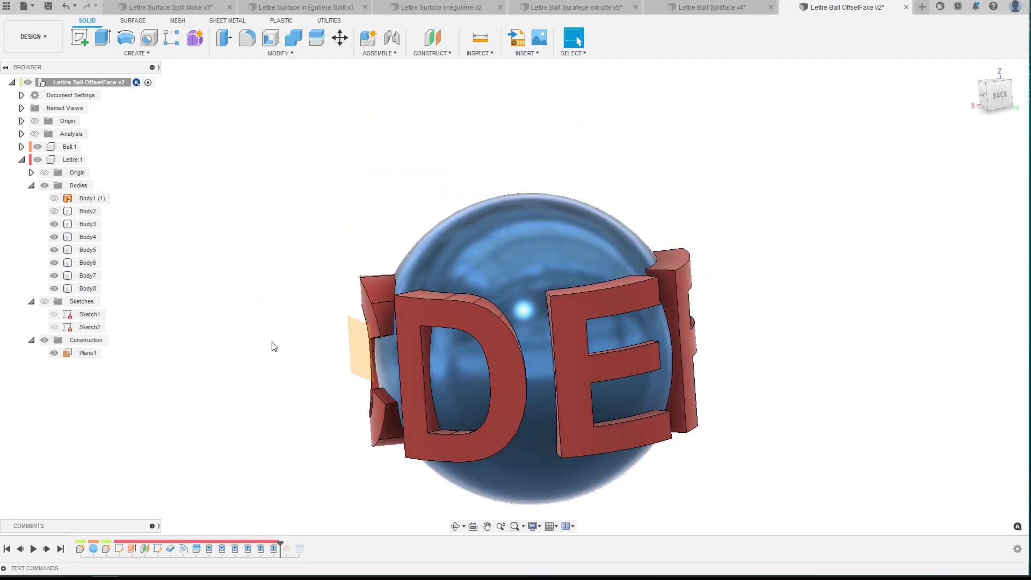
pyautogui.click(556, 350)
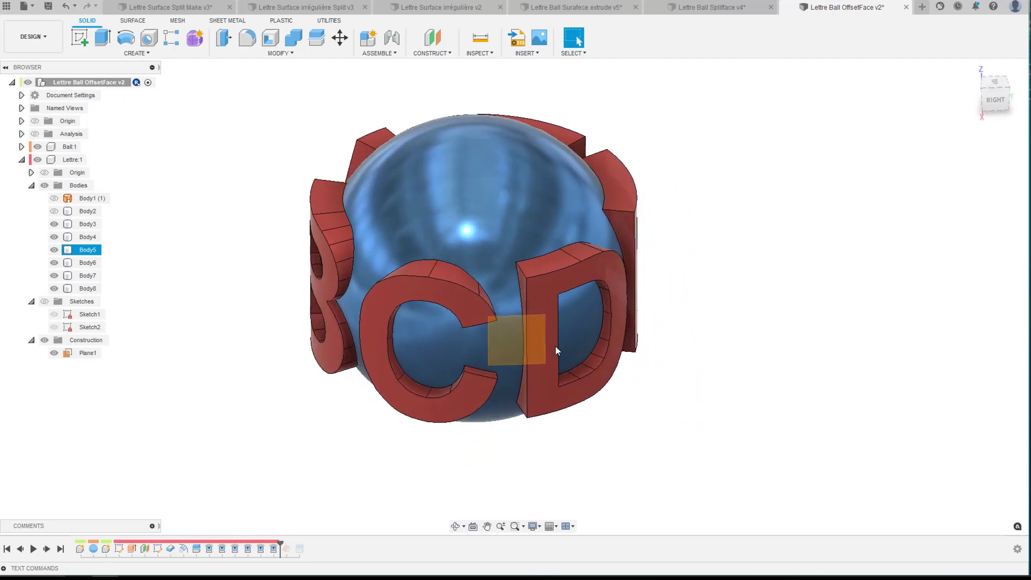
pyautogui.click(556, 346)
pyautogui.click(579, 273)
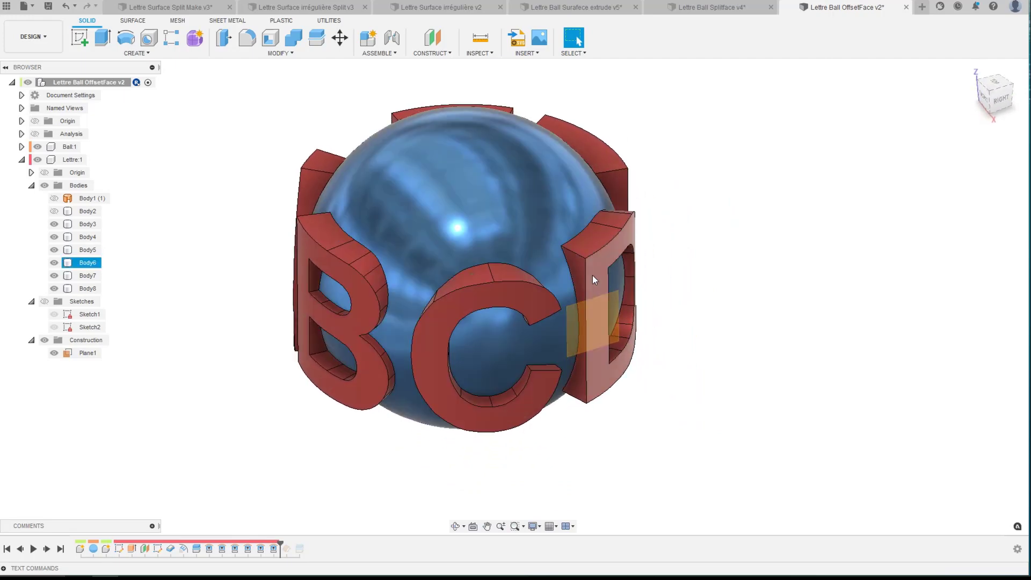
# Open the Emboss feature that made the letters to check its depth, and close it without changes.
pyautogui.click(173, 479)
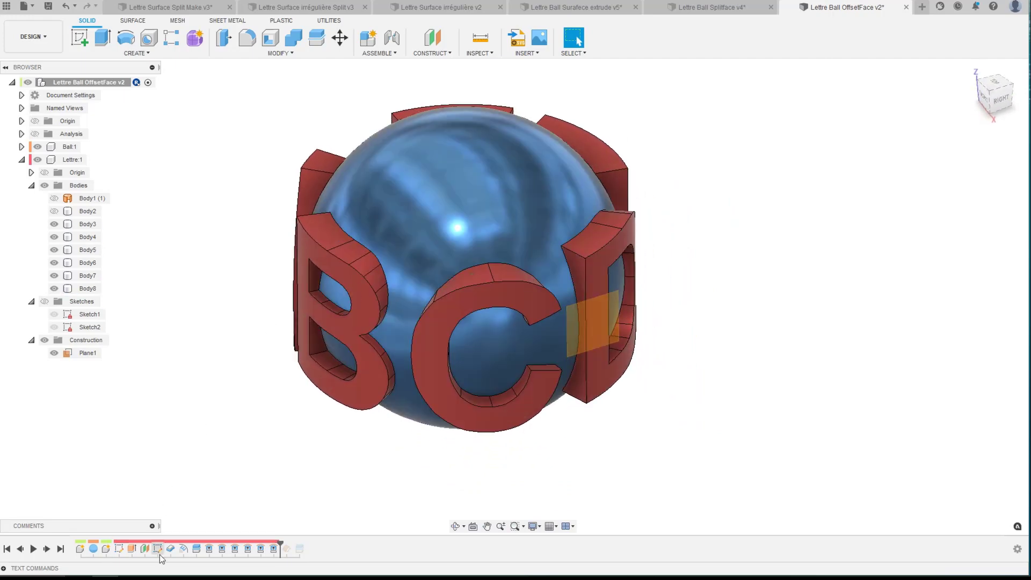
pyautogui.click(184, 550)
pyautogui.rightClick(184, 550)
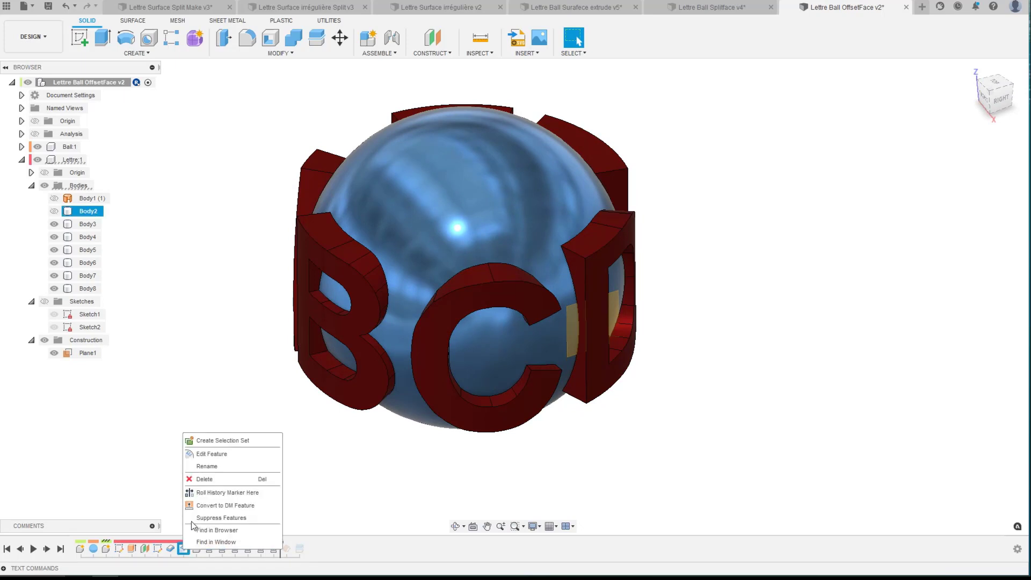
pyautogui.click(197, 456)
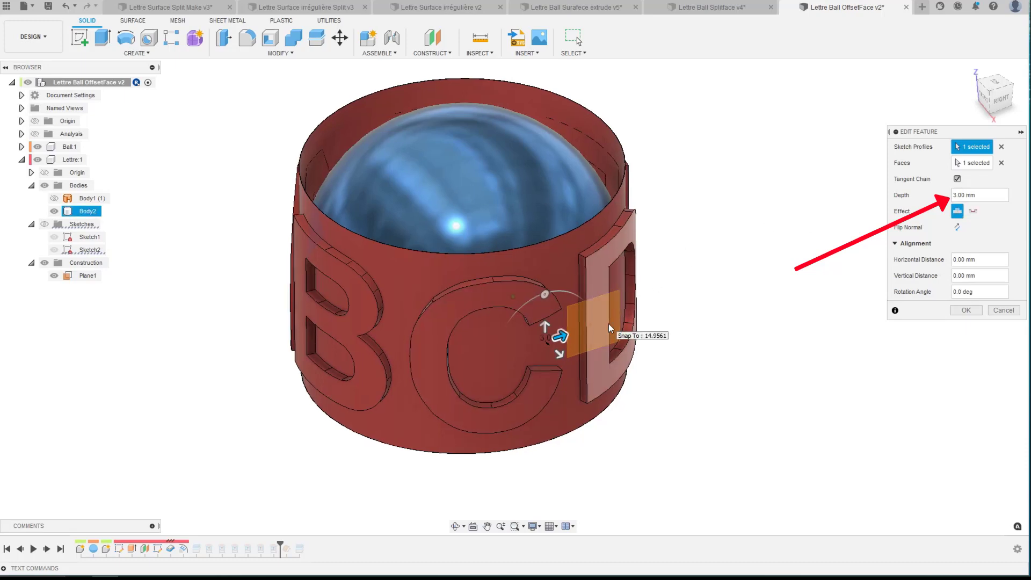
pyautogui.keyDown('shift'); pyautogui.moveTo(610, 328); pyautogui.dragTo(591, 314, button='middle'); pyautogui.keyUp('shift')
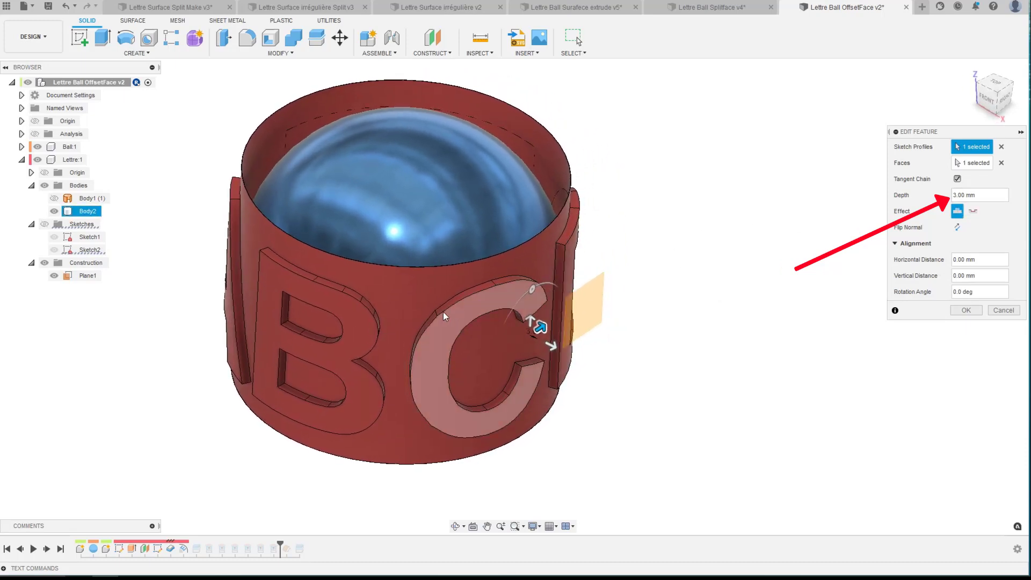
pyautogui.press('Return')
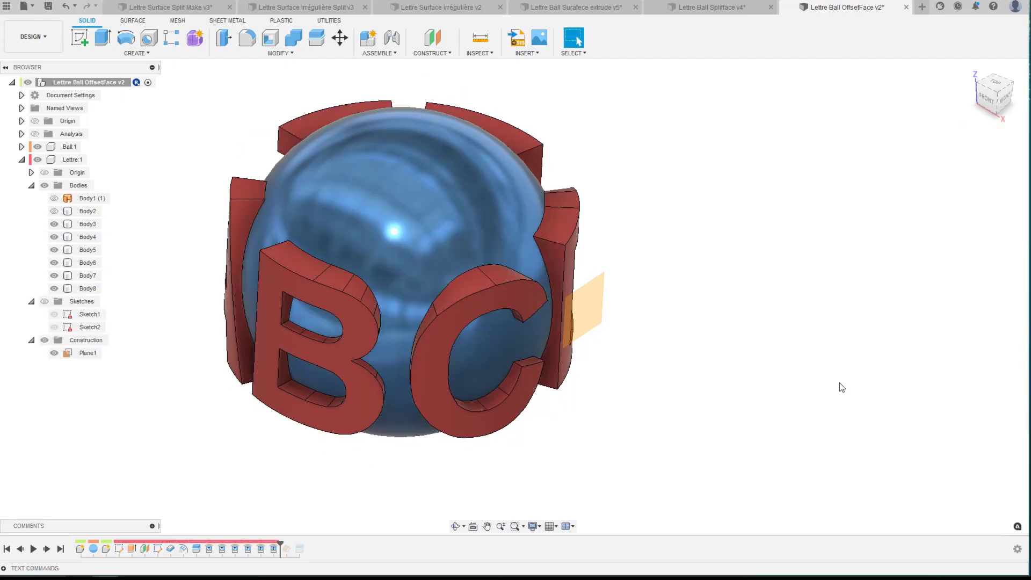
# Select the ball's surface, review the surface creation commands, and advance the history to the Offset surface feature.
pyautogui.keyDown('shift'); pyautogui.moveTo(561, 378); pyautogui.dragTo(463, 395, button='middle'); pyautogui.keyUp('shift')
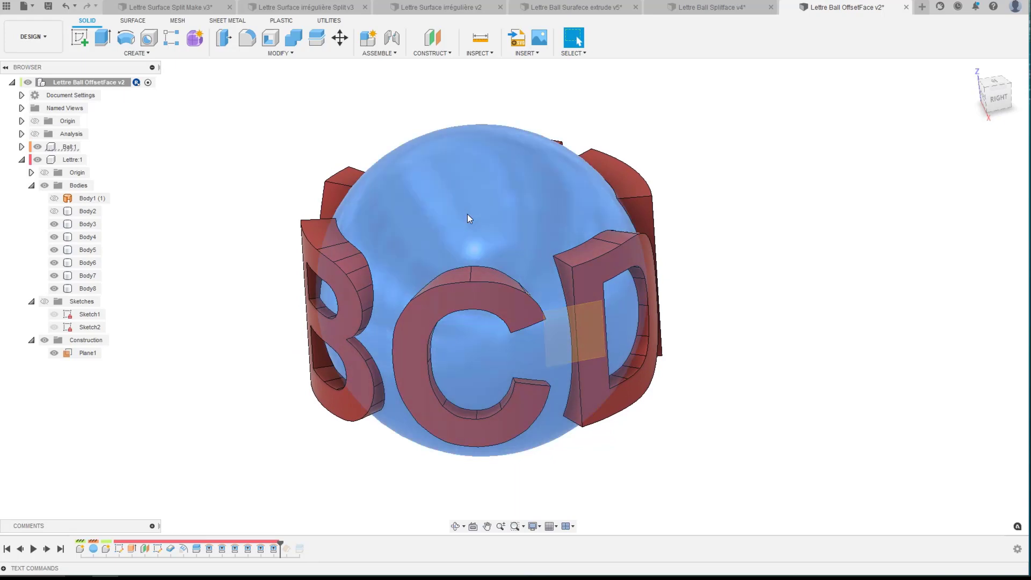
pyautogui.click(467, 218)
pyautogui.click(133, 21)
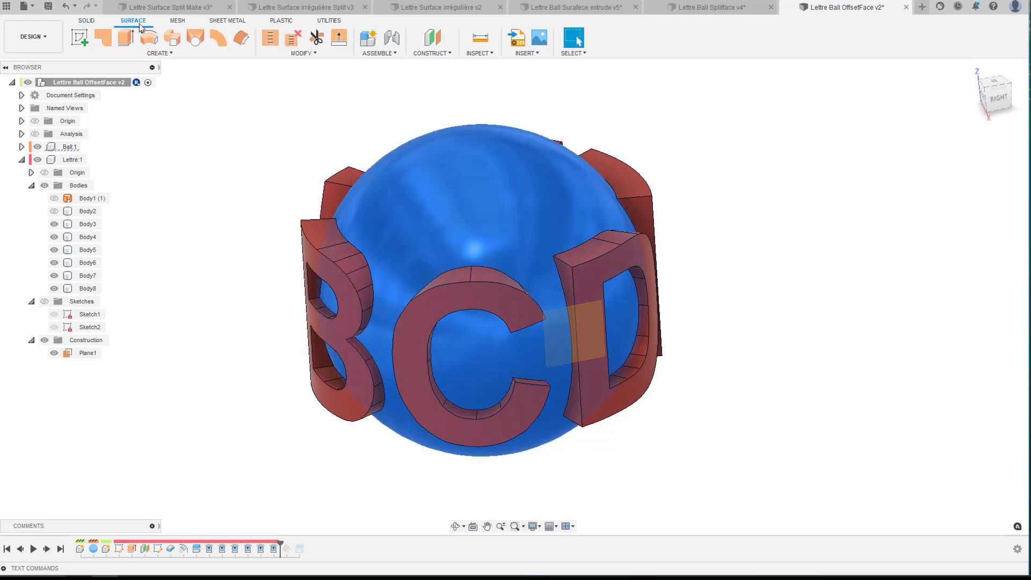
pyautogui.click(156, 52)
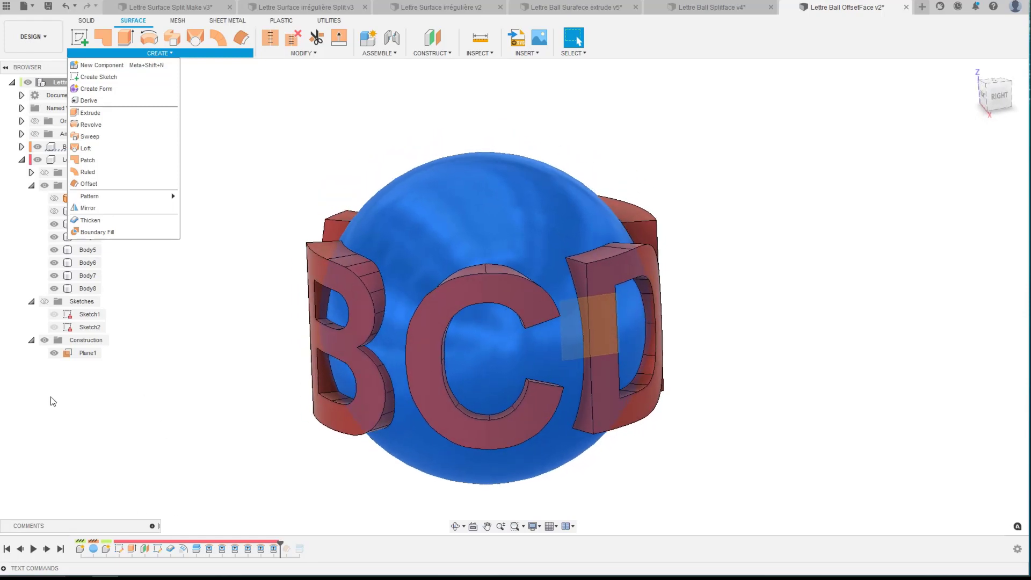
pyautogui.click(47, 550)
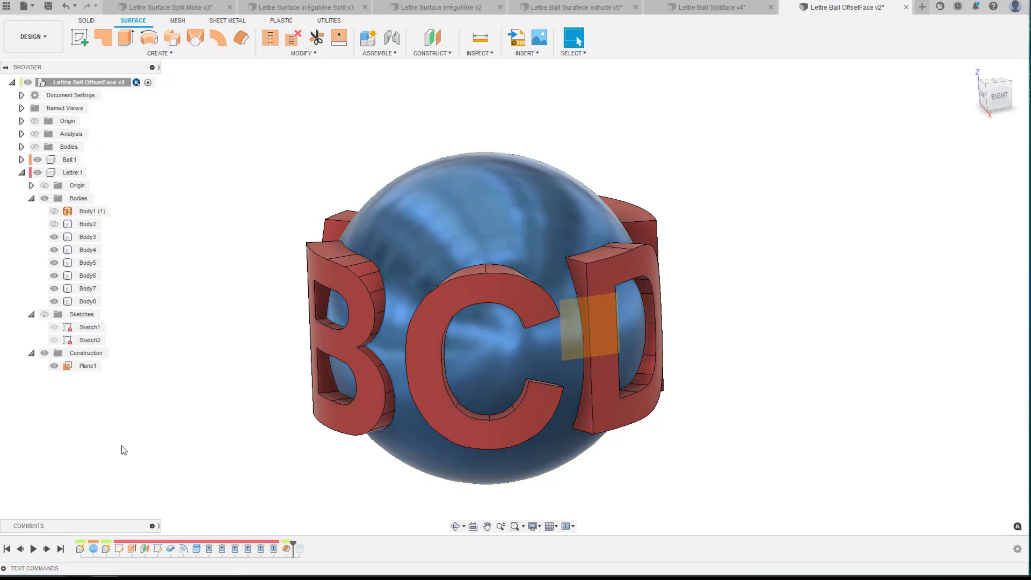
# Look for the offset surface among the Lettre:1 and Ball:1 bodies, and show the top-level Bodies folder.
pyautogui.click(55, 212)
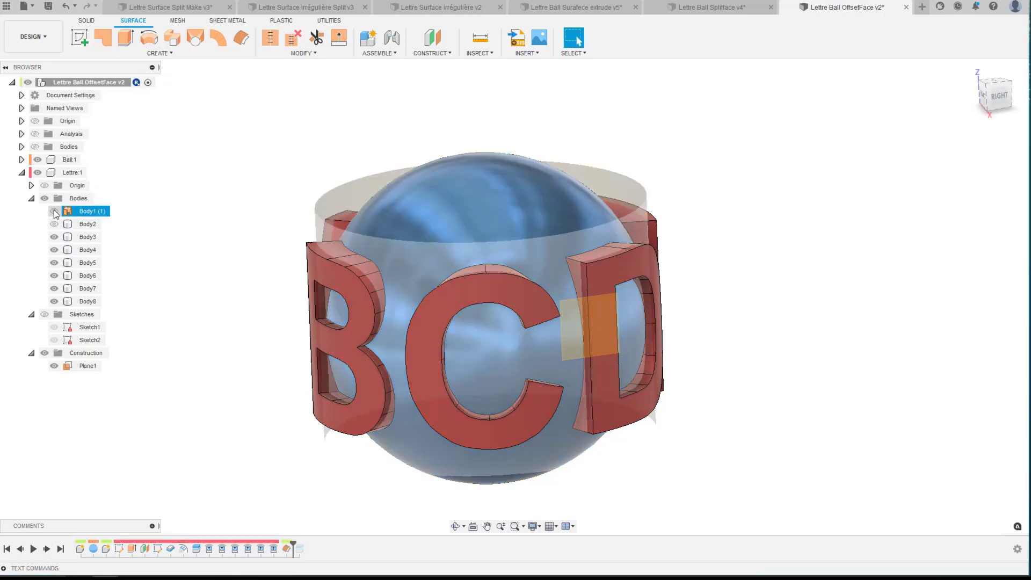
pyautogui.click(54, 211)
pyautogui.click(55, 212)
pyautogui.click(54, 211)
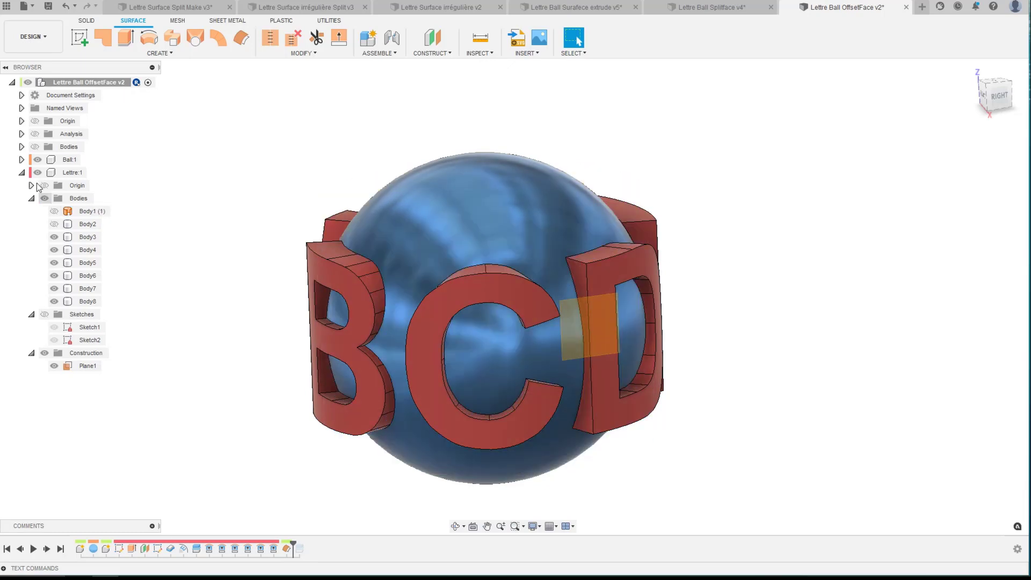
pyautogui.click(22, 159)
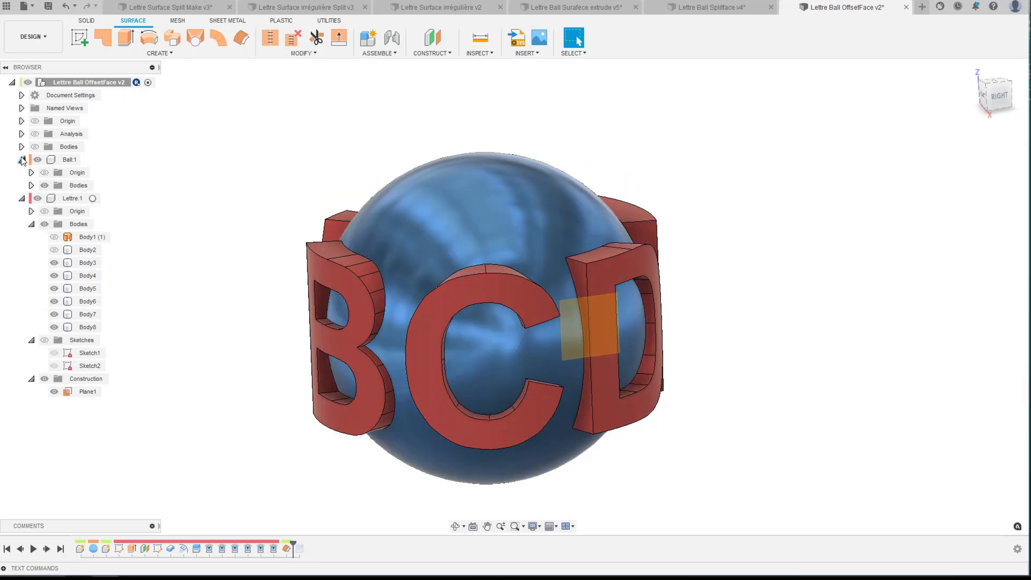
pyautogui.click(31, 186)
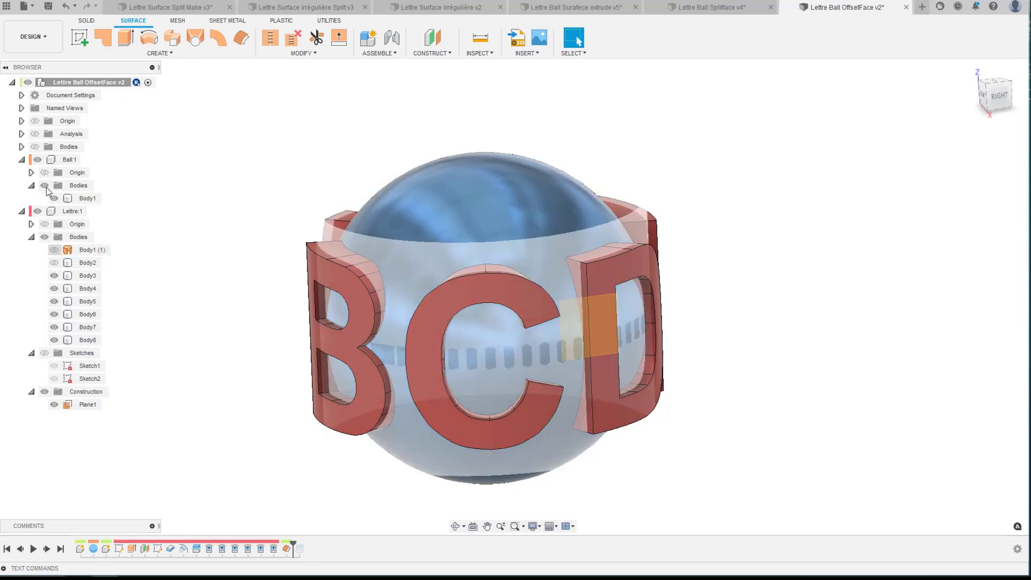
pyautogui.click(35, 147)
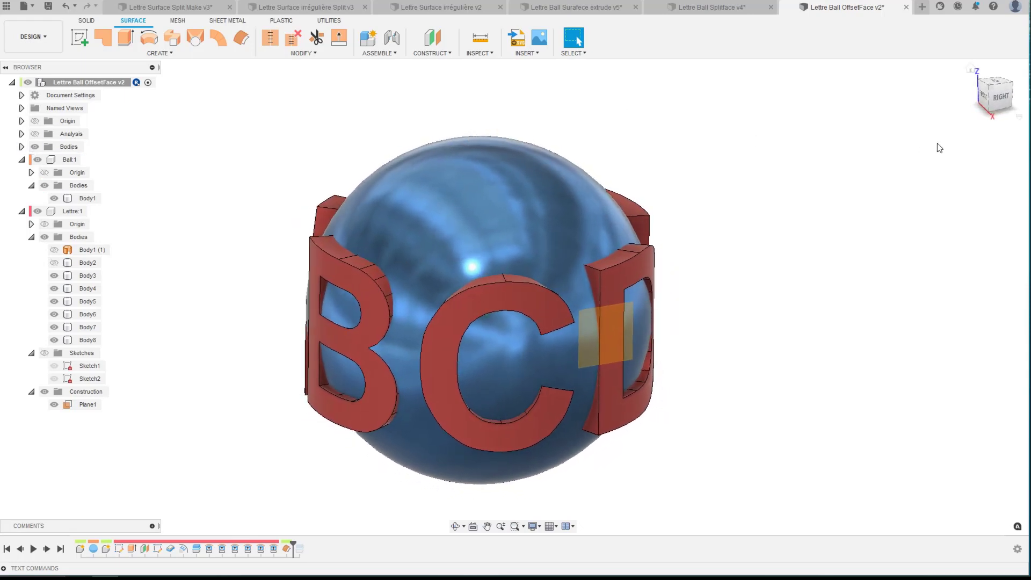
# Preview a Section Analysis through the ball and letters to inspect the offset surface, and cancel it.
pyautogui.click(472, 54)
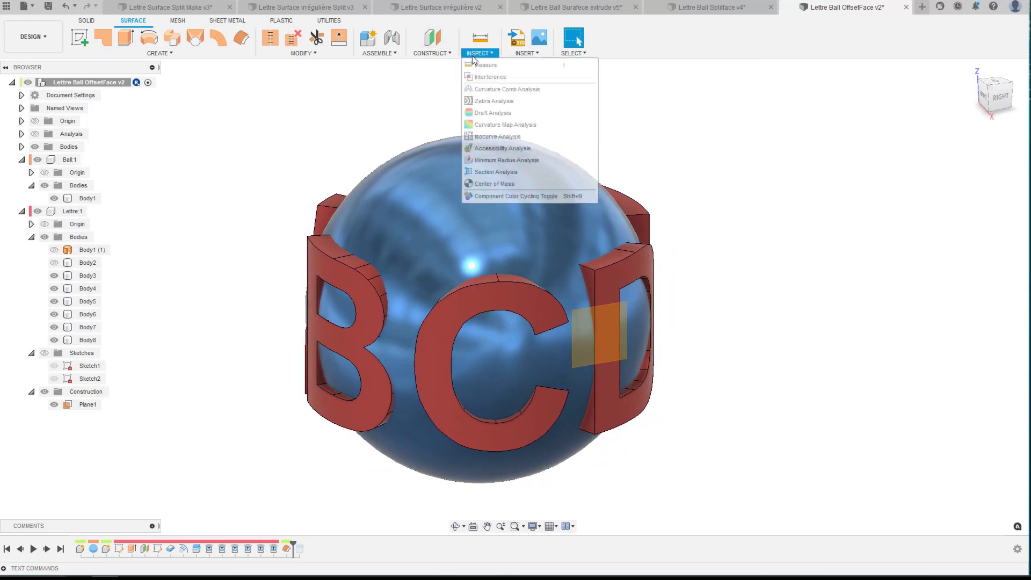
pyautogui.click(483, 172)
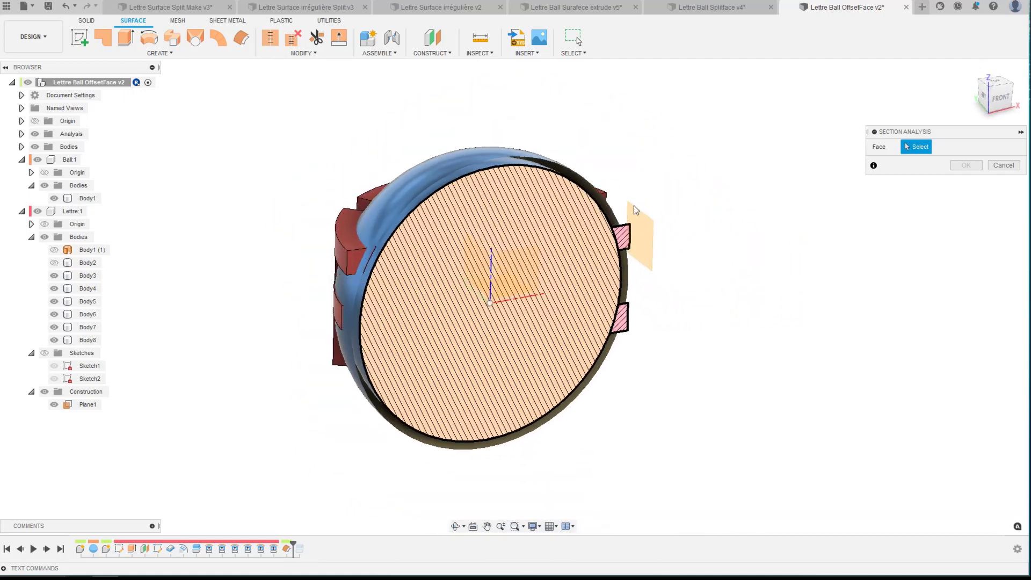
pyautogui.click(1002, 166)
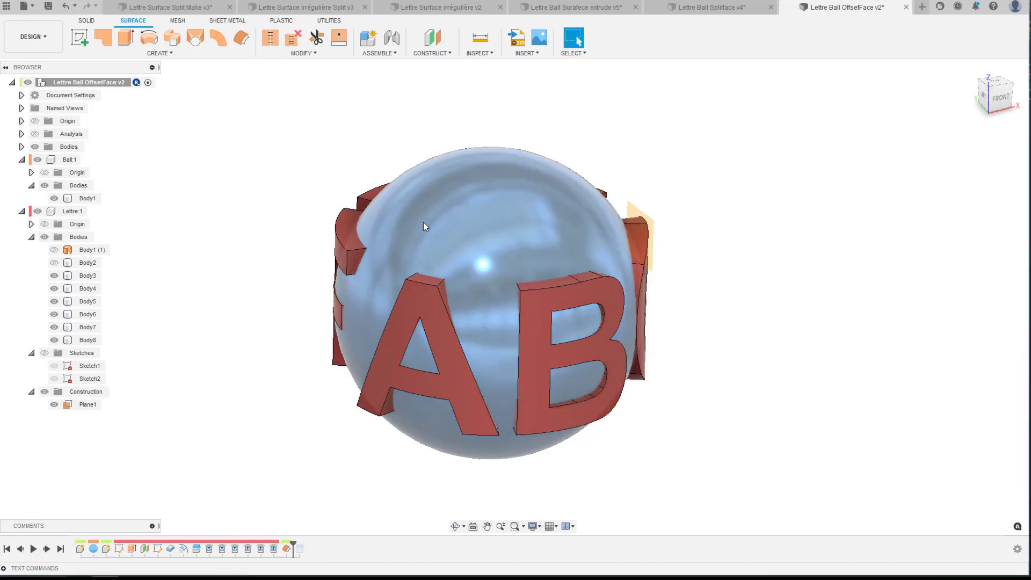
# Advance the history to the final feature, which splits the letter bodies with the offset surface.
pyautogui.click(47, 549)
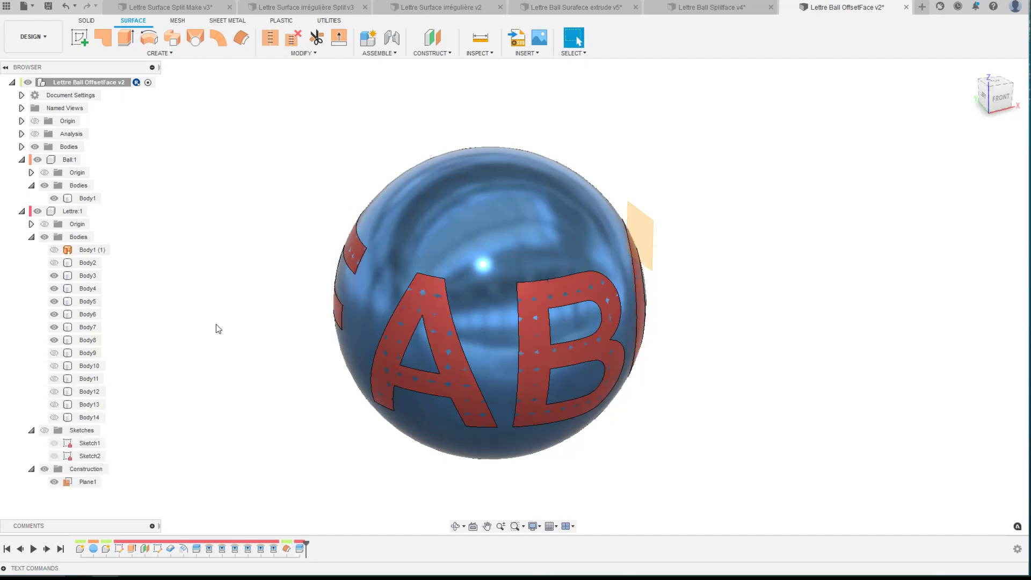
# Show Body9 through Body14 in the Lettre:1 component to view the outer portions of the split letters.
pyautogui.click(55, 352)
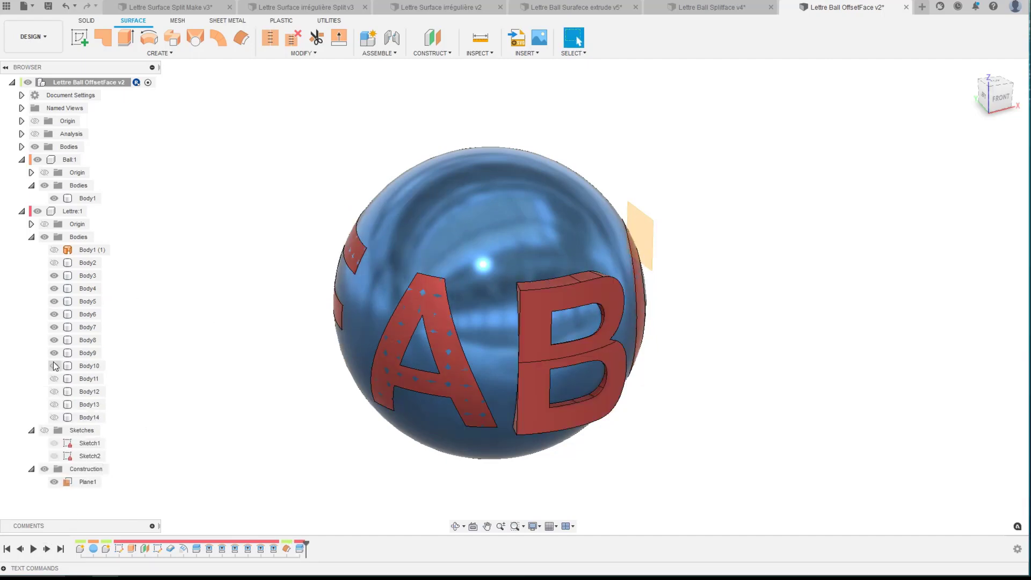
pyautogui.click(55, 366)
pyautogui.click(54, 379)
pyautogui.click(55, 391)
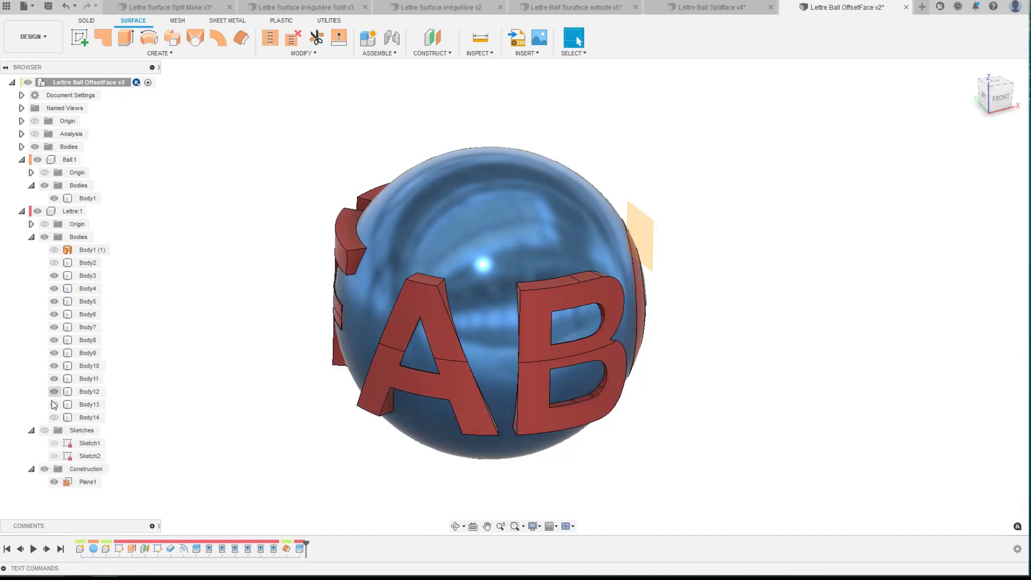
pyautogui.click(54, 405)
pyautogui.click(55, 417)
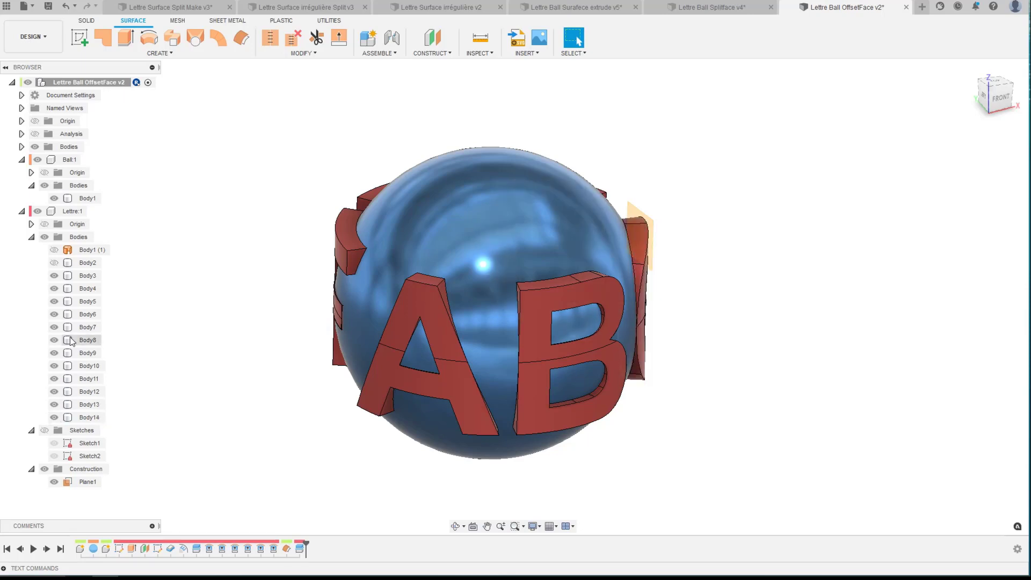
pyautogui.keyDown('shift'); pyautogui.moveTo(246, 248); pyautogui.dragTo(376, 214, button='middle'); pyautogui.keyUp('shift')
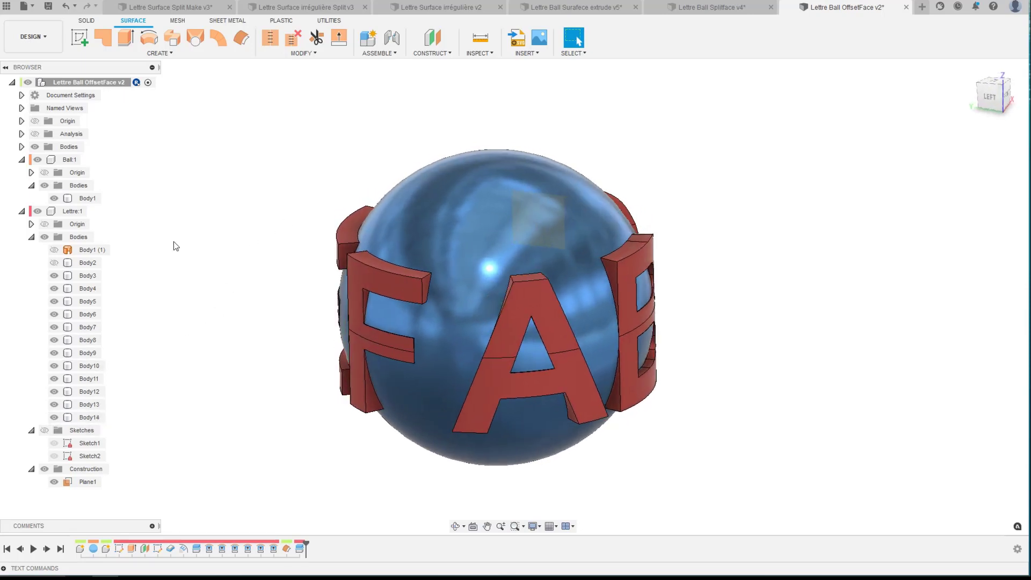
# Hide the top-level Bodies folder and select the outer letter pieces Body12 and Body11 to identify them.
pyautogui.click(44, 185)
pyautogui.click(35, 147)
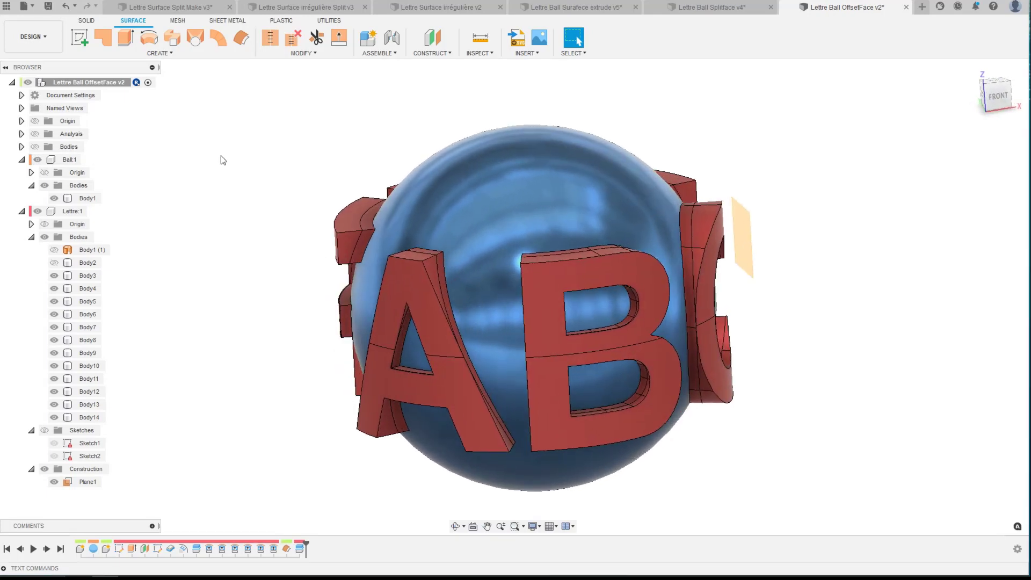
pyautogui.click(321, 199)
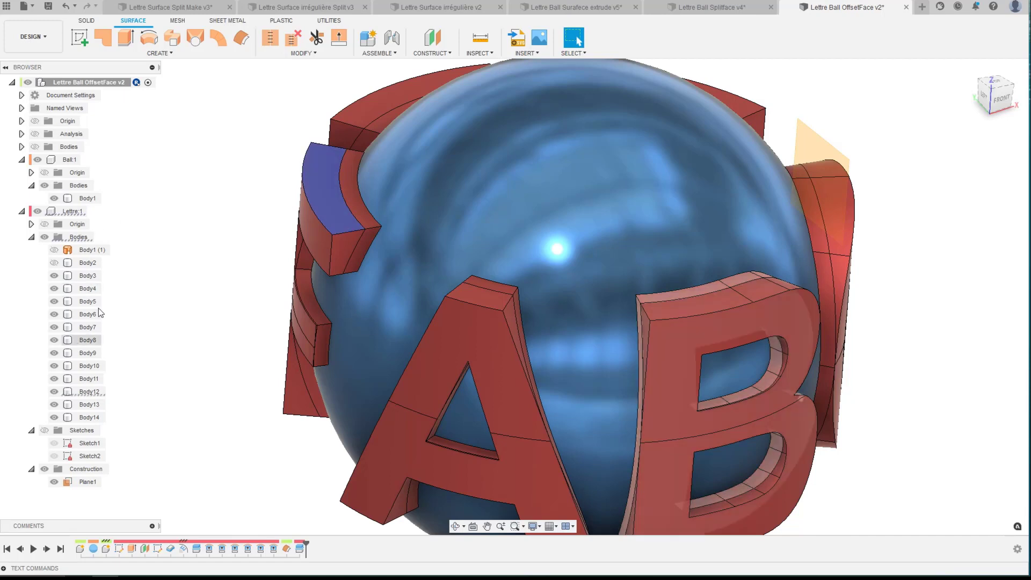
pyautogui.click(362, 113)
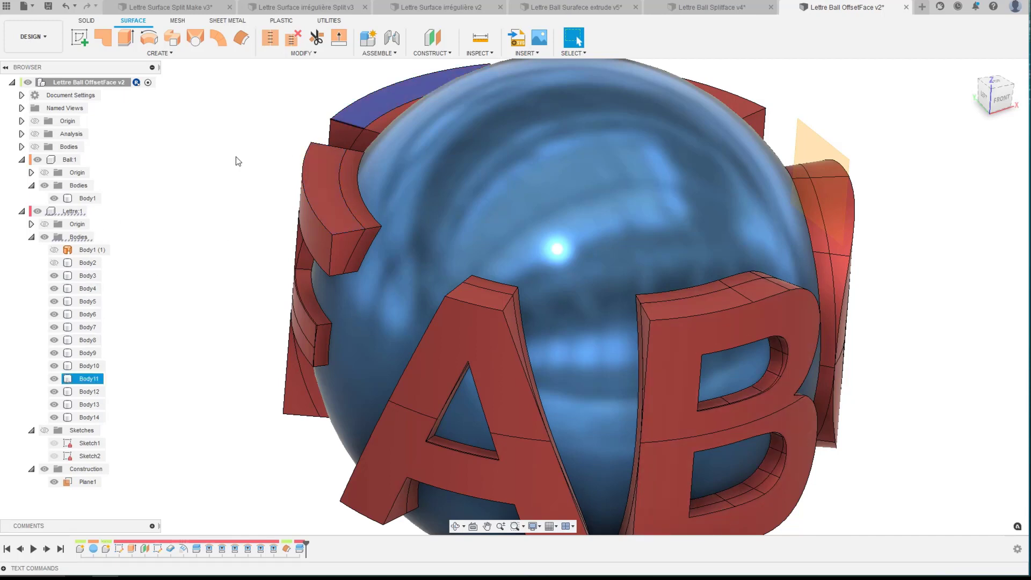
# Hide the outer letter pieces Body14 through Body9 in the Lettre:1 component.
pyautogui.click(54, 417)
pyautogui.click(54, 405)
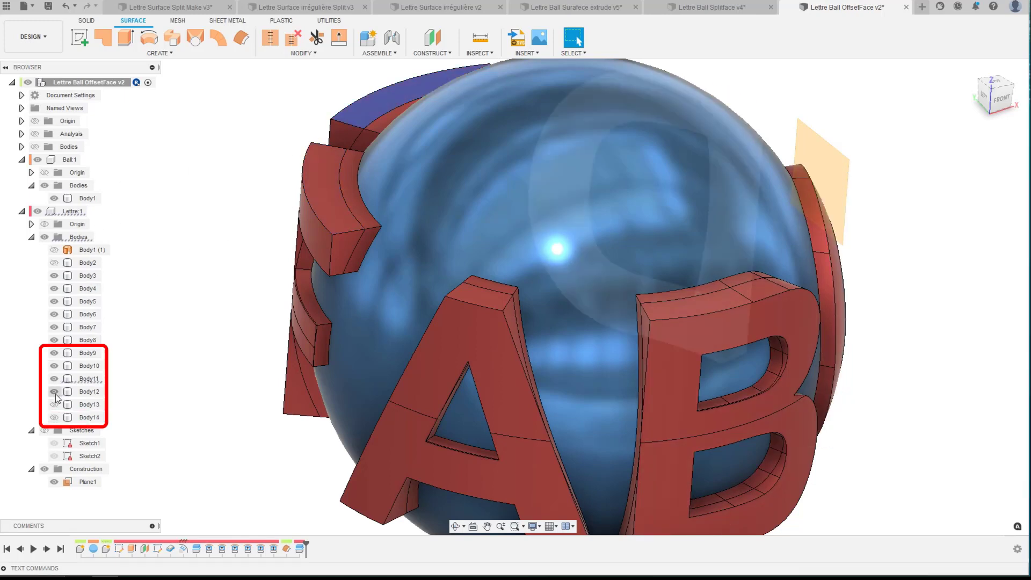
pyautogui.click(54, 391)
pyautogui.click(54, 379)
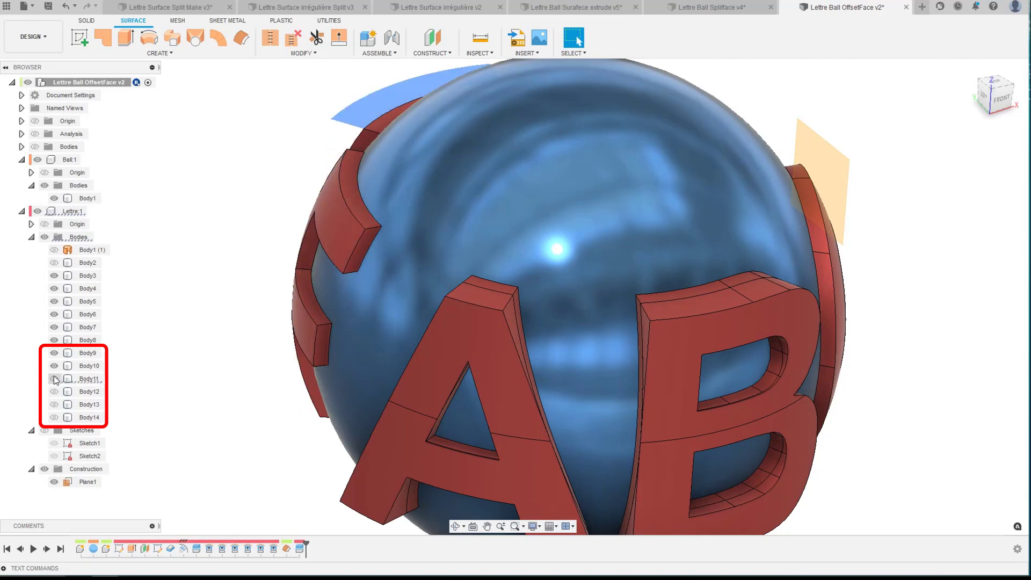
pyautogui.click(54, 366)
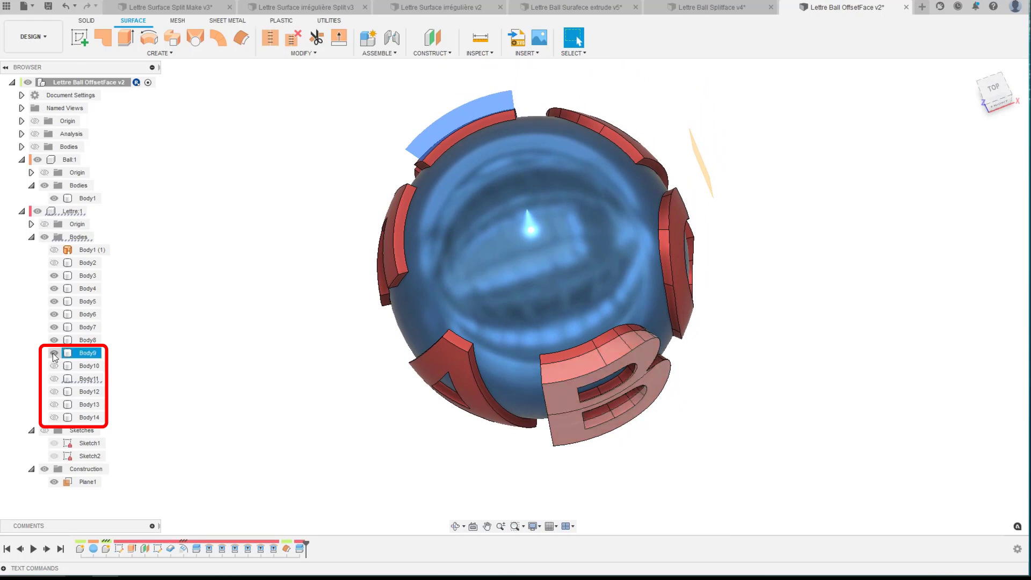
pyautogui.click(54, 354)
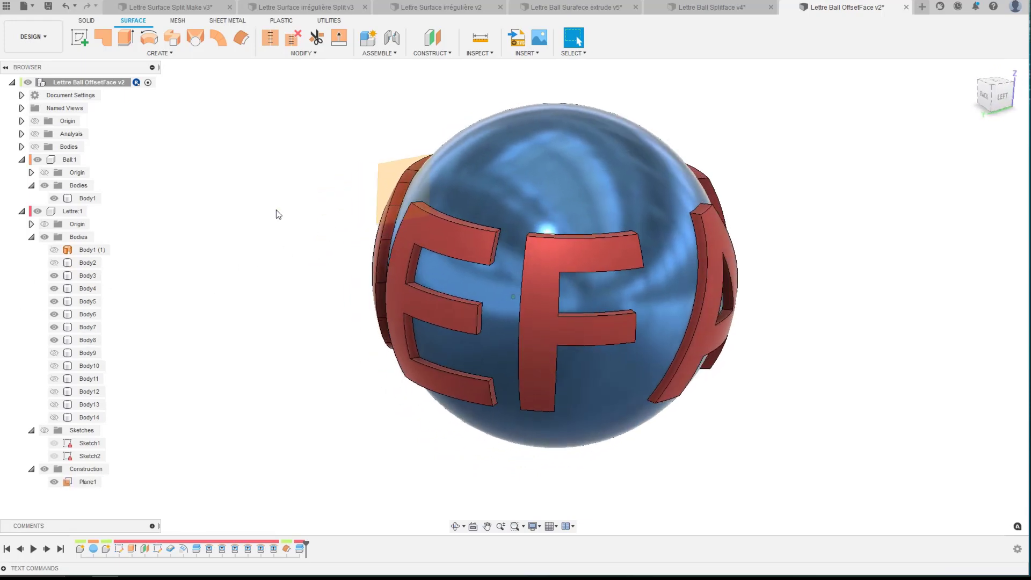
# Locate the solid Combine command and select the ball body and a letter body to examine what it could join.
pyautogui.click(86, 20)
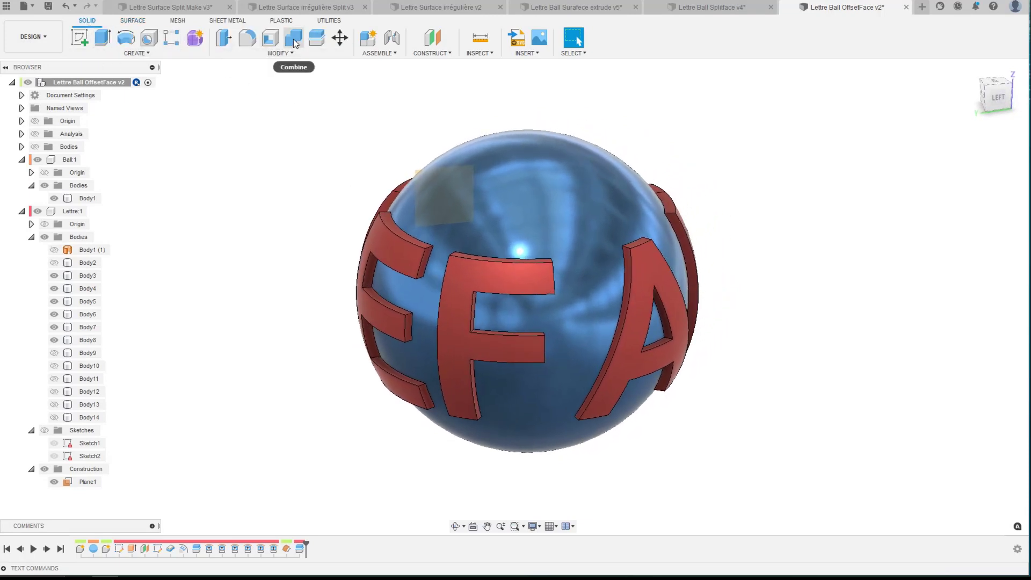
pyautogui.click(483, 318)
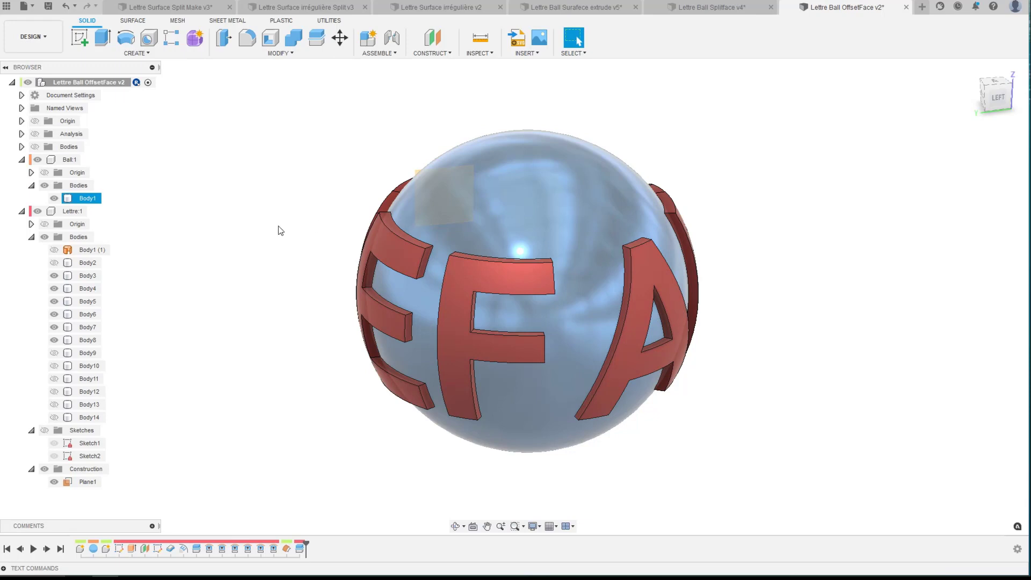
pyautogui.click(252, 223)
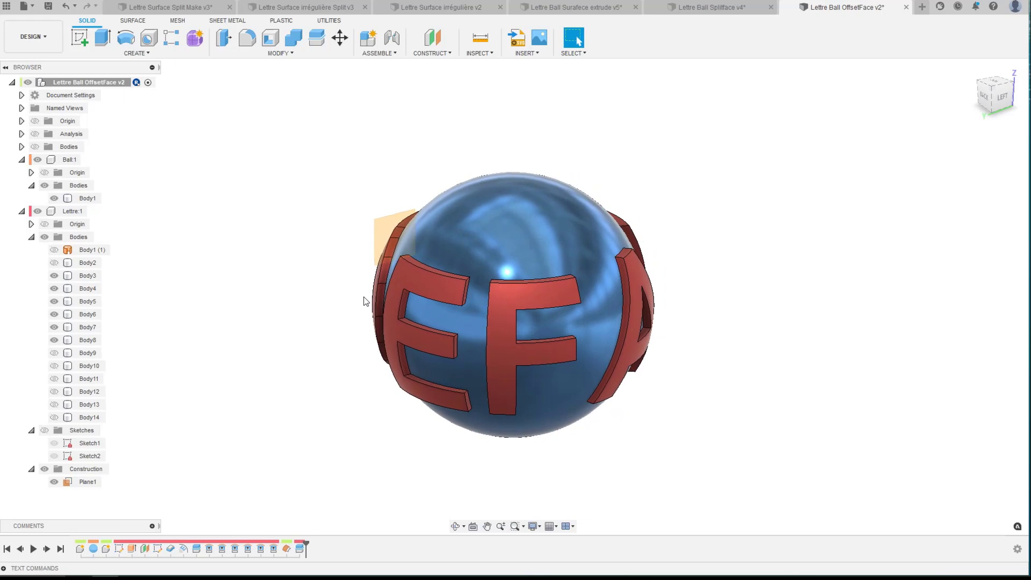
pyautogui.click(382, 343)
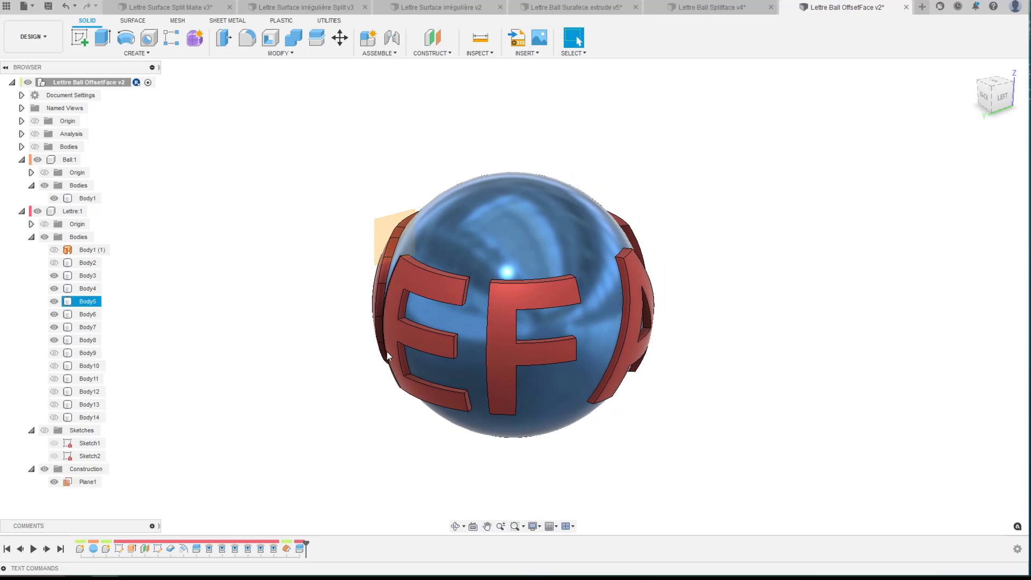
pyautogui.click(376, 265)
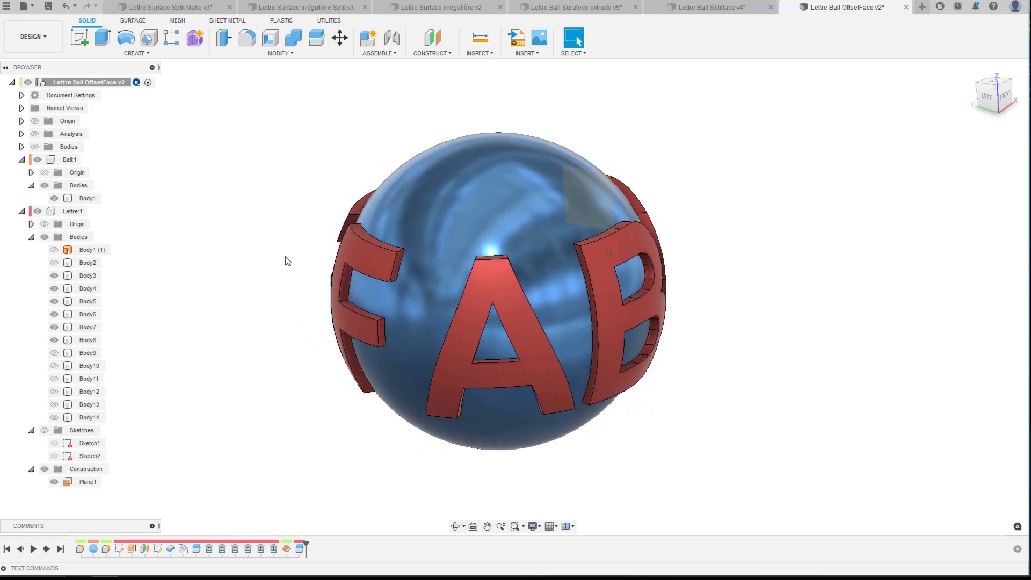
pyautogui.click(407, 303)
pyautogui.click(501, 247)
# Open Sketch1 of the Lettre:1 component for editing to inspect it, and close it without changes.
pyautogui.click(118, 550)
pyautogui.rightClick(118, 549)
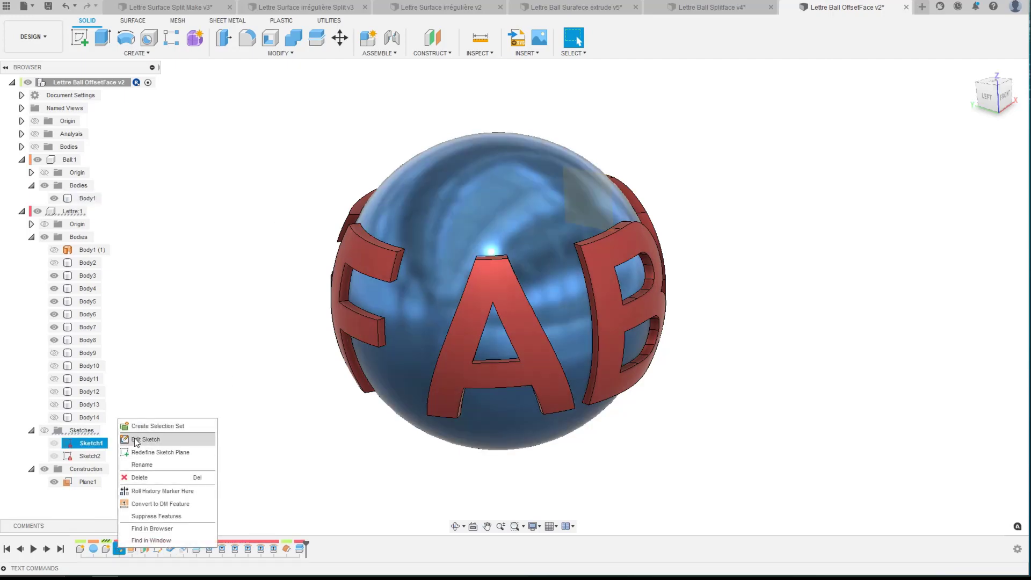
pyautogui.click(135, 440)
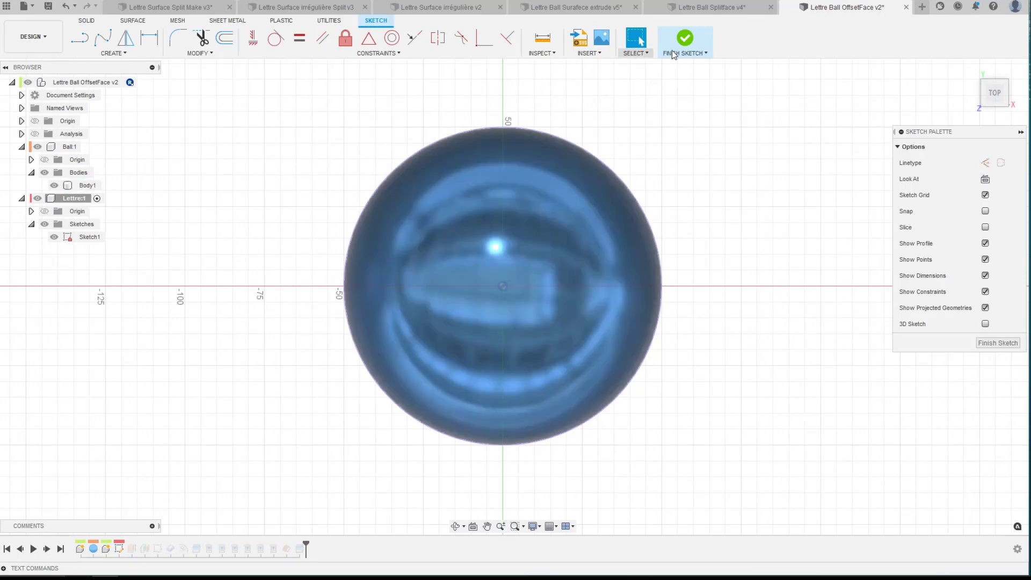
pyautogui.click(684, 37)
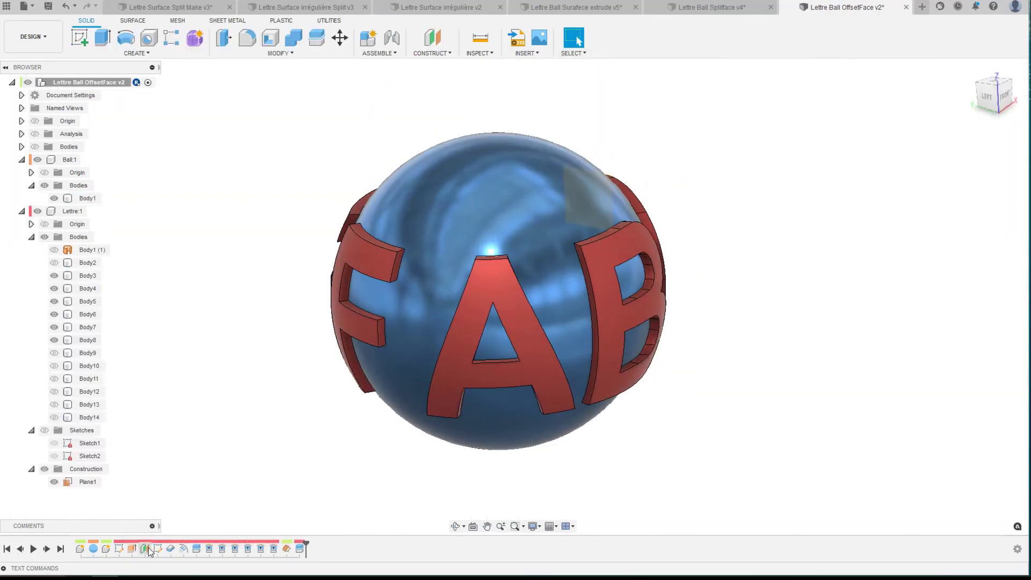
# Open Sketch2 for editing and examine the ABCDEF text layout from the right side, where it reads correctly.
pyautogui.rightClick(158, 549)
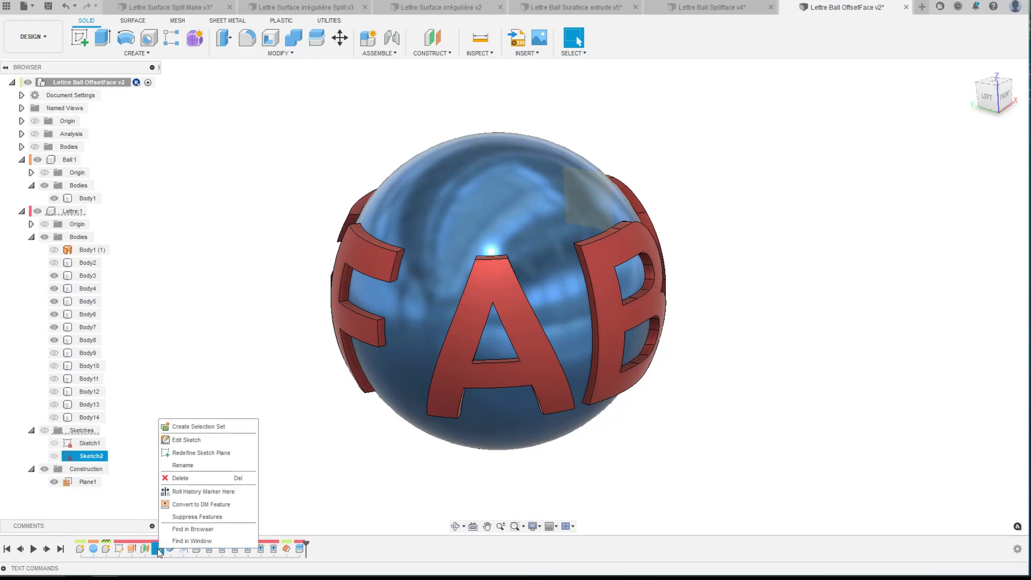
pyautogui.click(183, 444)
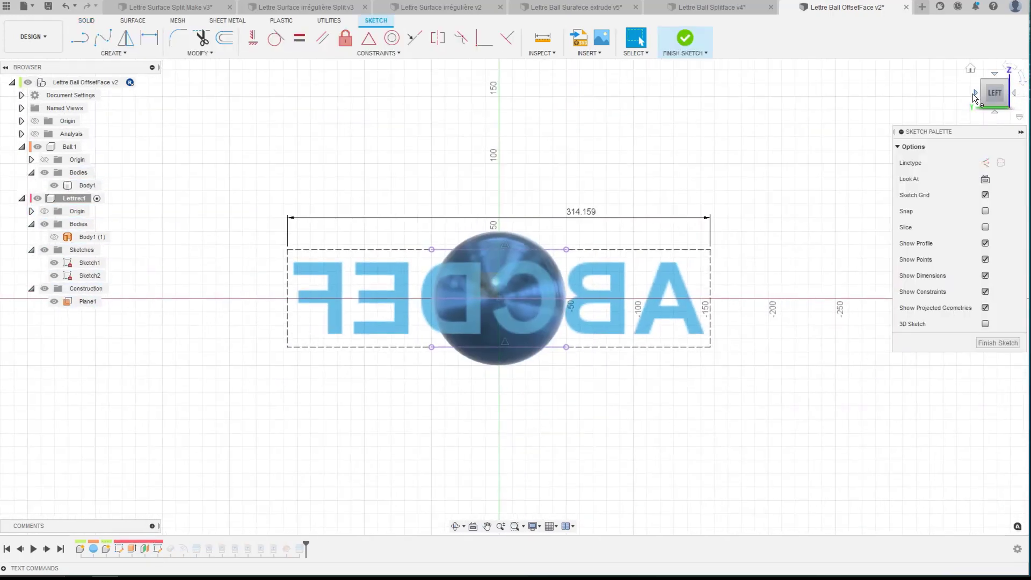
pyautogui.click(974, 92)
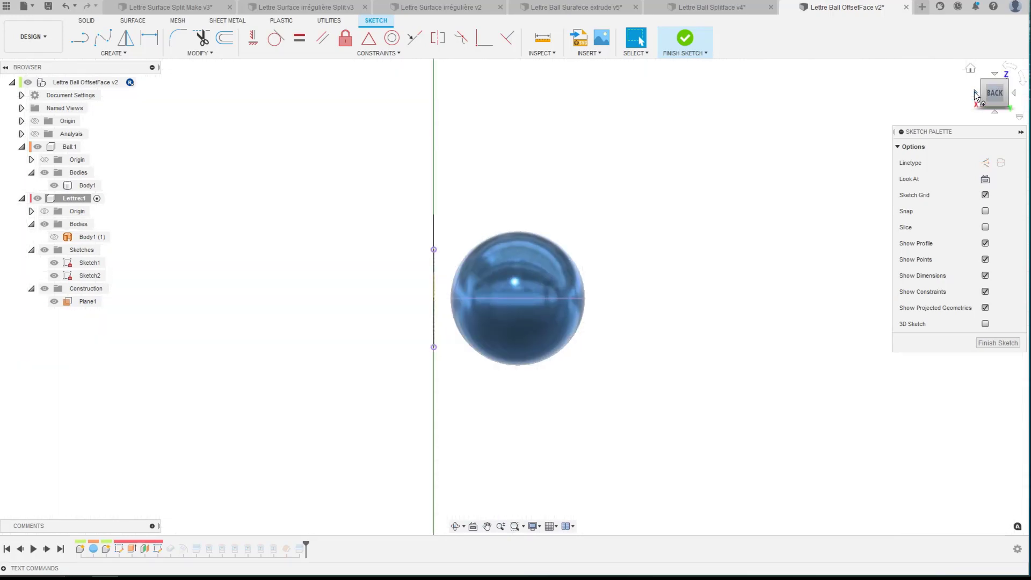
pyautogui.click(974, 91)
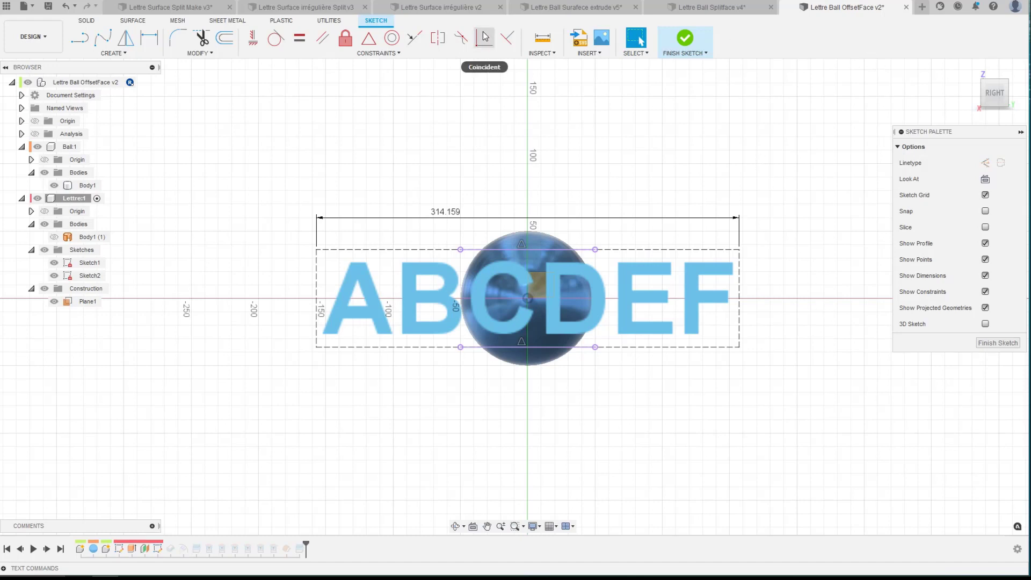
# Revisit the Lettre Surface Split Make and Lettre Surface irrégulière Split designs to compare their raised ALLO lettering.
pyautogui.click(165, 8)
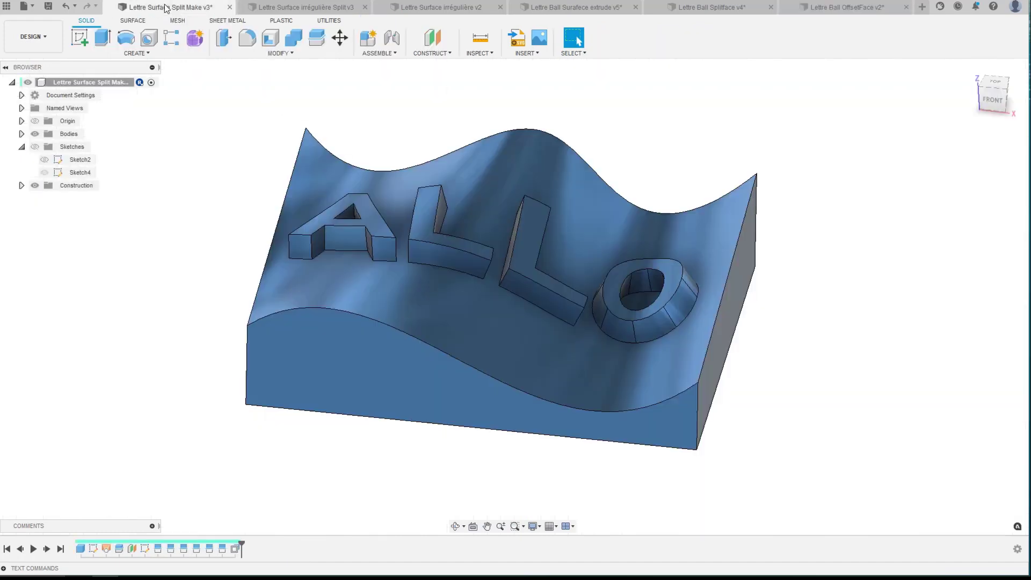
pyautogui.click(273, 9)
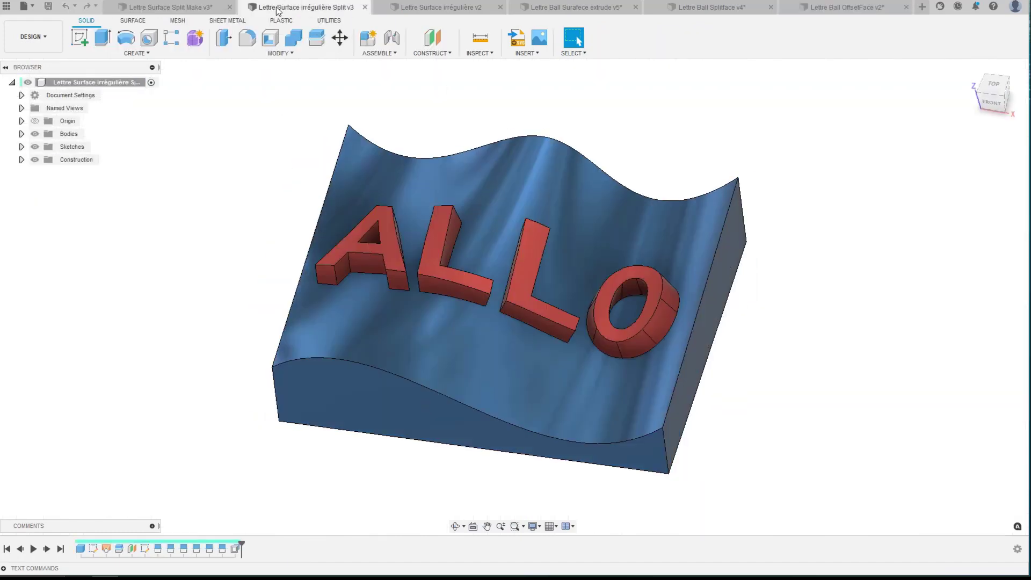